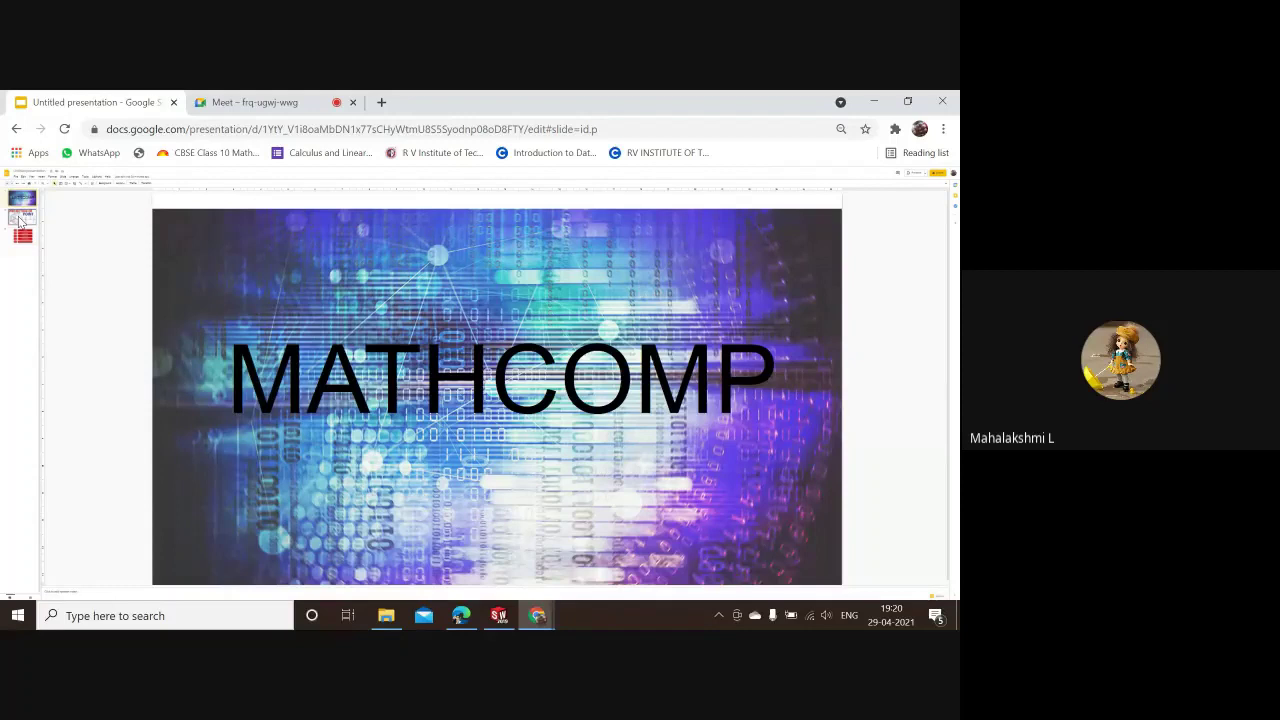
Step: Go to the Projection of Point slide, then bring up the SOLIDWORKS drawing with the XY line
click(20, 219)
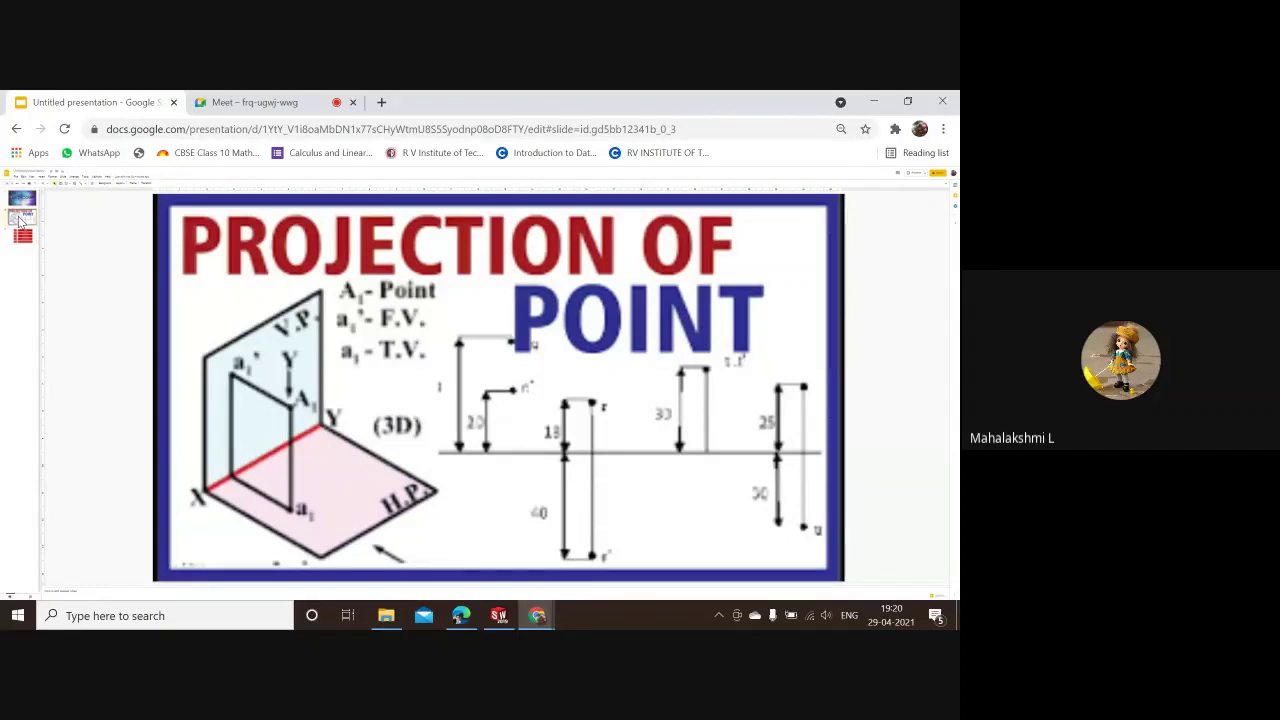
click(498, 615)
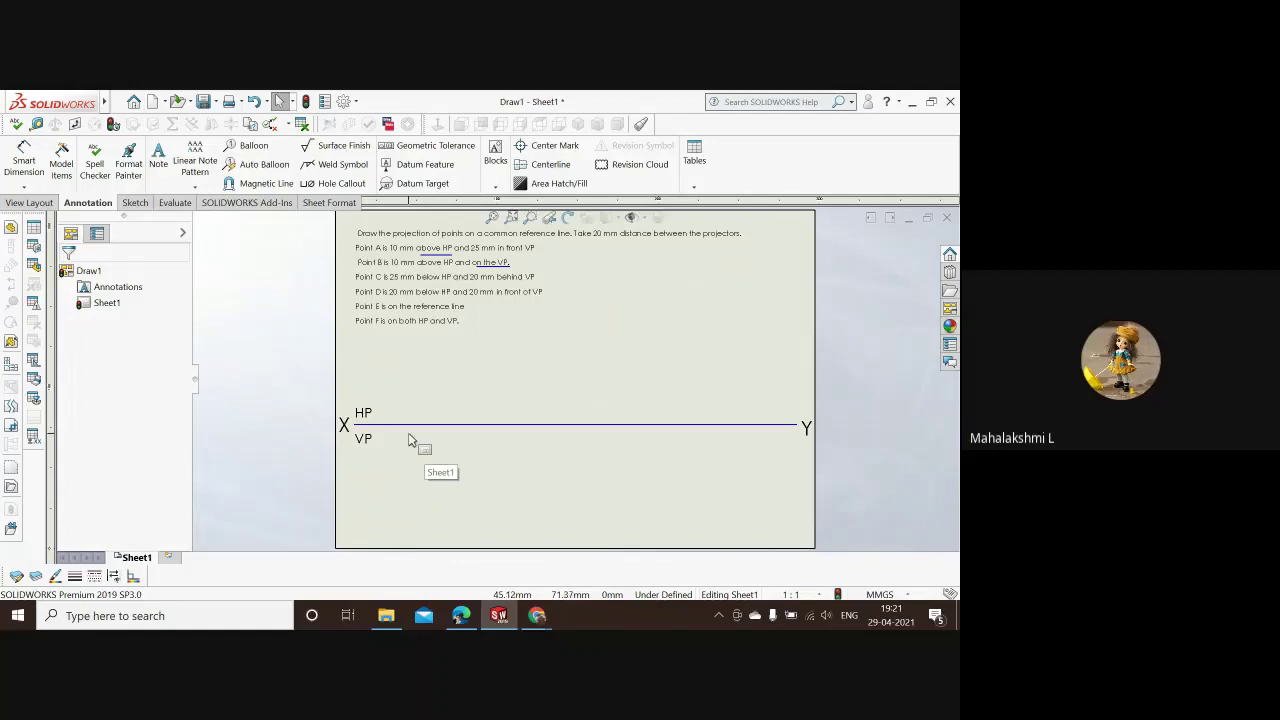
click(407, 426)
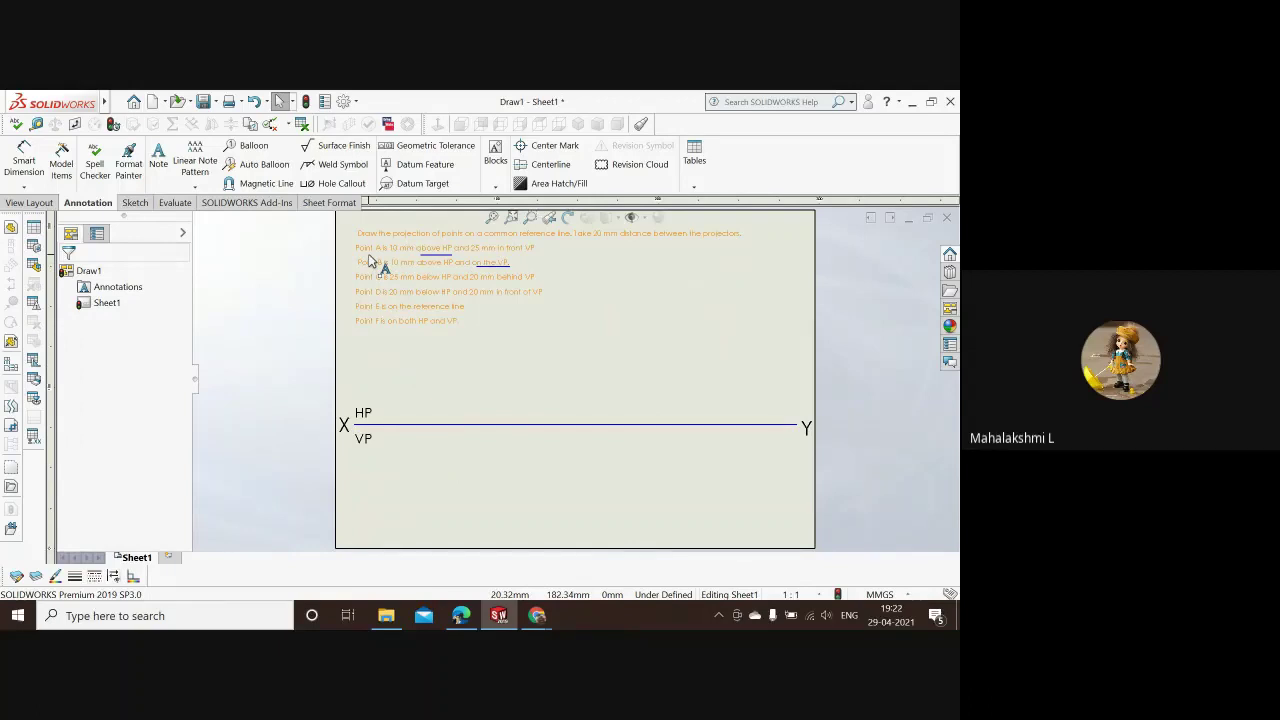
Step: Sketch the first three vertical projectors, each extending above and below the XY line
click(134, 203)
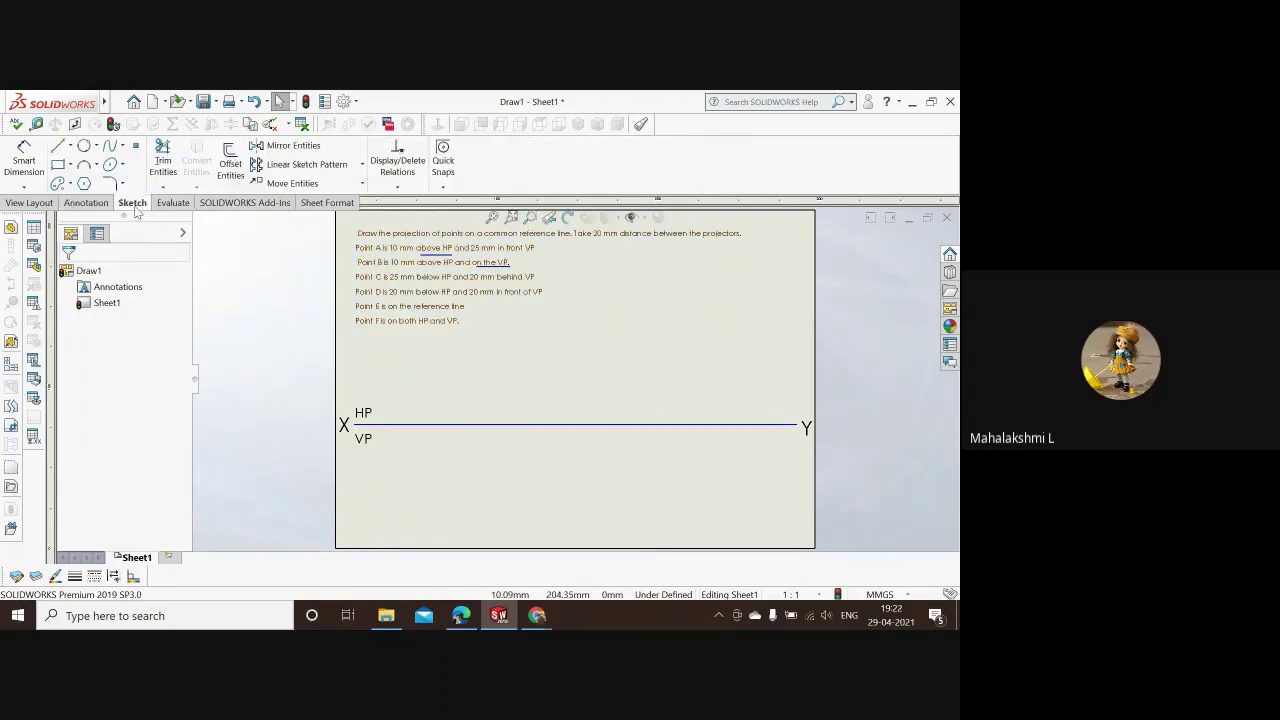
click(57, 146)
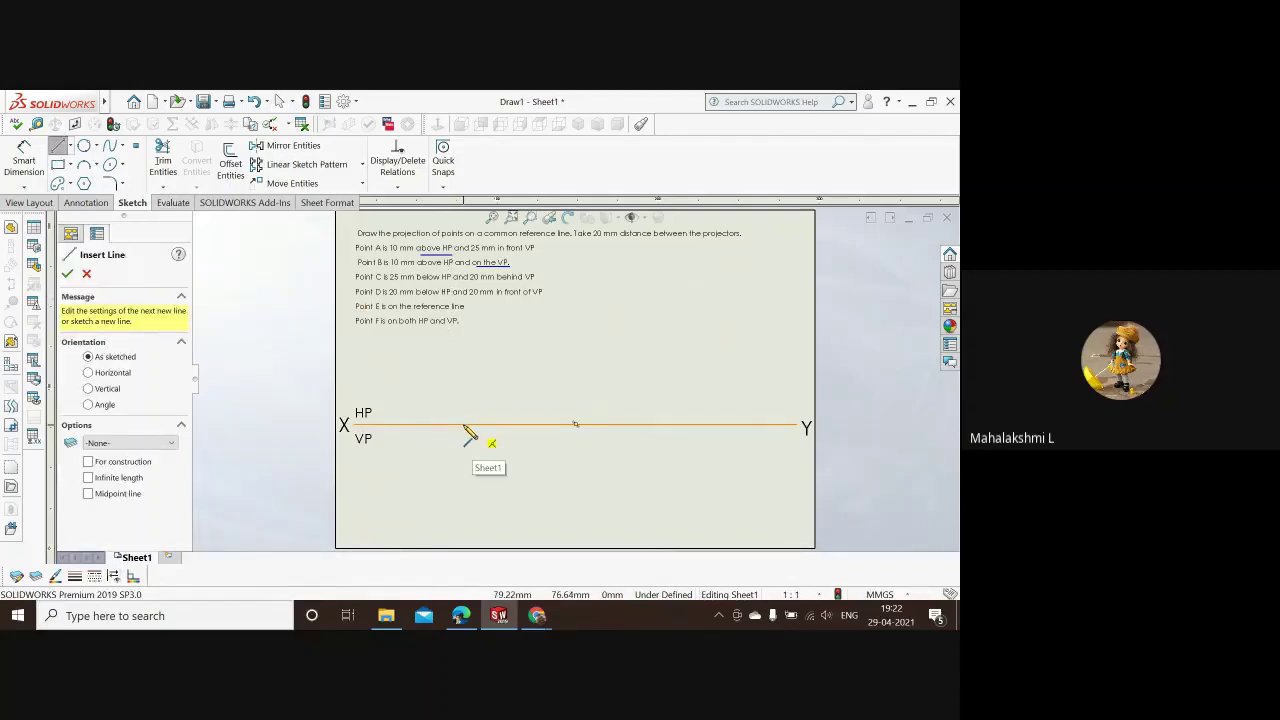
drag(464, 425, 463, 351)
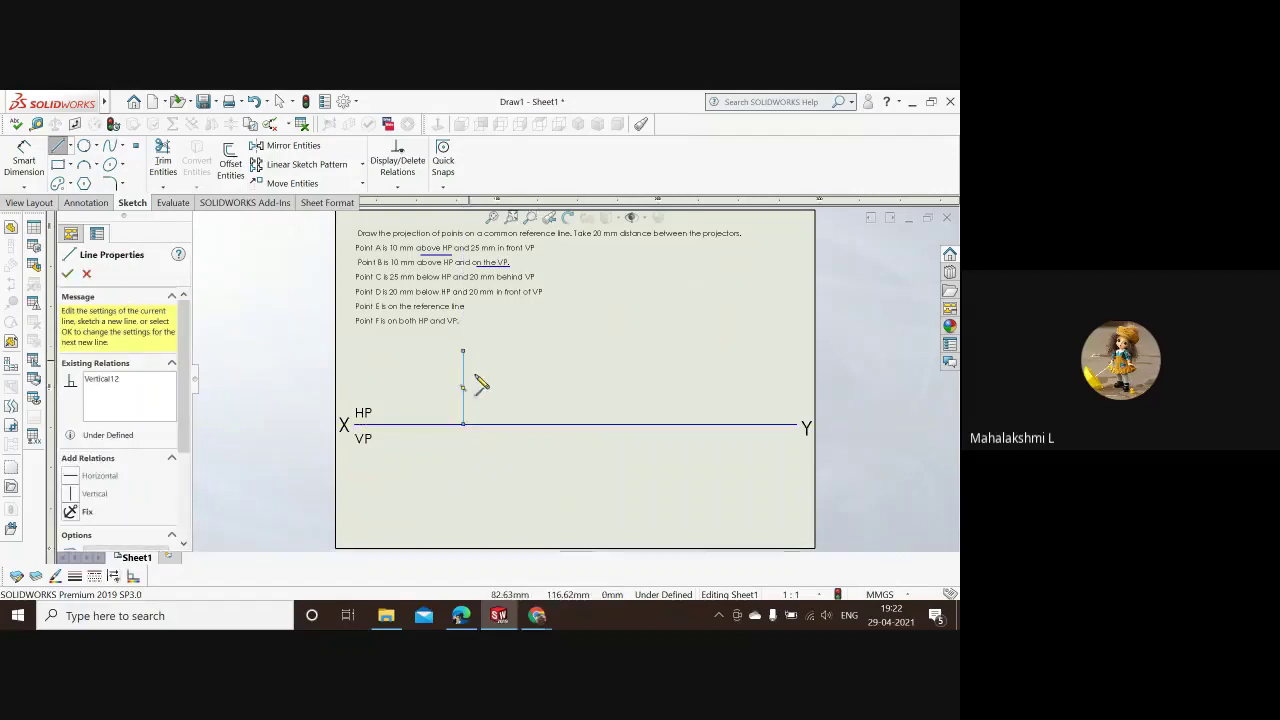
drag(463, 425, 463, 509)
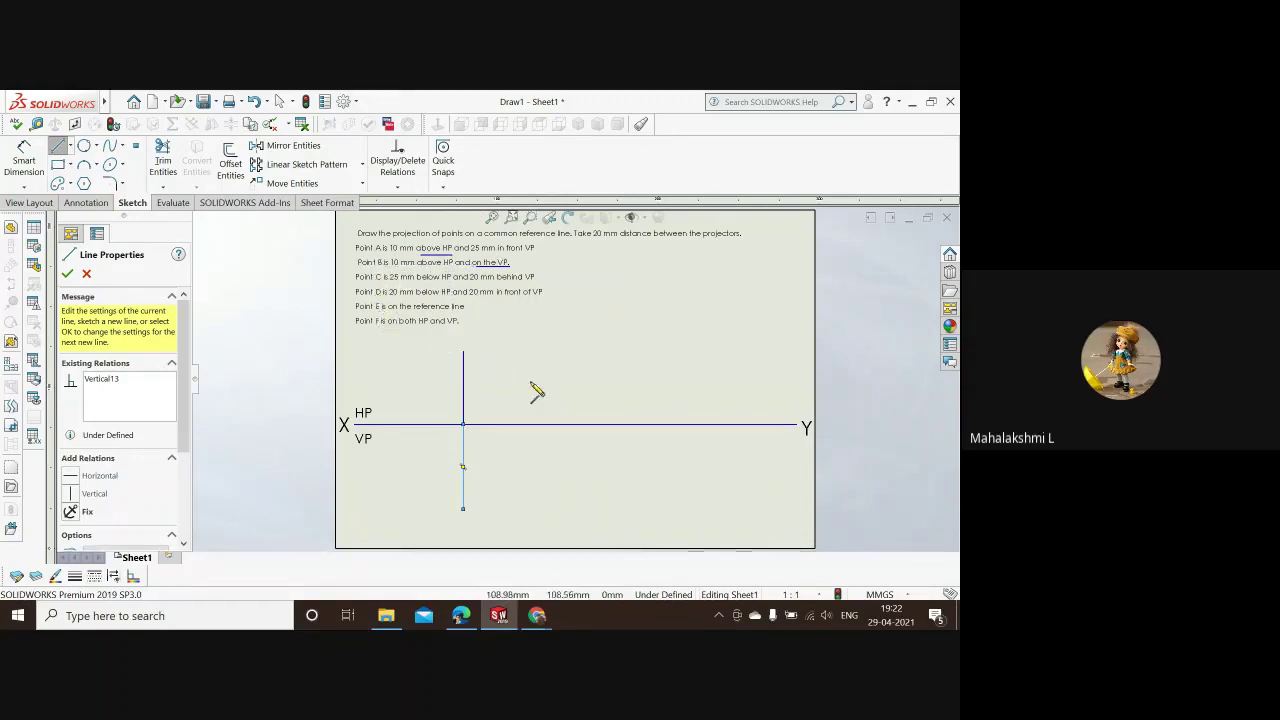
drag(515, 424, 515, 362)
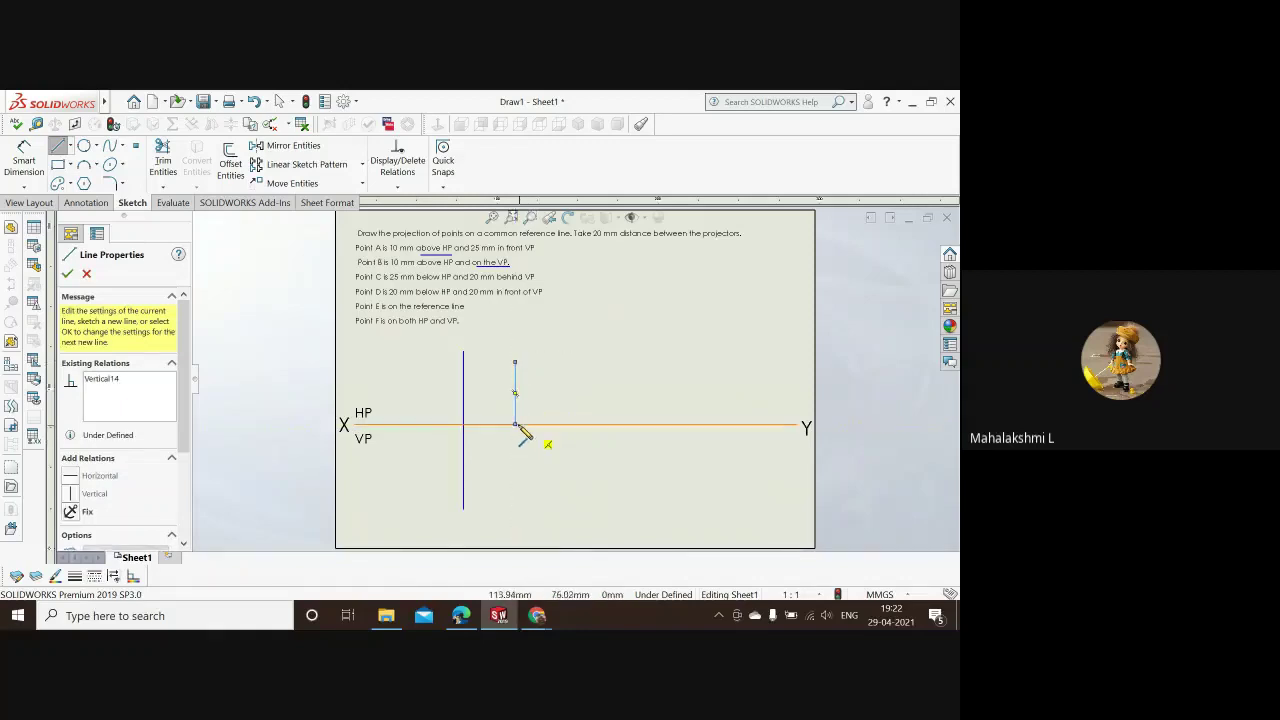
drag(515, 424, 515, 483)
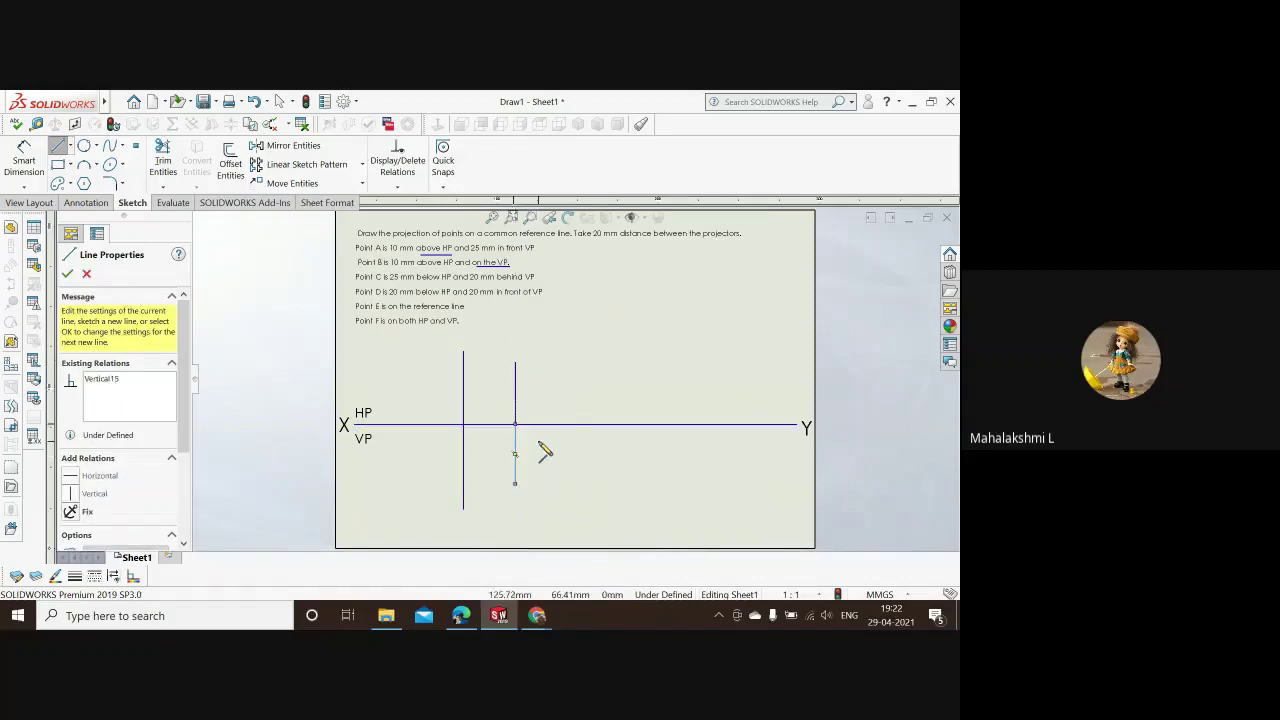
drag(573, 424, 572, 369)
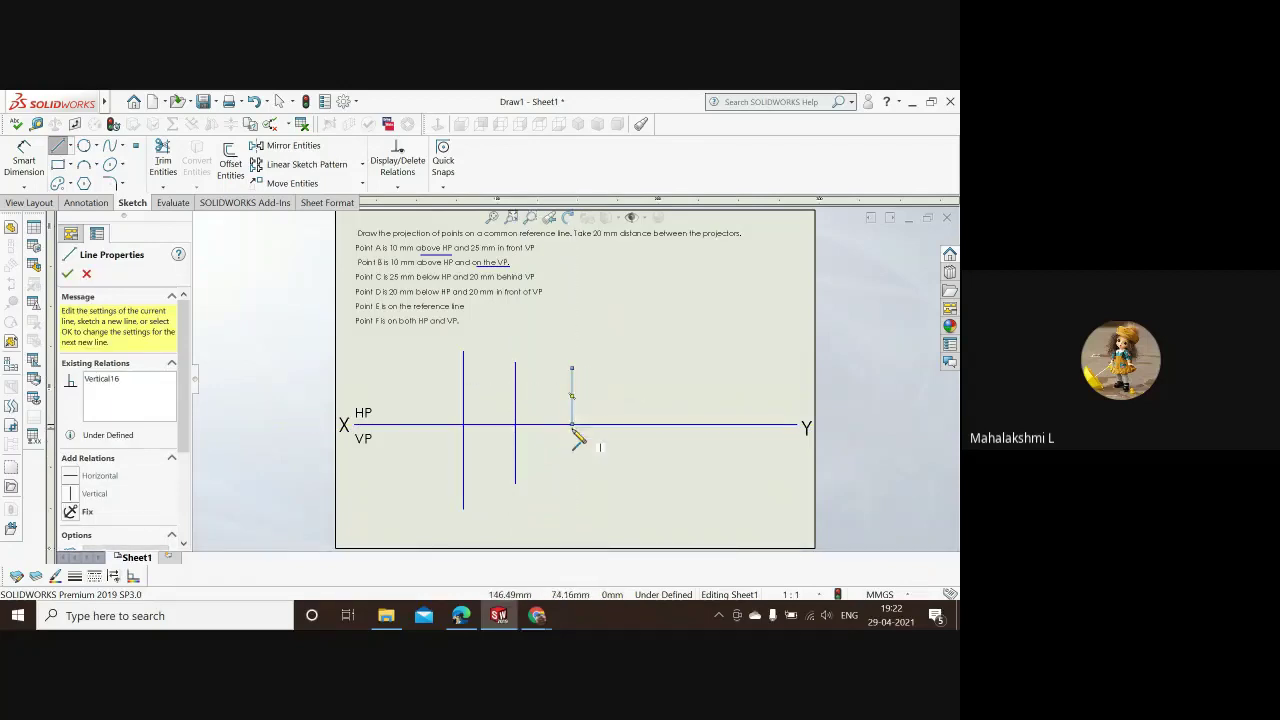
drag(573, 425, 572, 484)
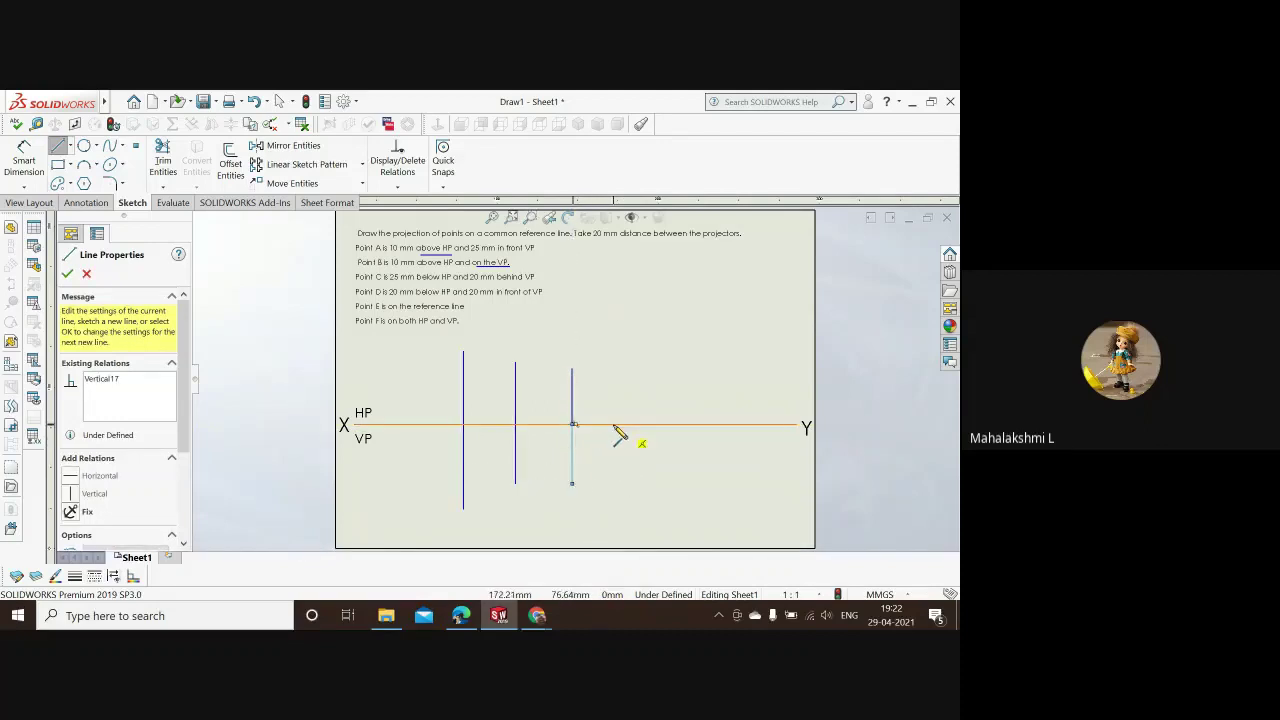
Step: Sketch the fourth, fifth and sixth vertical projectors across the XY line
drag(613, 426, 613, 353)
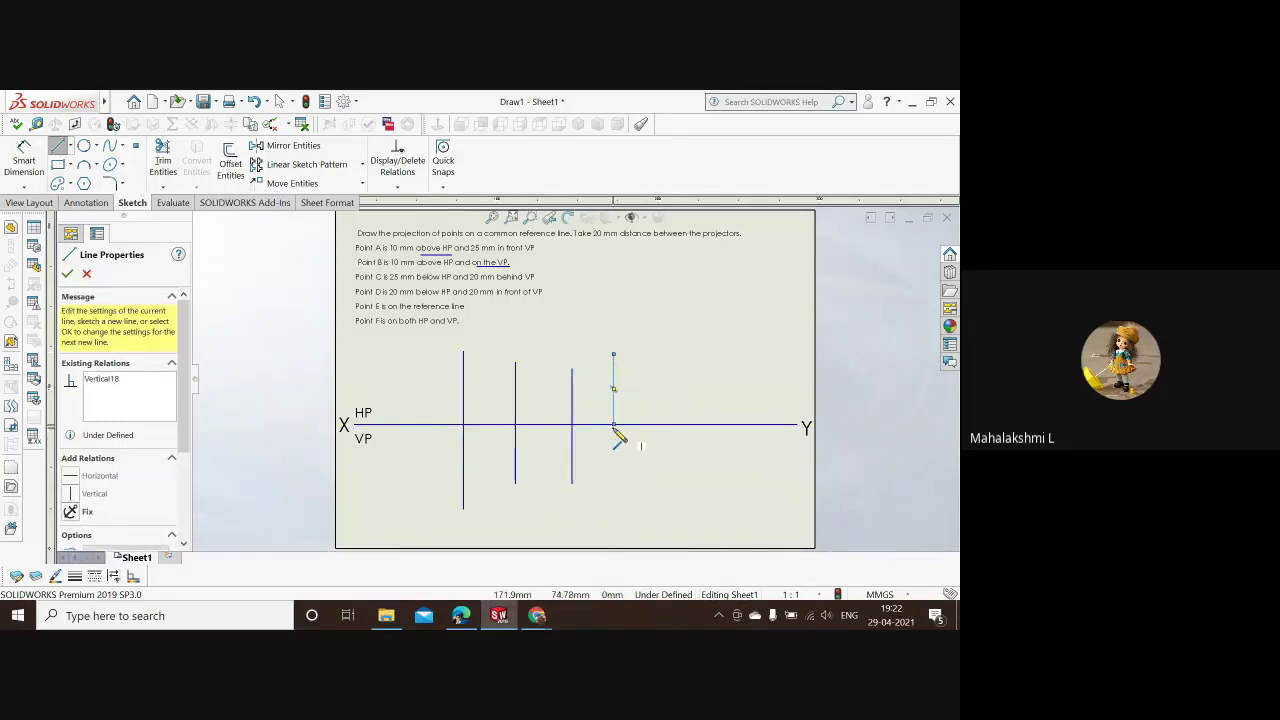
drag(614, 426, 614, 488)
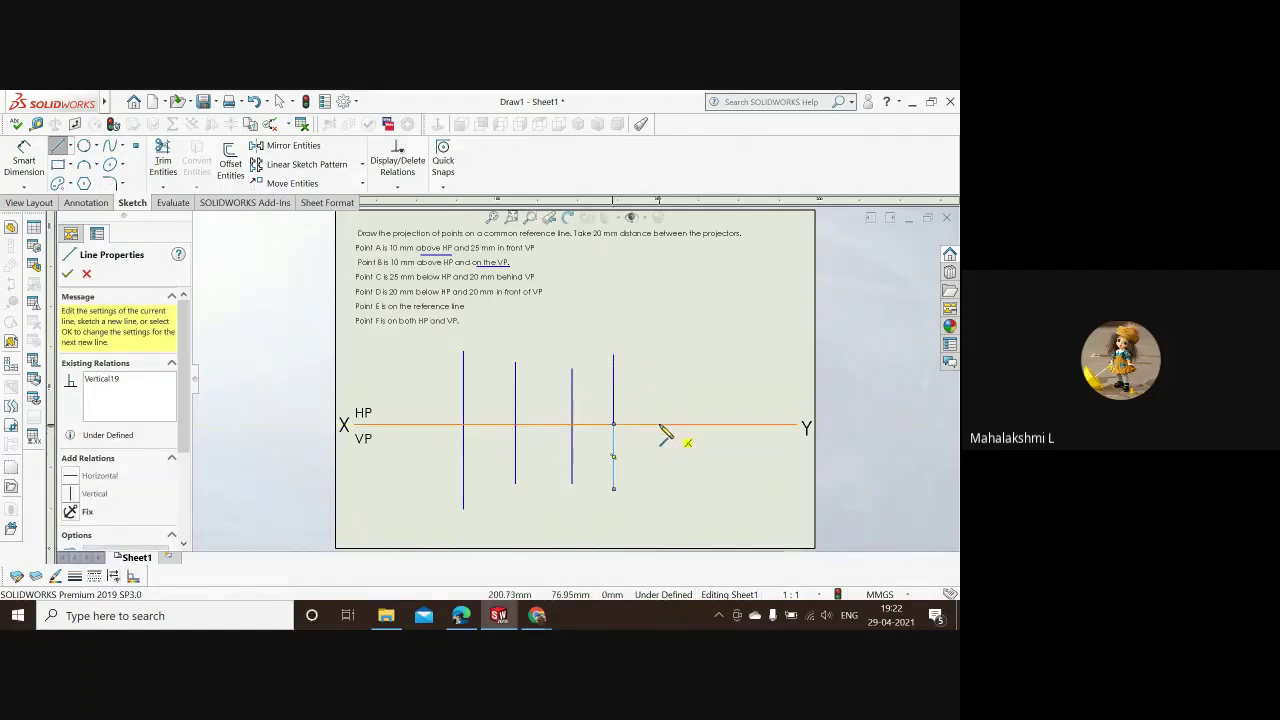
drag(660, 426, 659, 363)
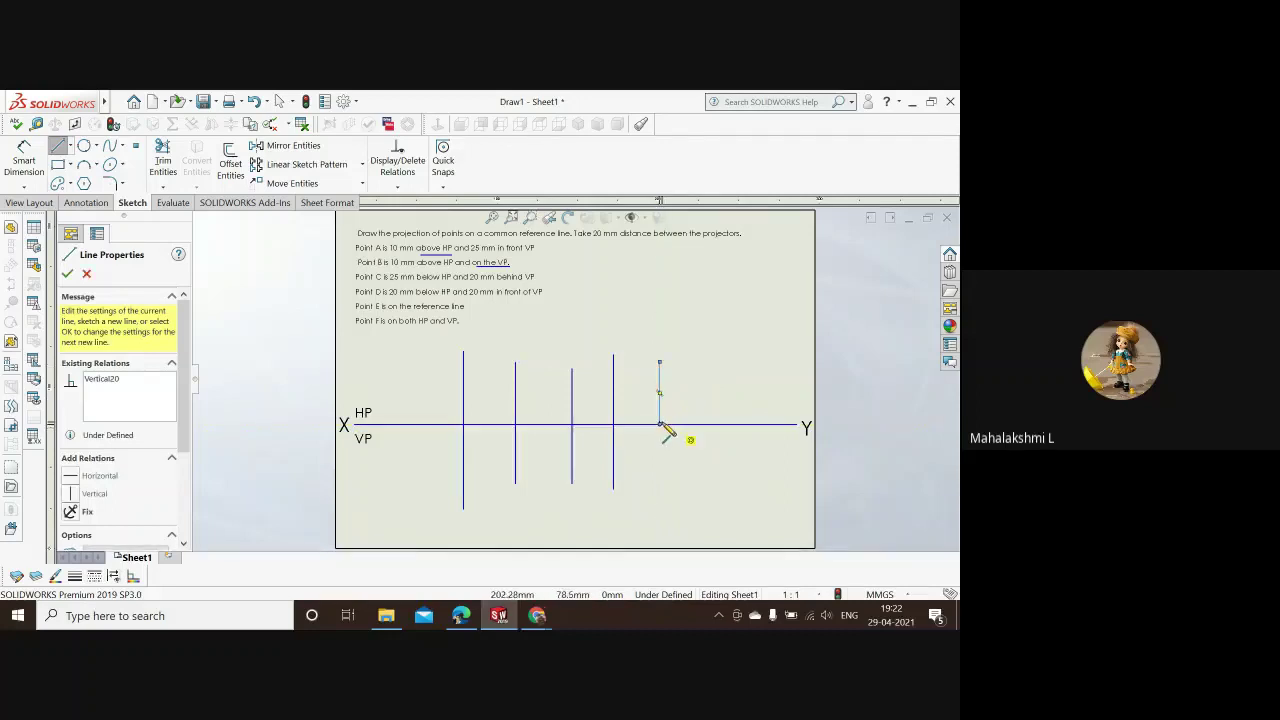
drag(660, 426, 659, 484)
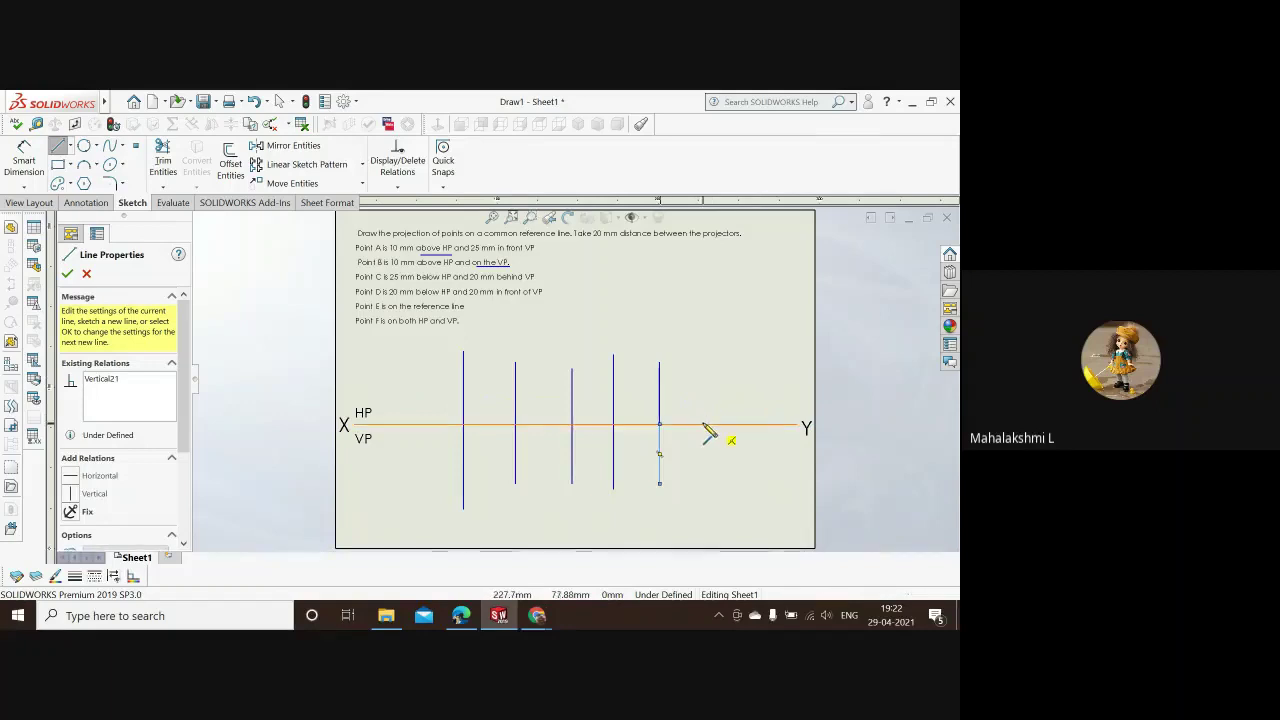
drag(704, 425, 703, 366)
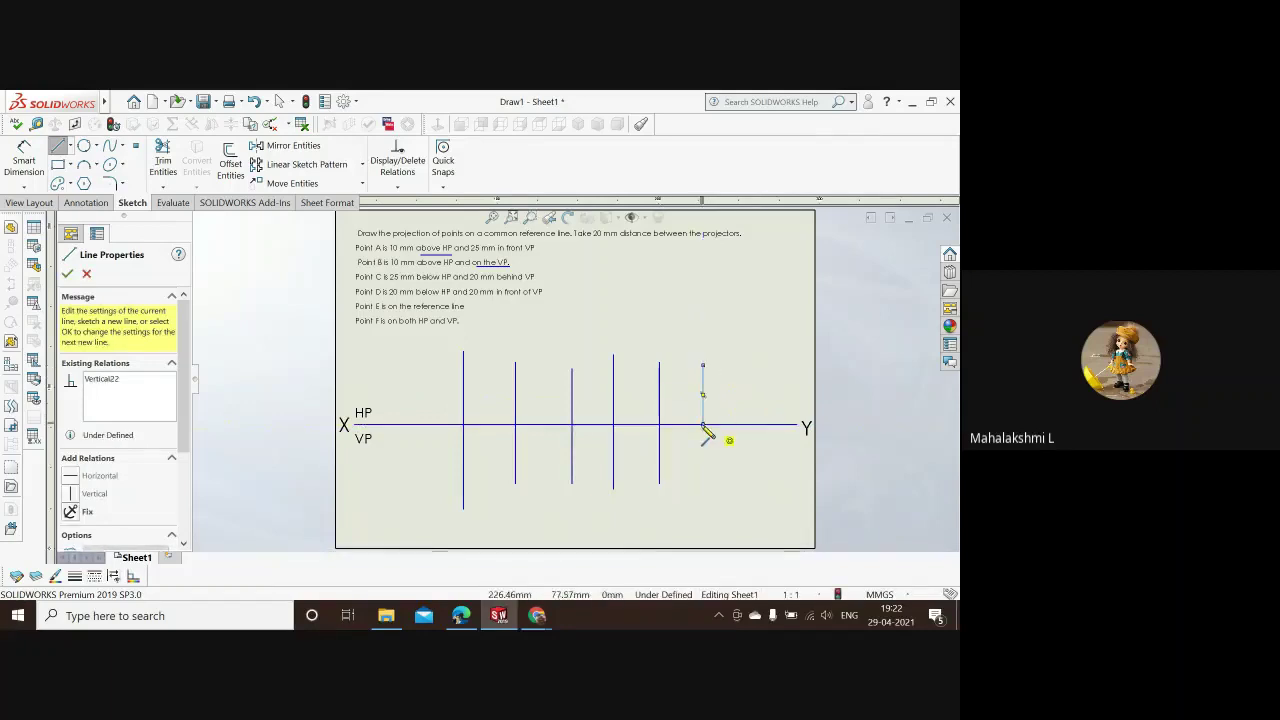
drag(704, 427, 703, 484)
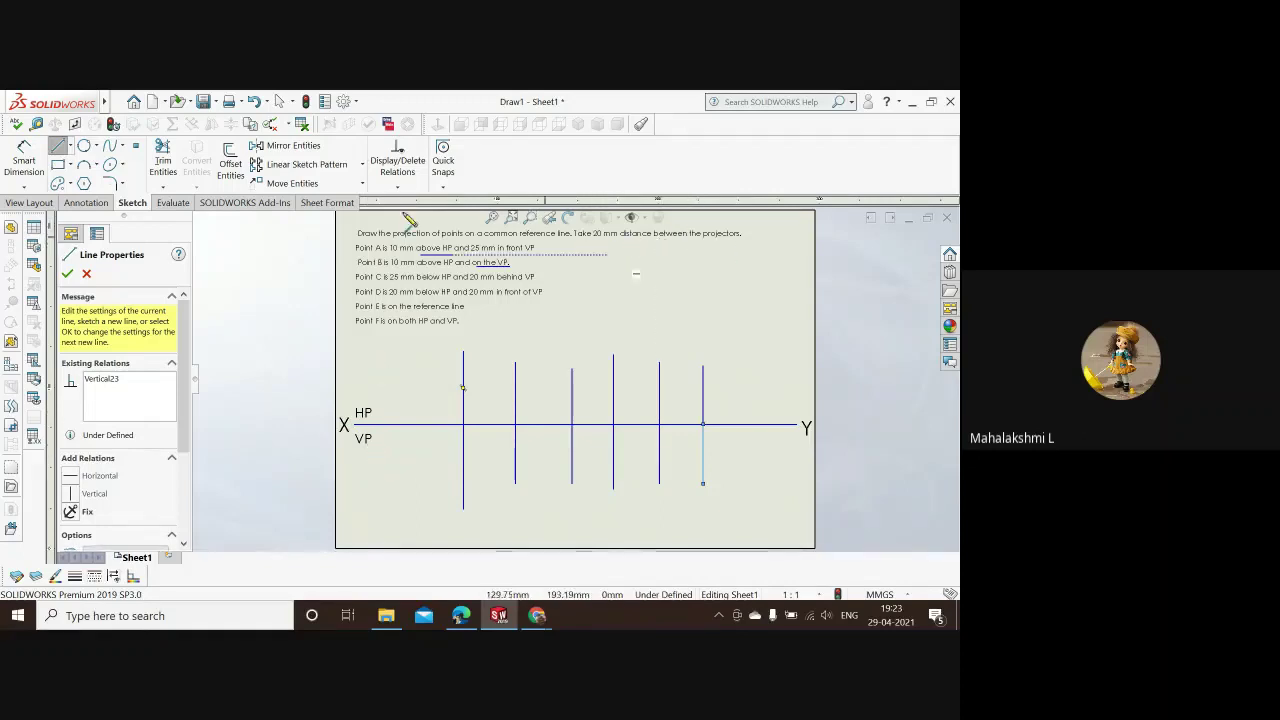
Step: Set the gap between the first and second projectors to 20 mm with Smart Dimension
click(19, 166)
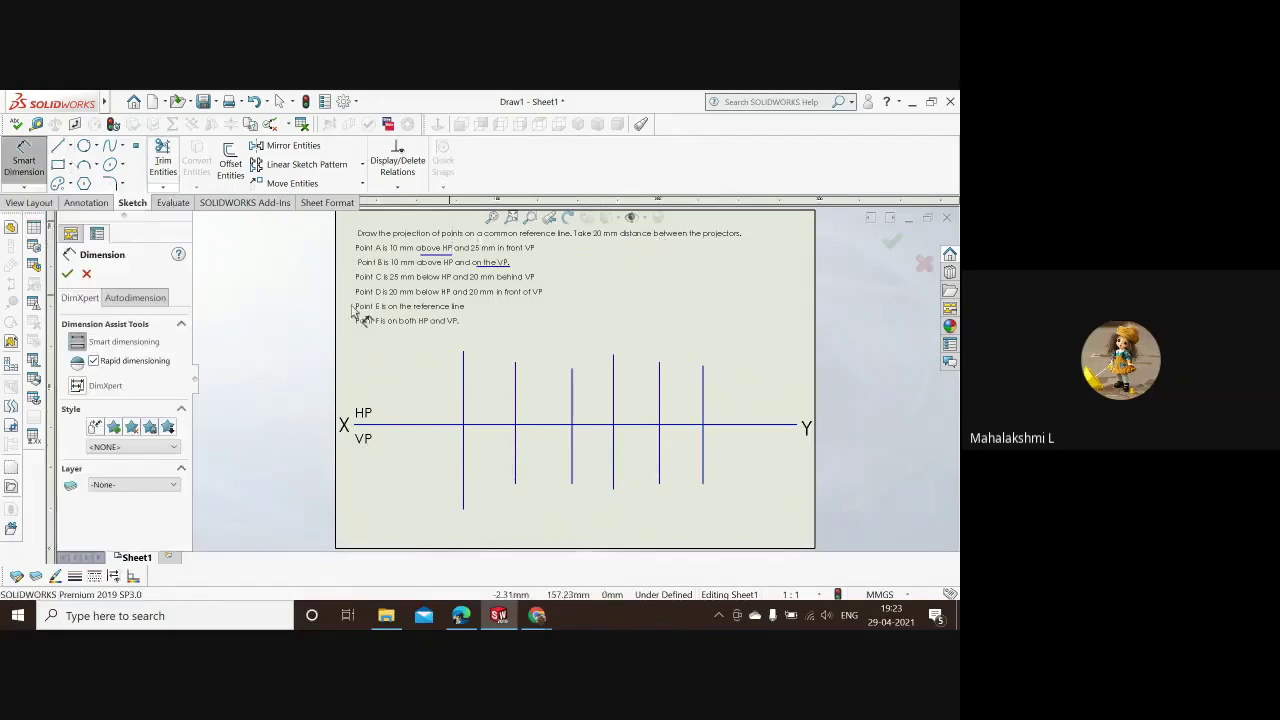
click(464, 378)
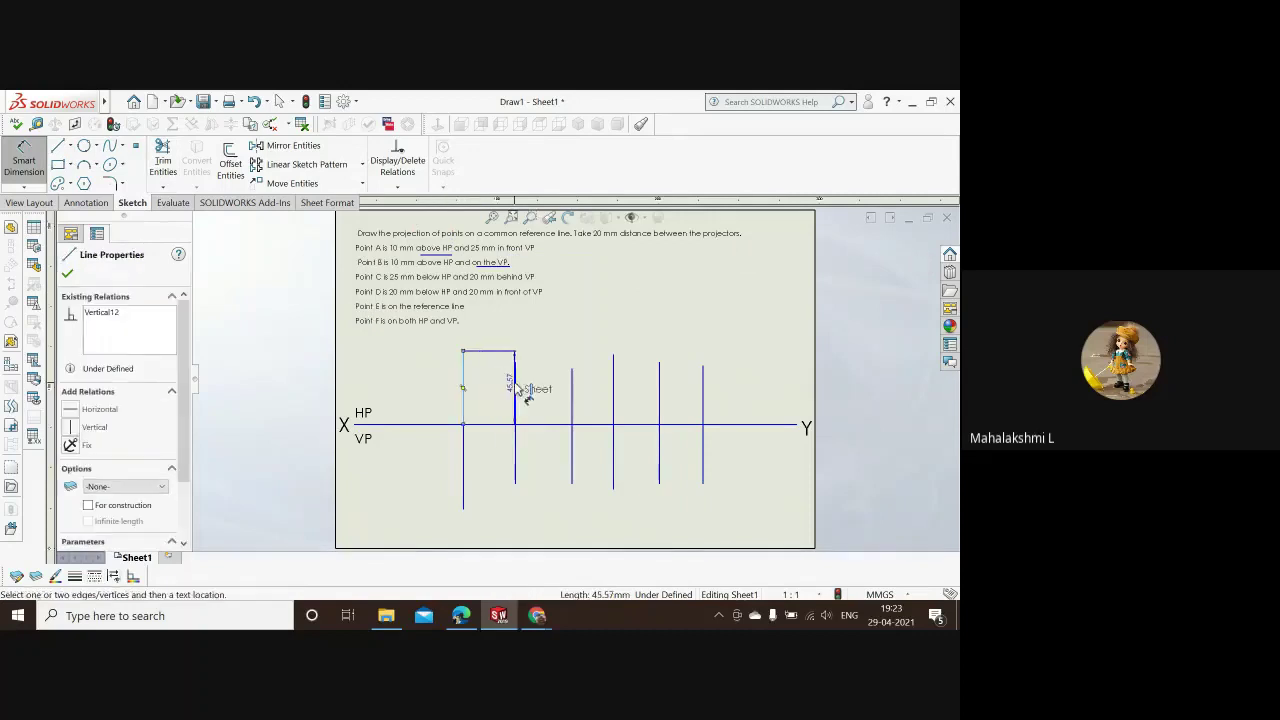
click(516, 385)
click(490, 376)
text(20)
key(Return)
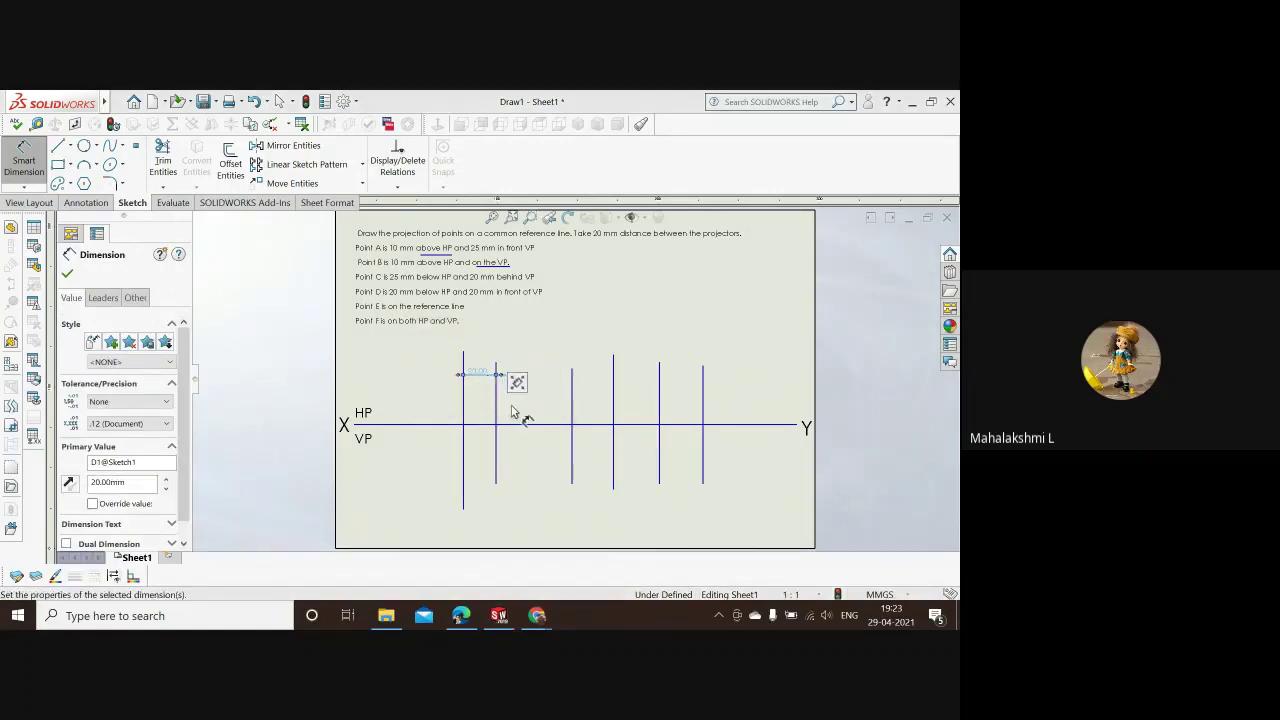
Step: Space the third projector 20 mm from the second and delete a 20.00 spacing dimension
click(498, 391)
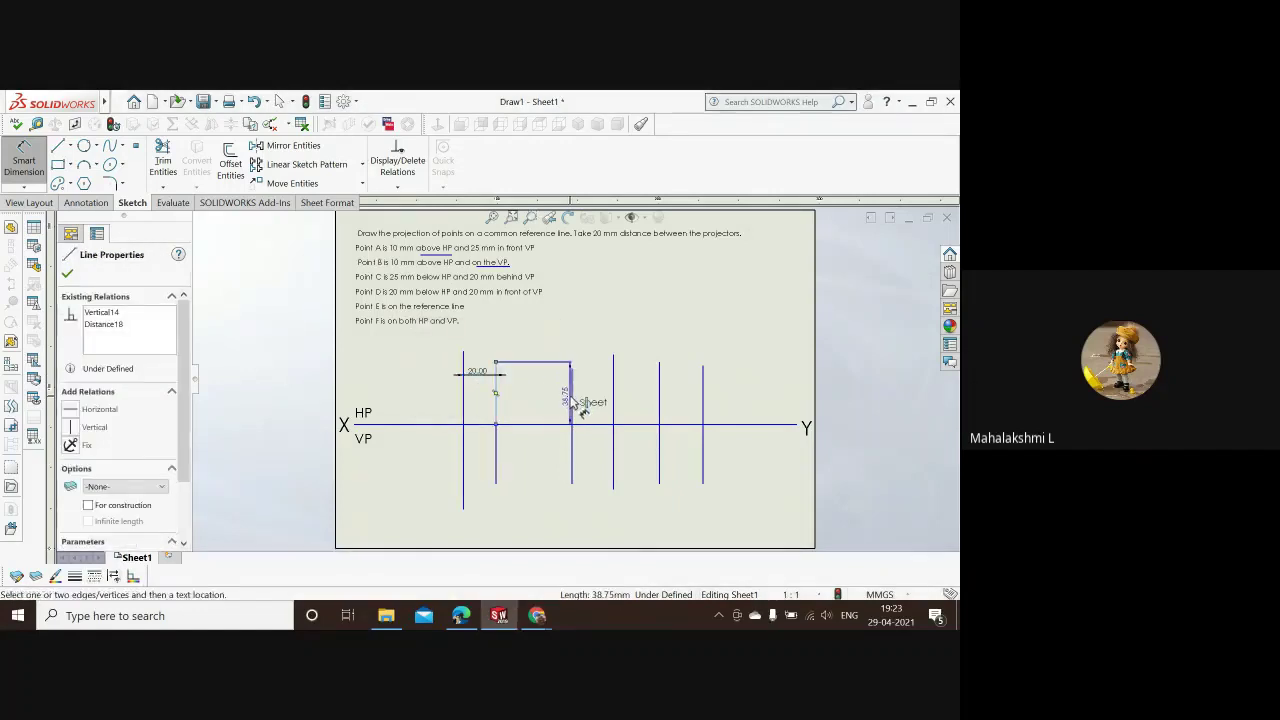
click(574, 400)
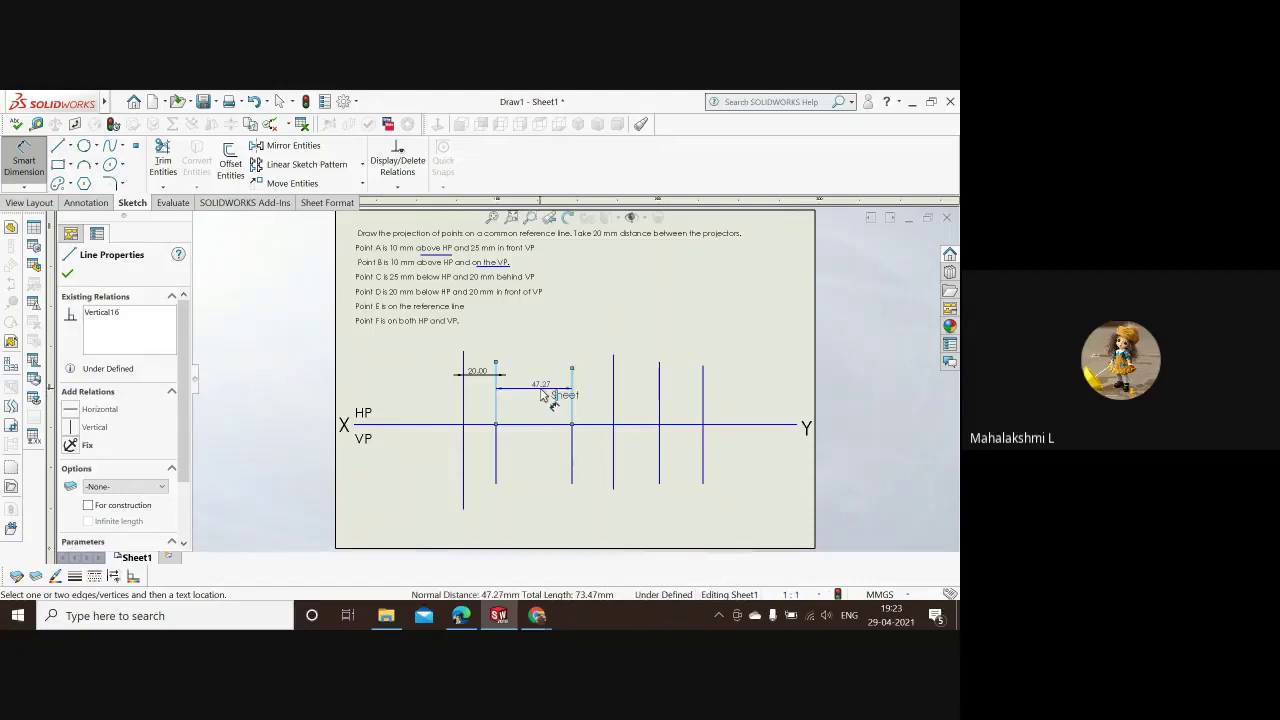
click(552, 395)
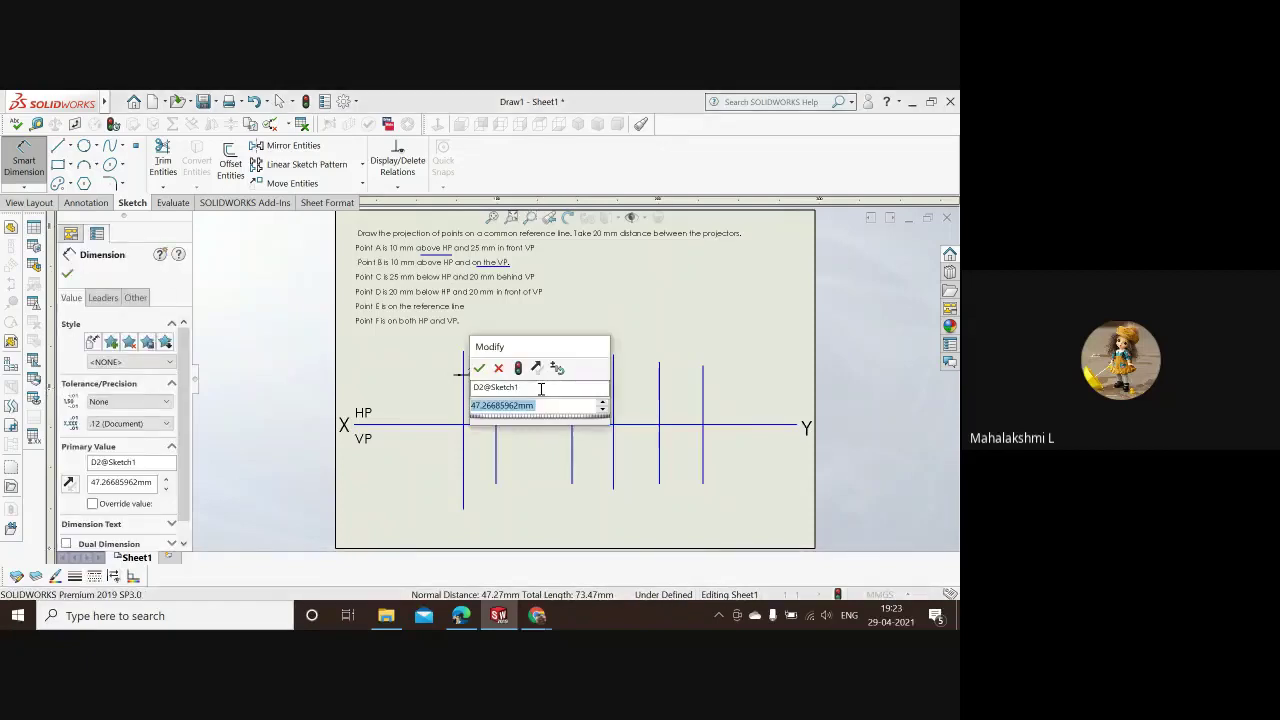
text(20)
key(Return)
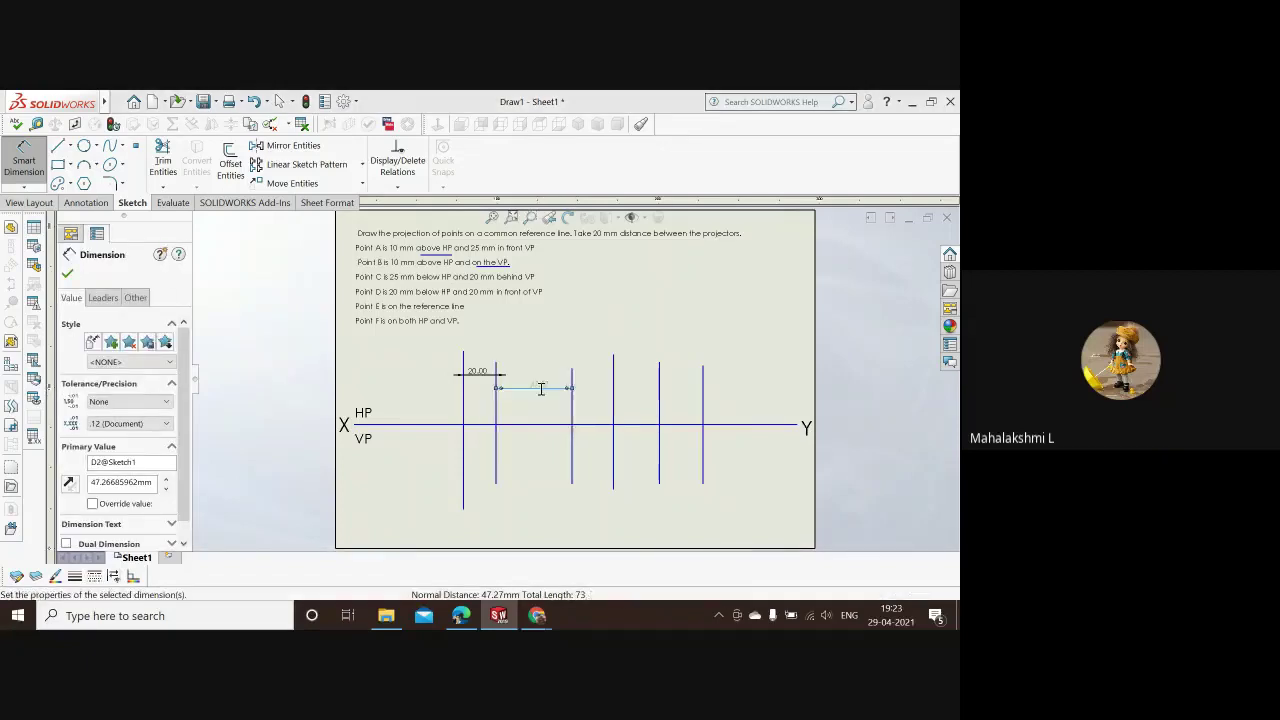
key(Escape)
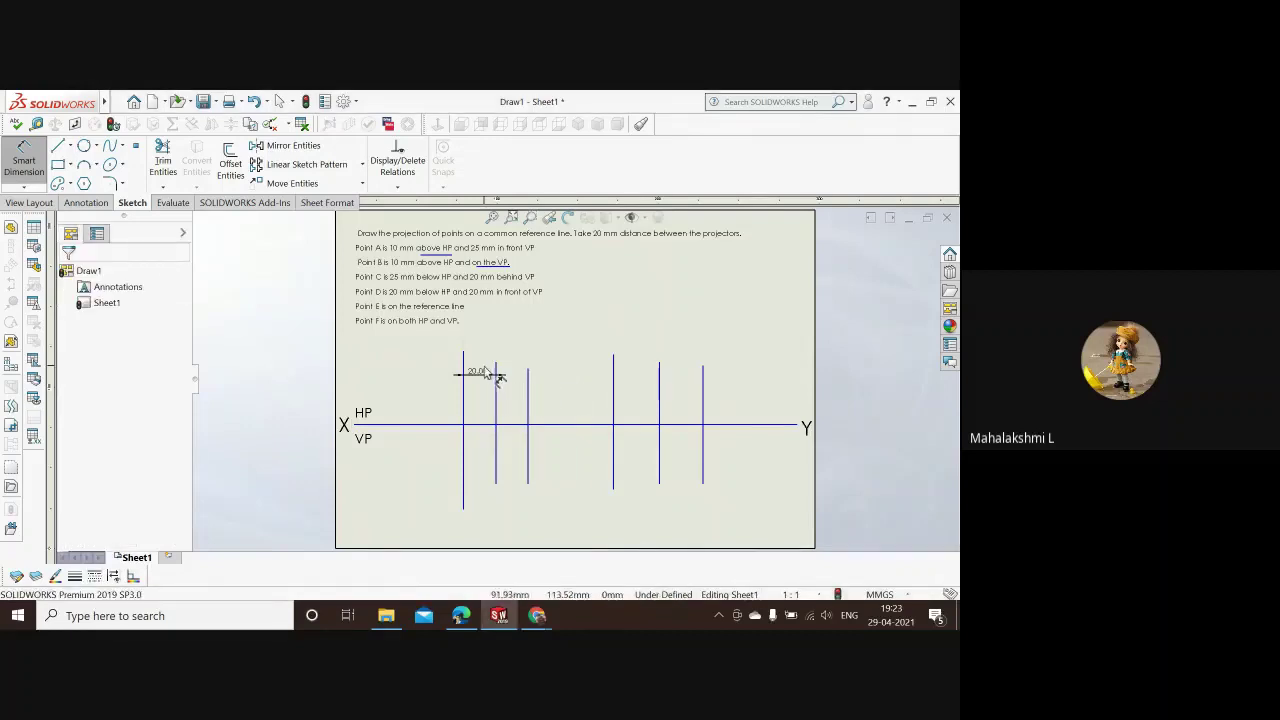
click(484, 377)
key(Delete)
Step: Set the next projector gap to 20 mm and remove that spacing dimension
click(529, 398)
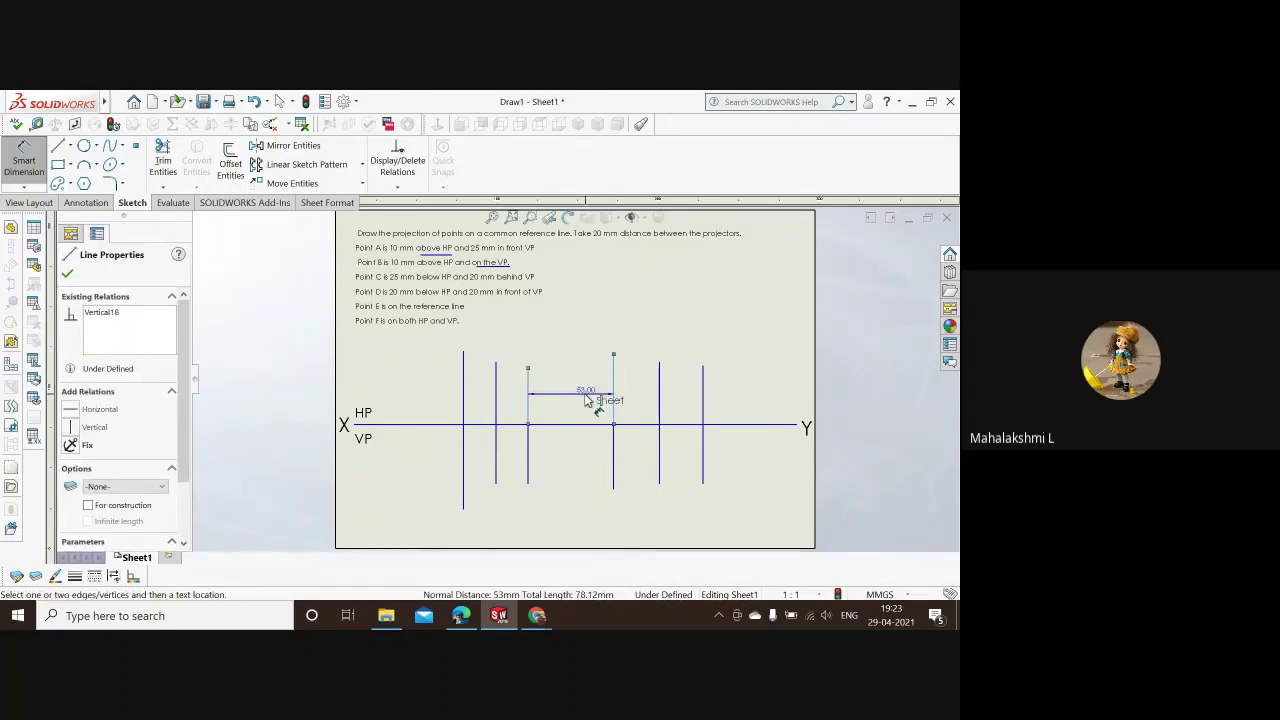
click(590, 400)
text(20)
key(Return)
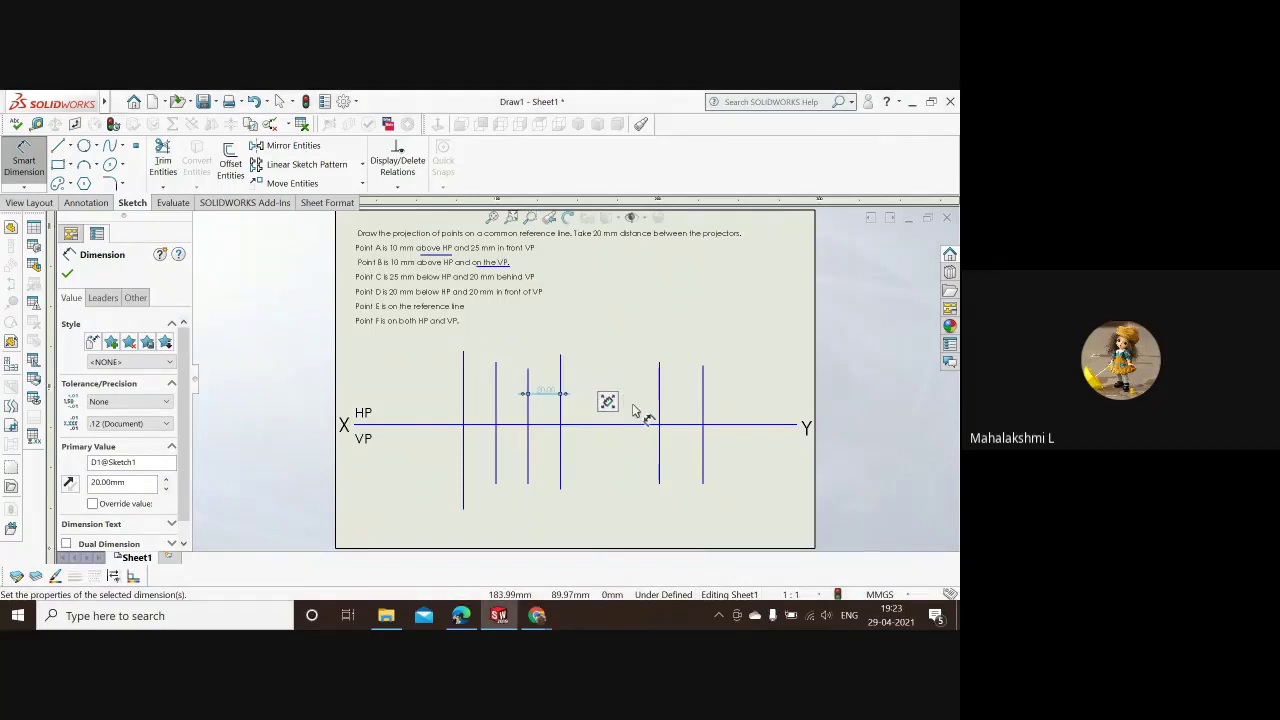
key(Delete)
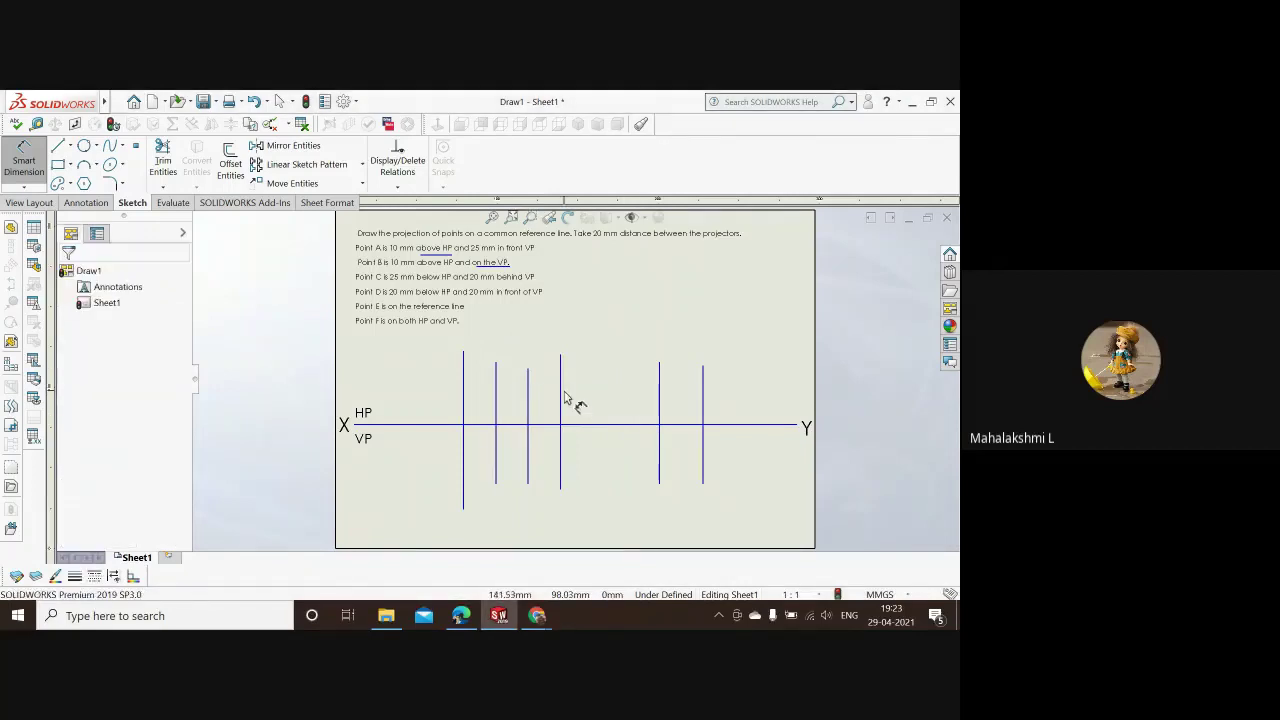
Step: Space the fifth projector 20 mm from the fourth
click(561, 398)
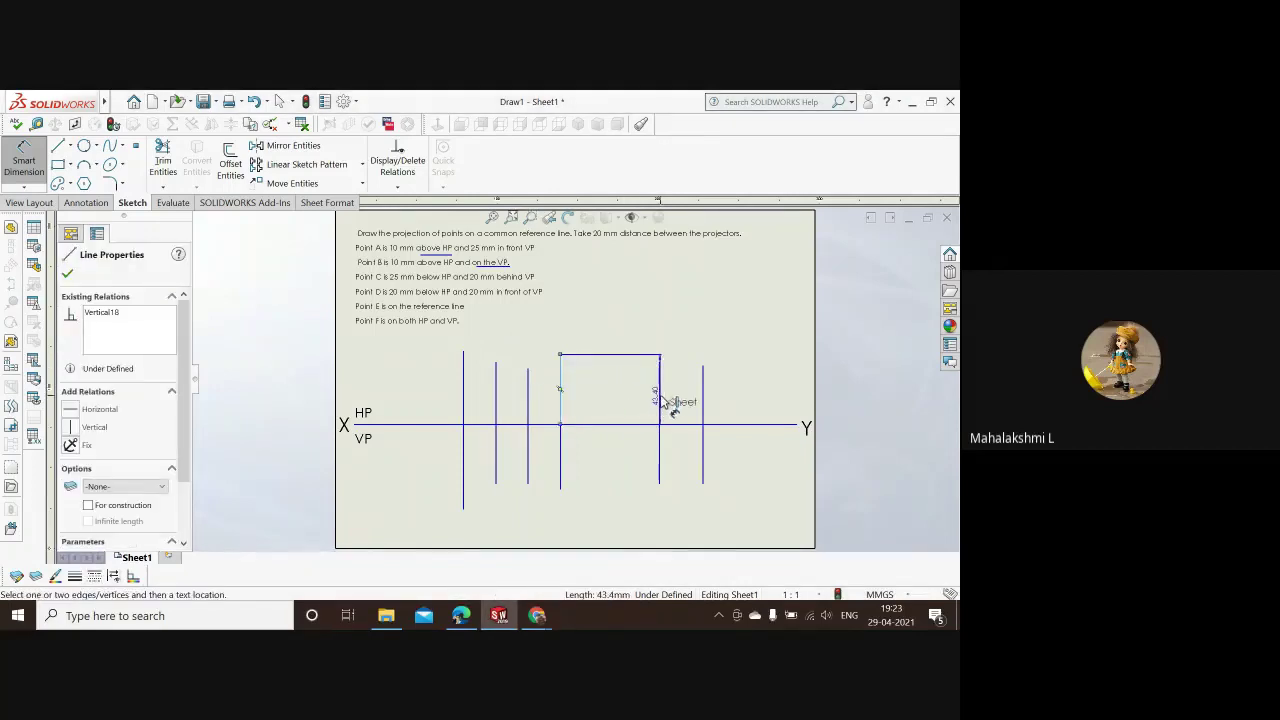
click(659, 401)
click(602, 402)
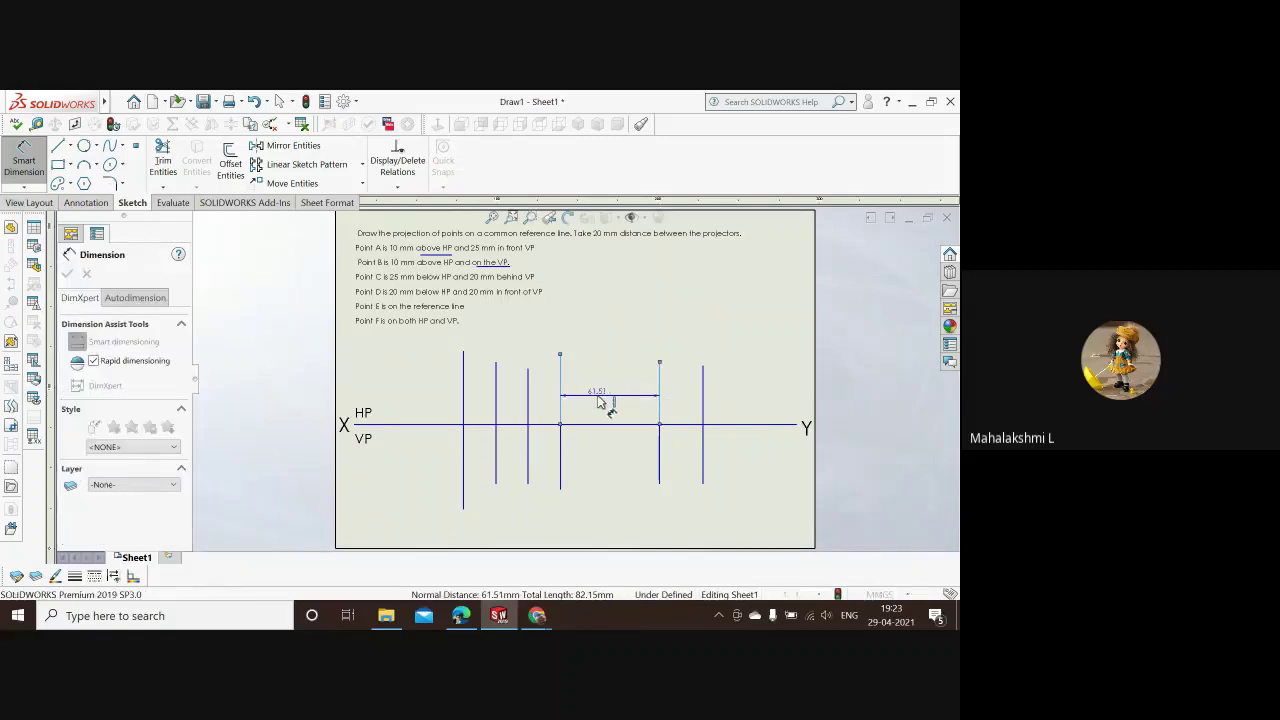
text(20)
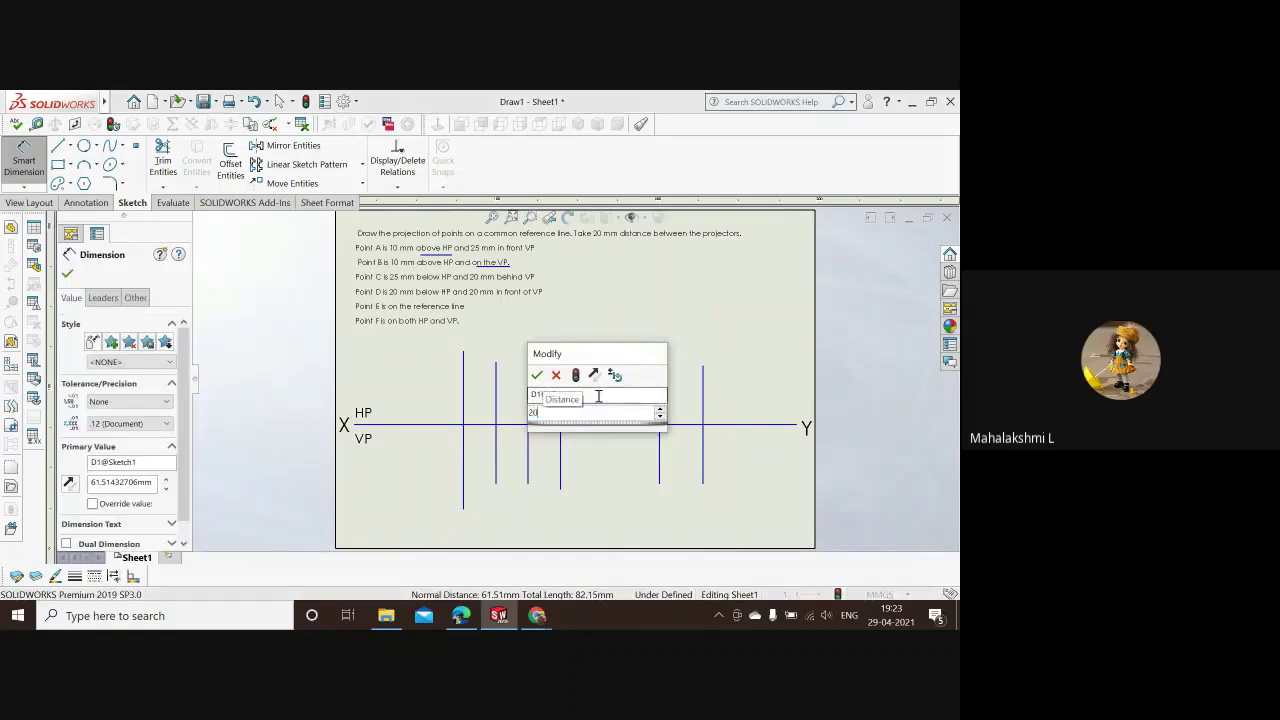
key(Return)
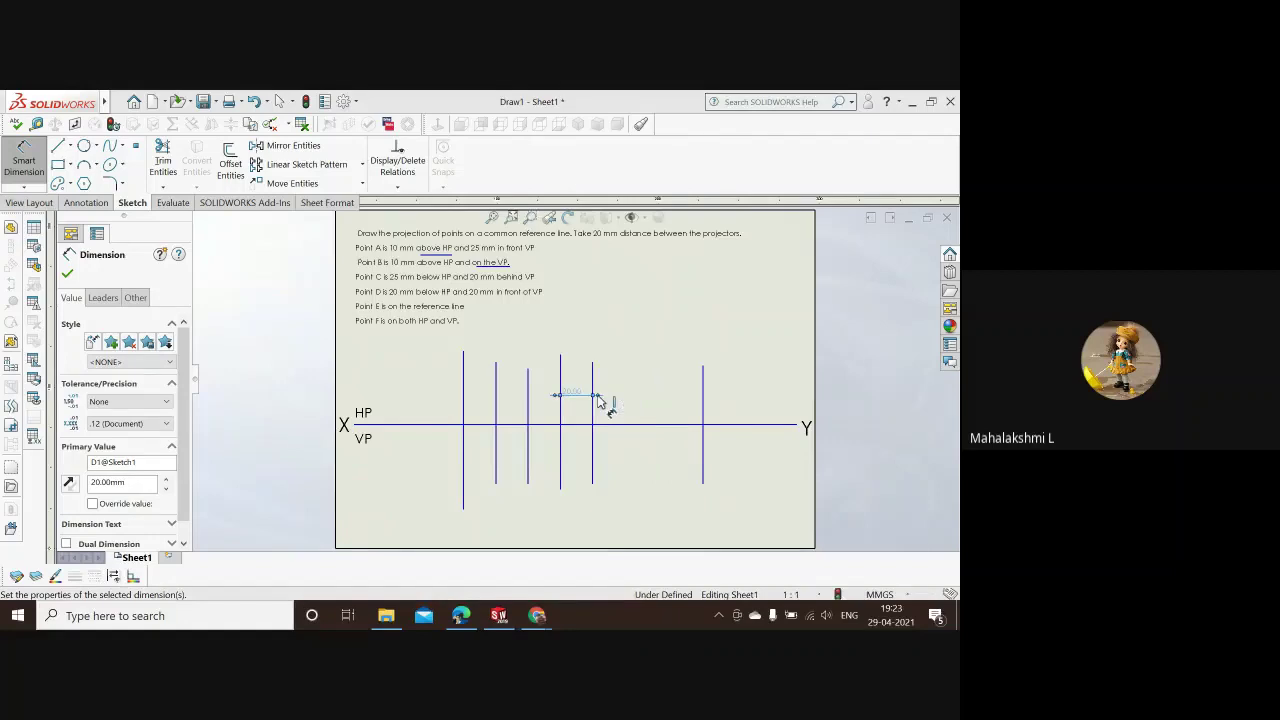
key(Escape)
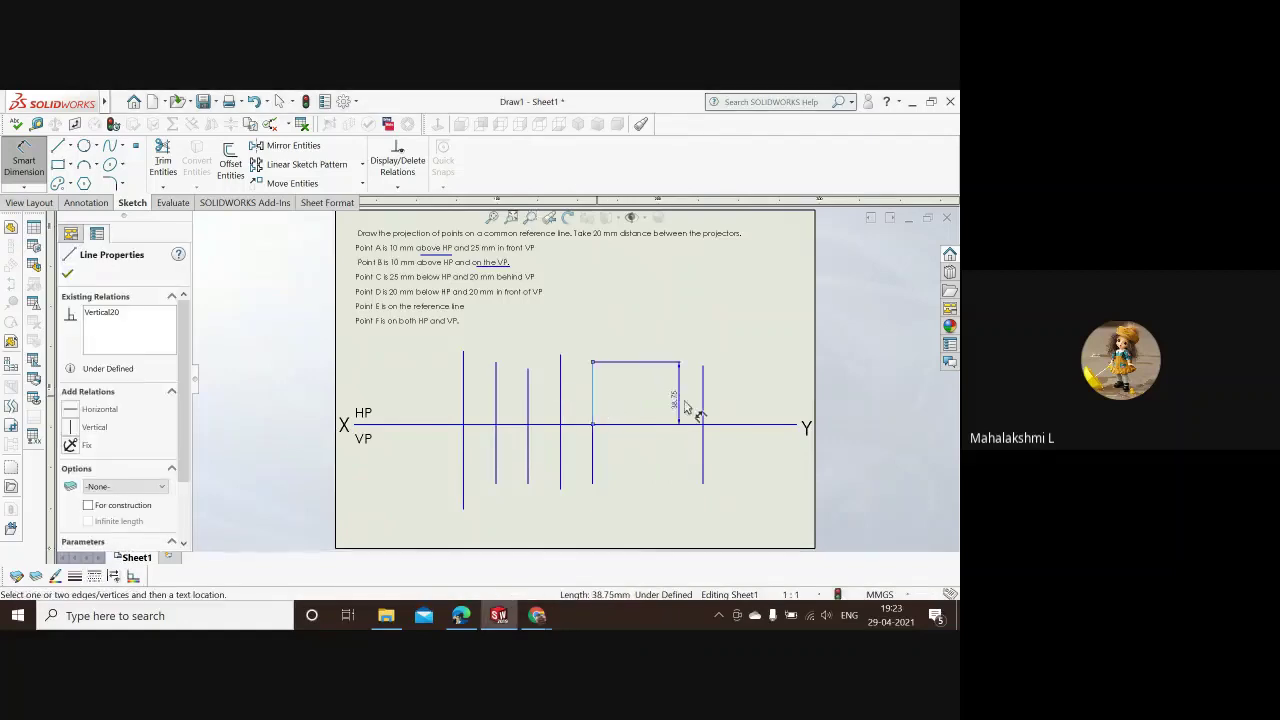
Step: Space the last projector 20 mm from its neighbour and delete the 20.00 spacing dimension
drag(685, 405, 705, 408)
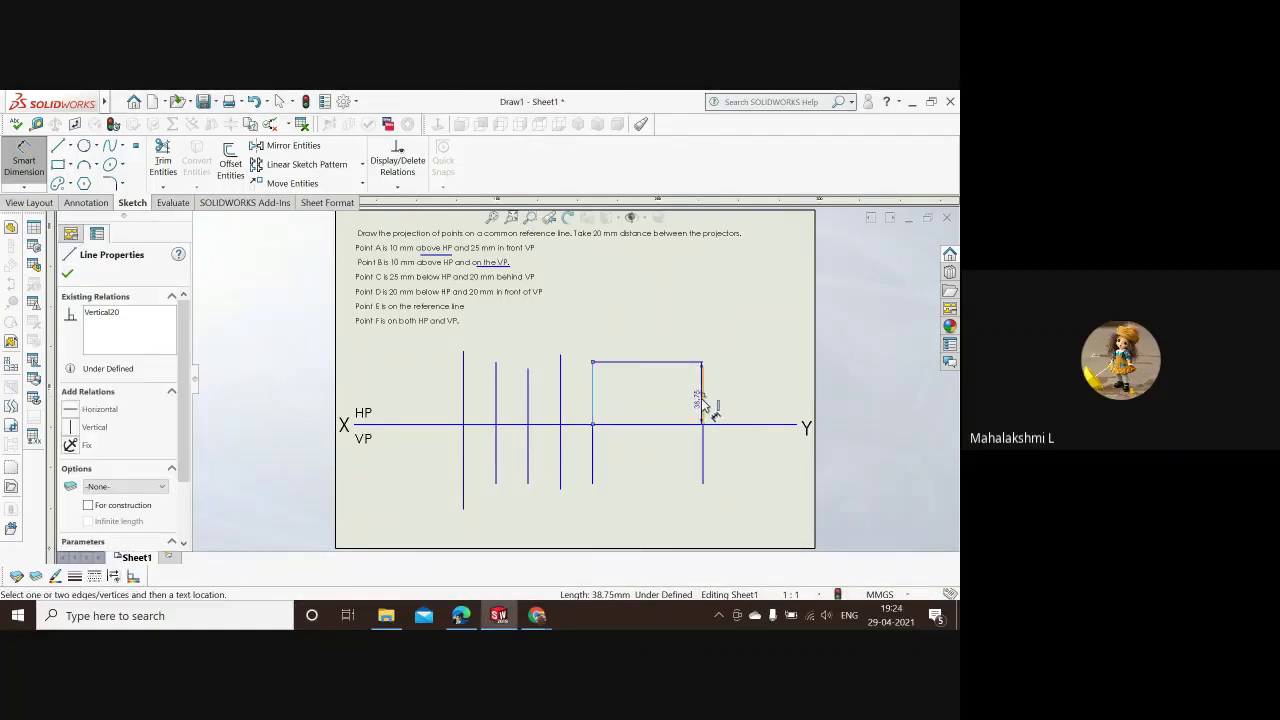
click(703, 408)
click(652, 396)
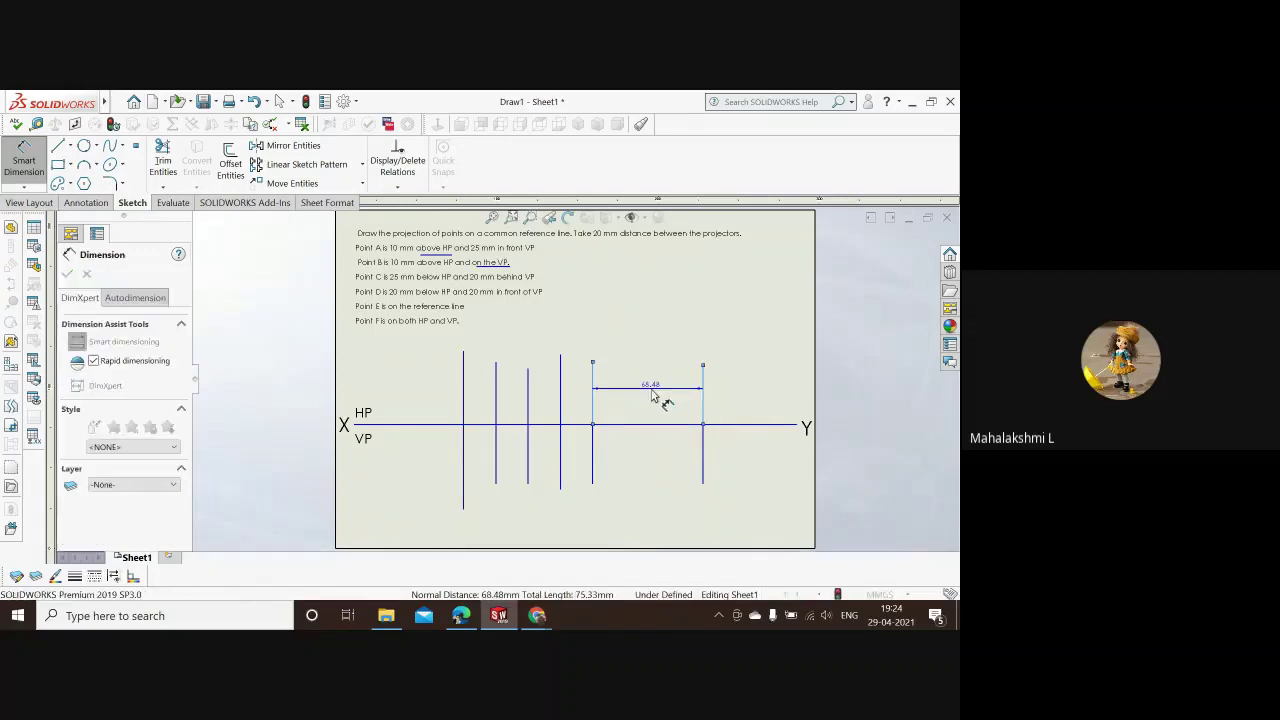
text(20)
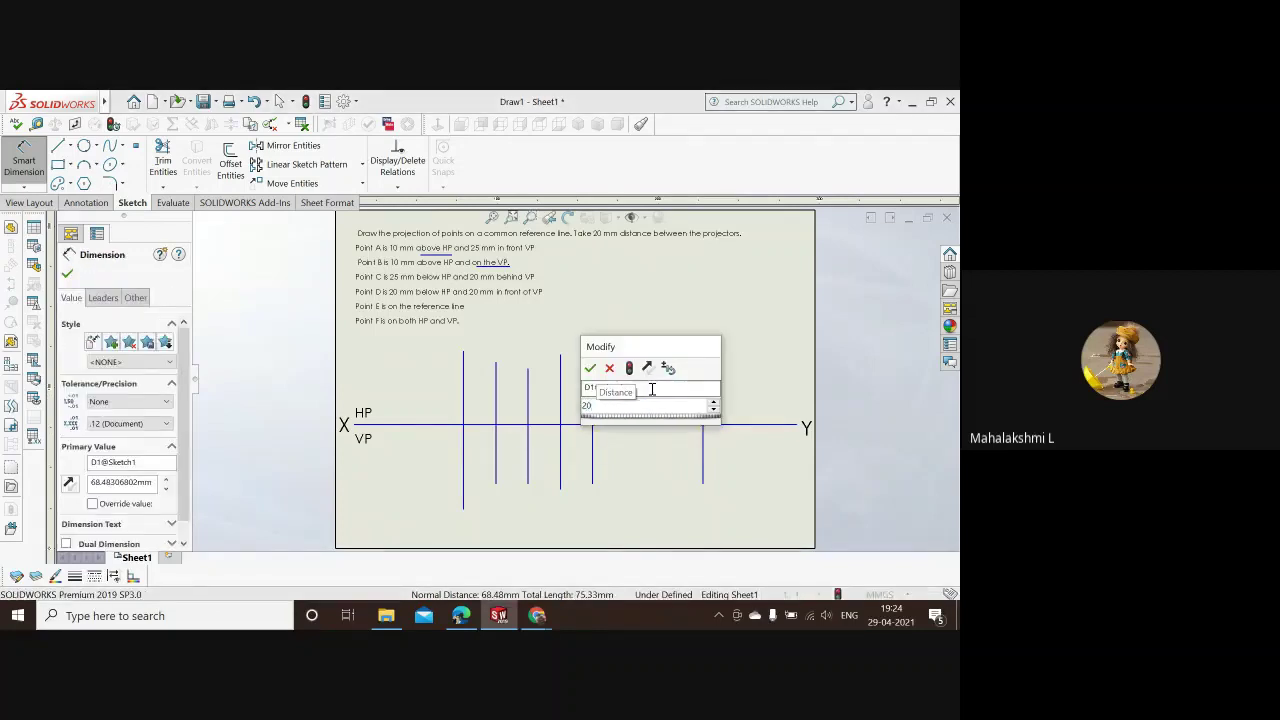
key(Return)
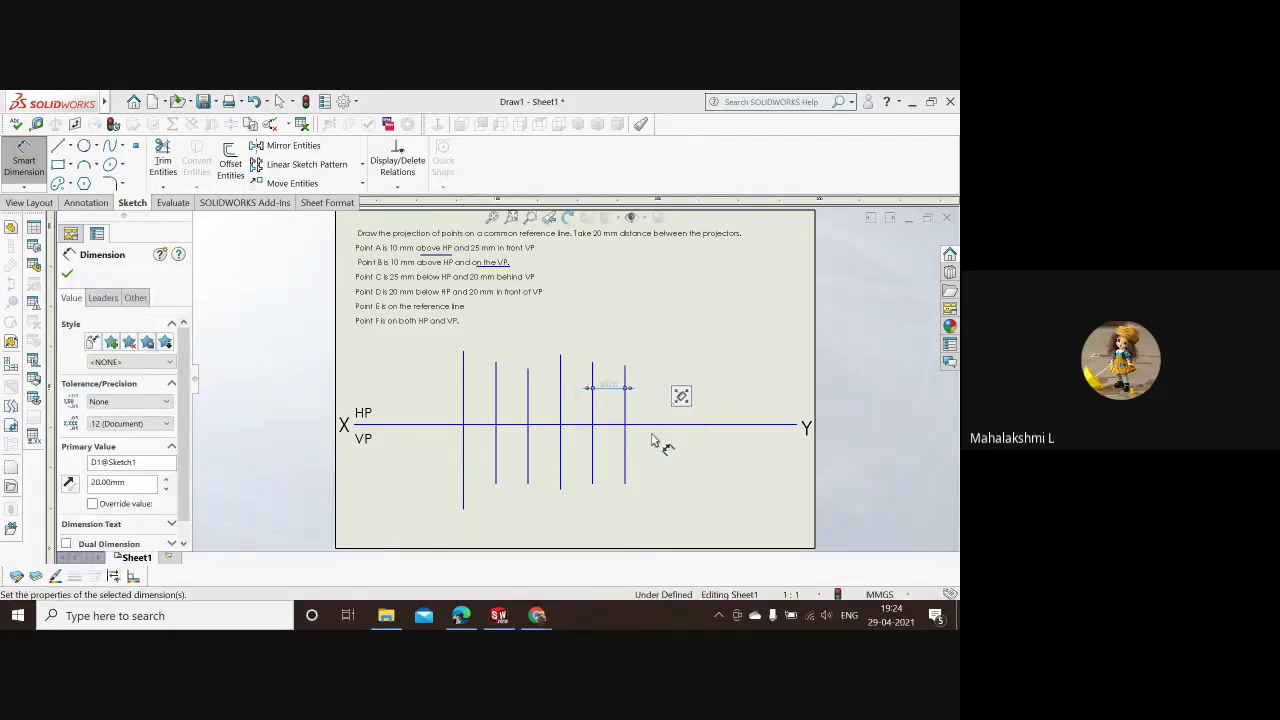
click(649, 498)
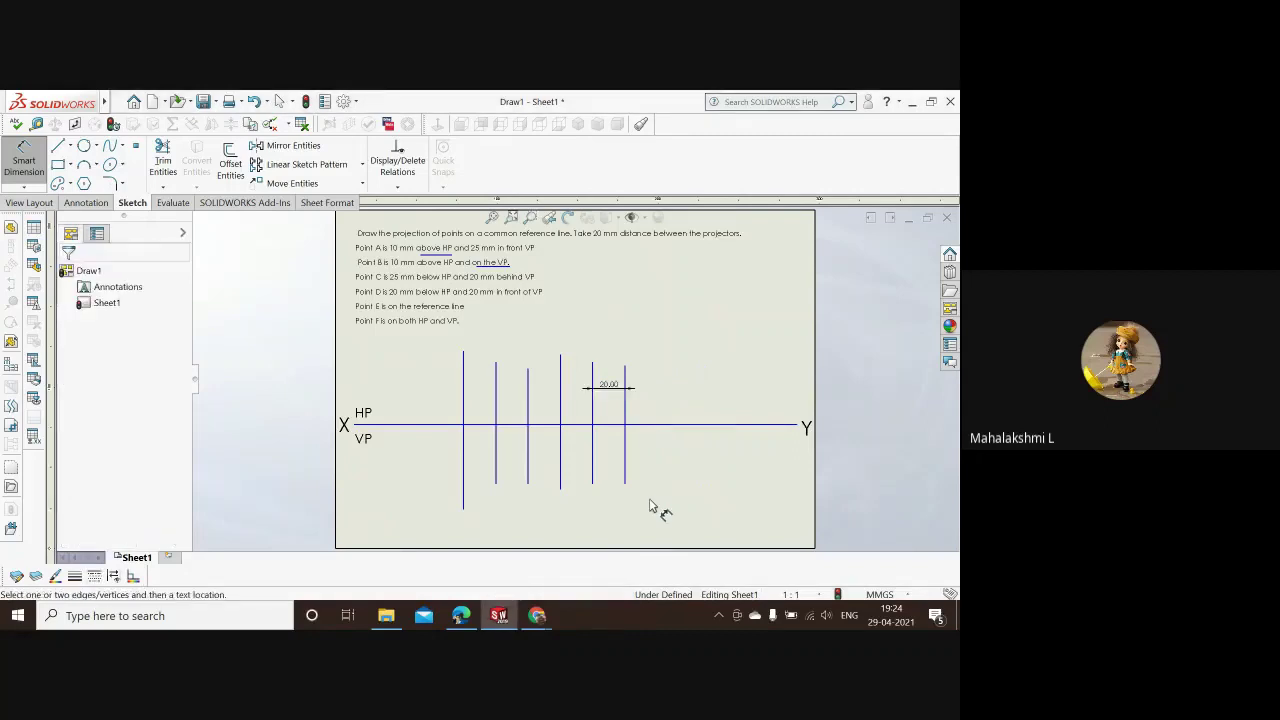
click(612, 390)
key(Delete)
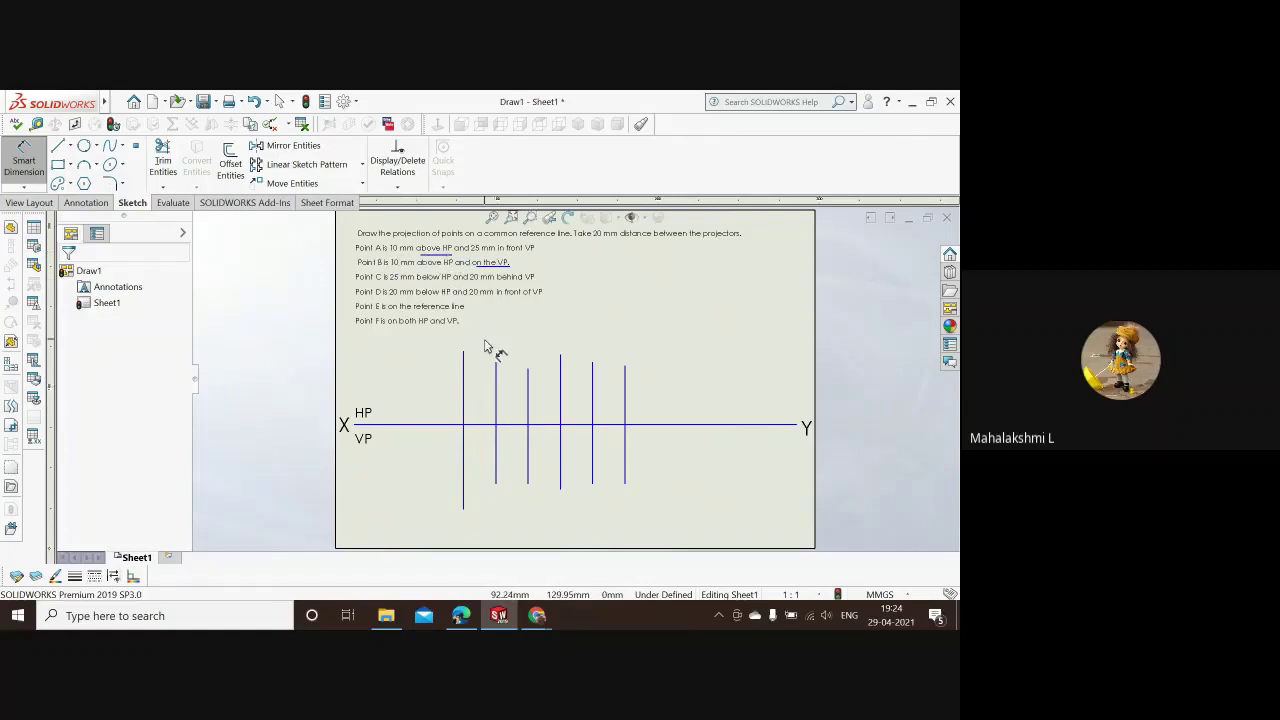
Step: Dimension the first projector to 10 mm above XY and 25 mm below it
click(463, 388)
click(445, 380)
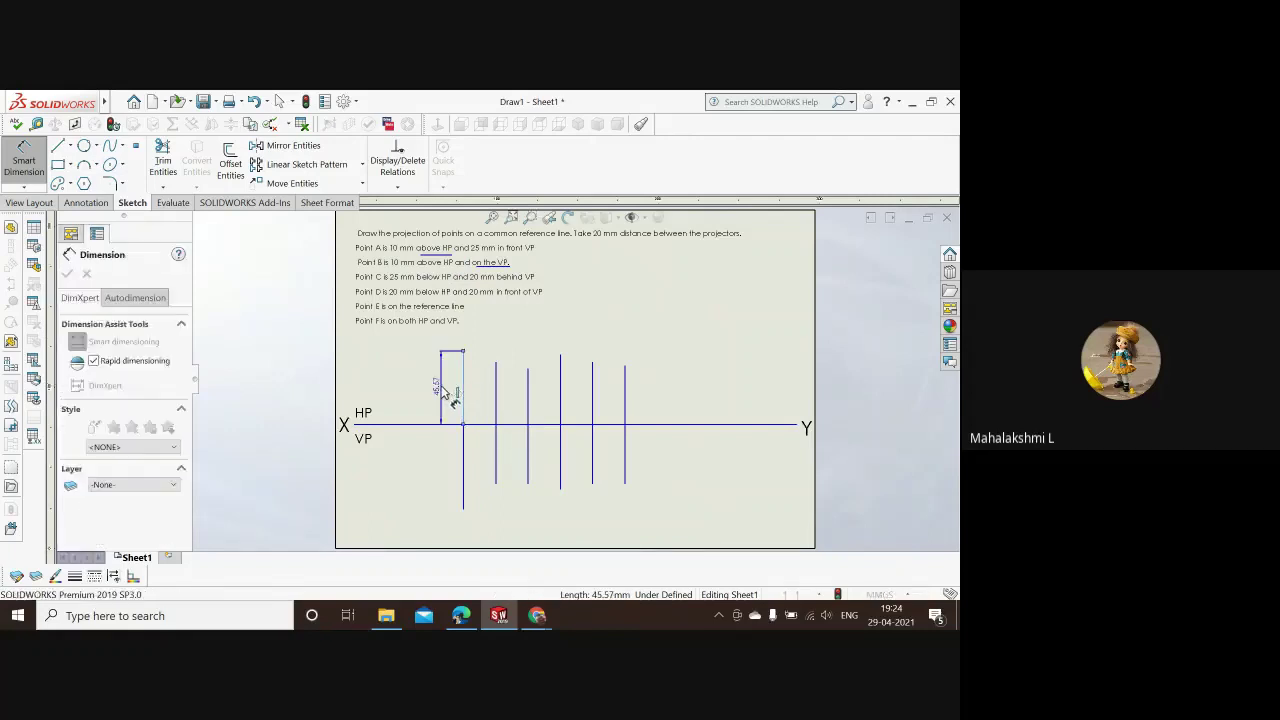
text(10)
key(Return)
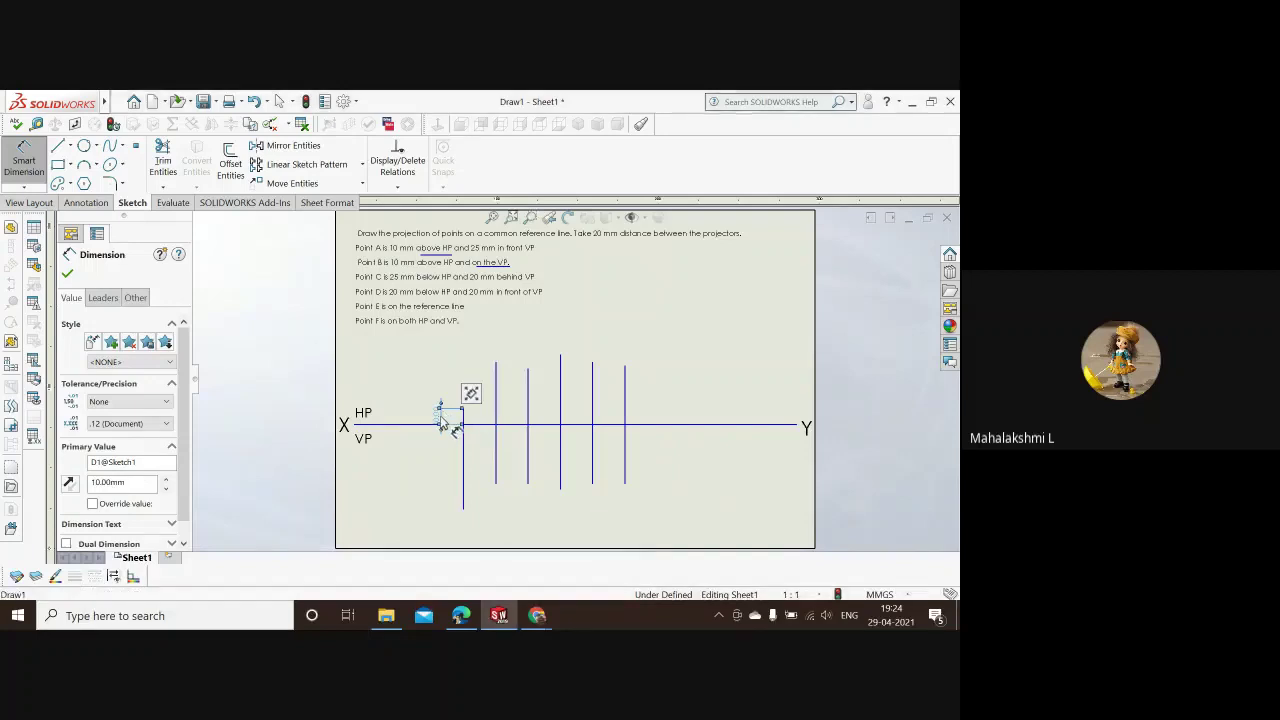
drag(443, 422, 443, 433)
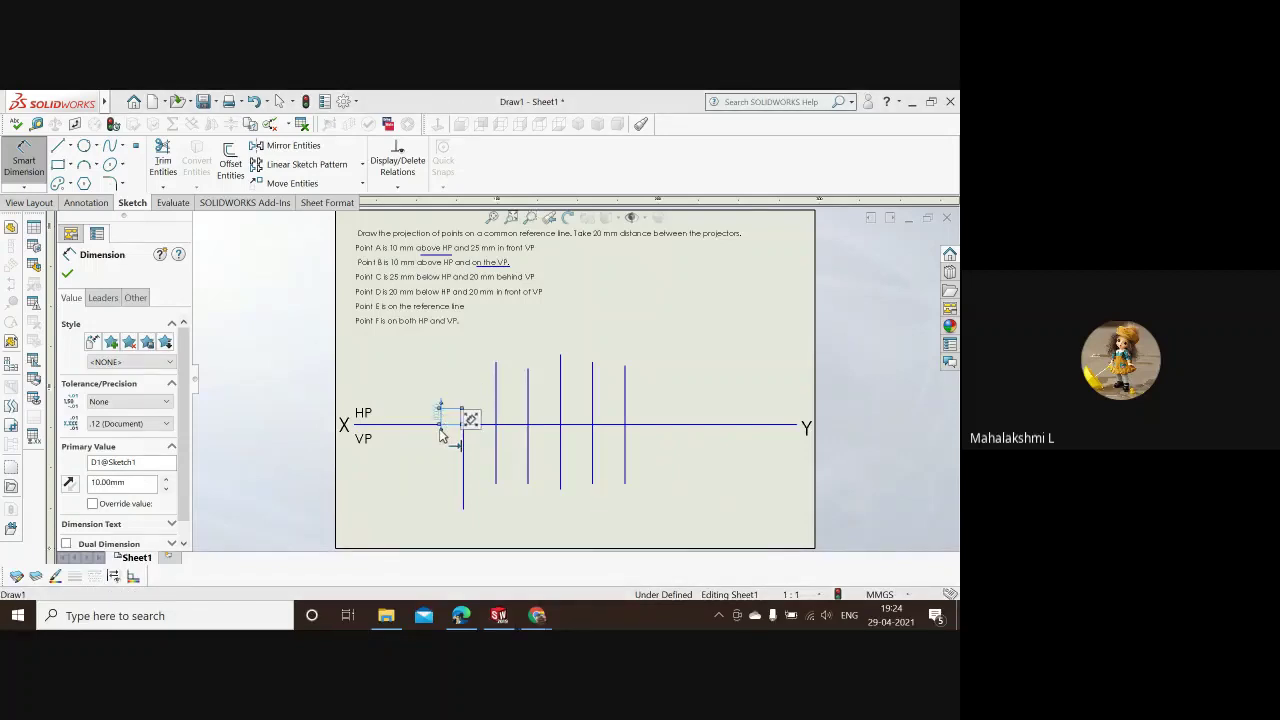
drag(445, 432, 459, 418)
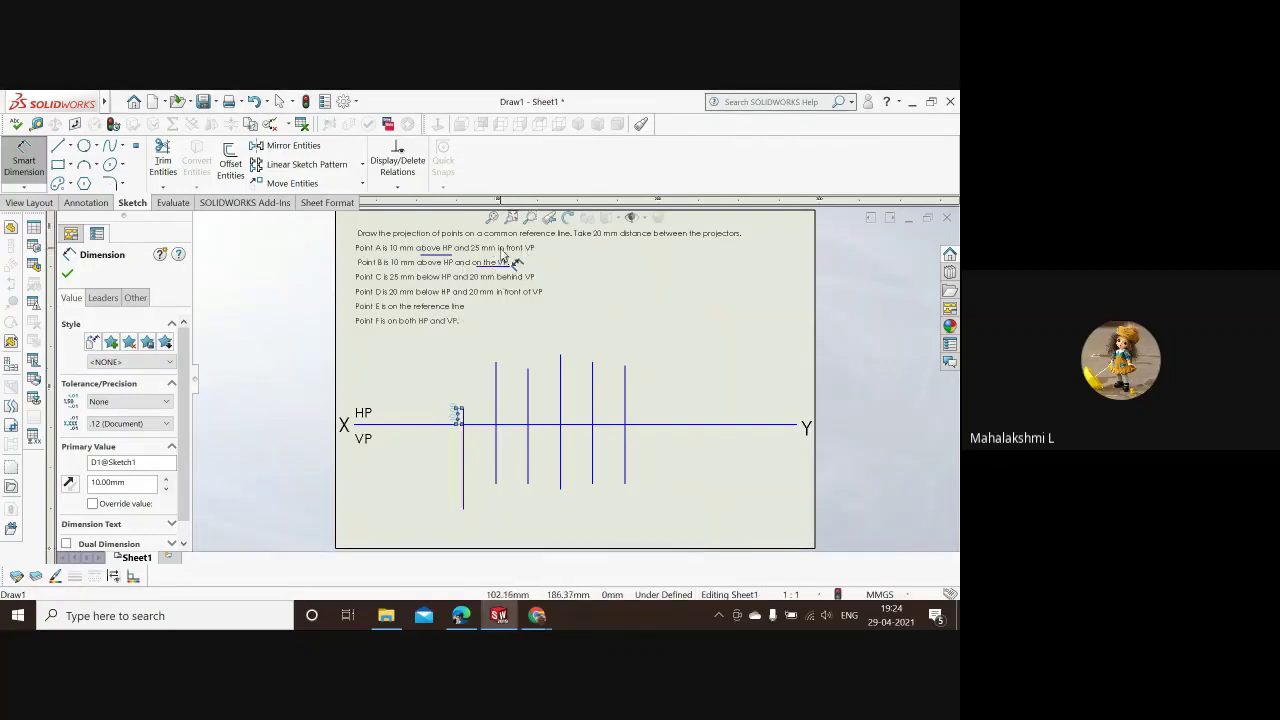
click(461, 470)
click(458, 470)
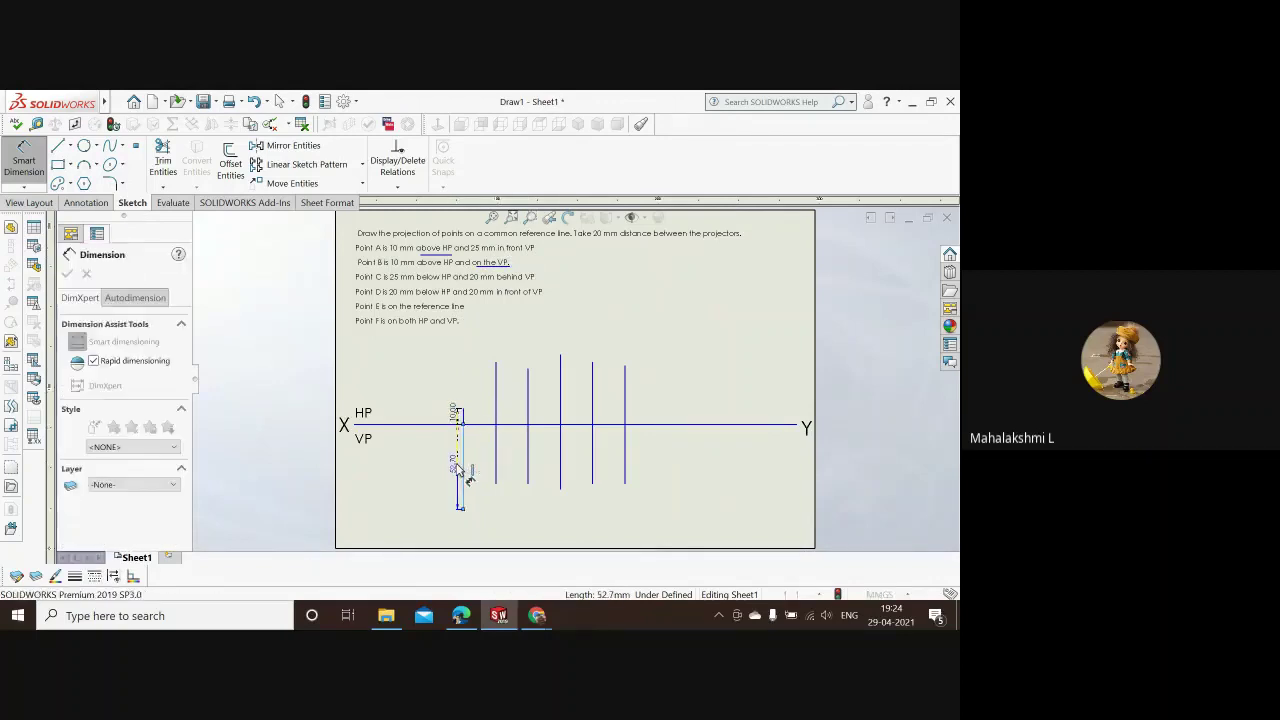
text(25)
key(Return)
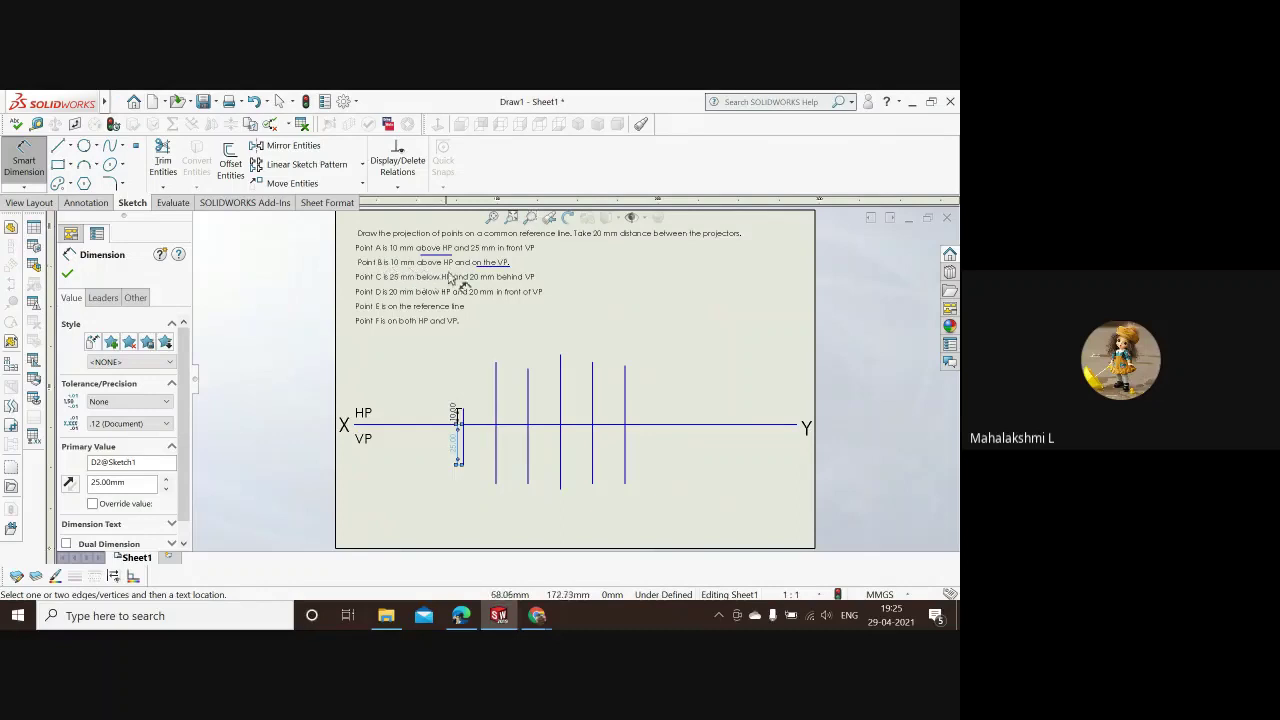
Step: Set the second projector to 10 mm above XY and delete its part below XY
click(500, 409)
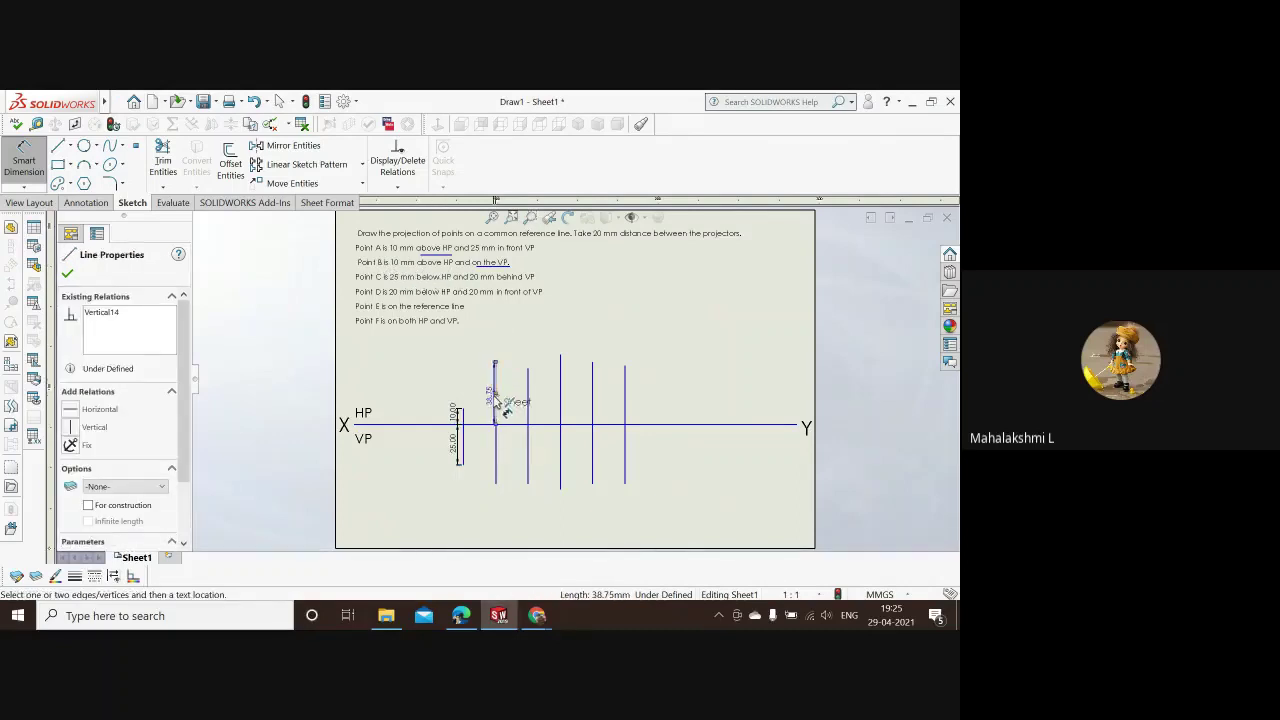
click(491, 395)
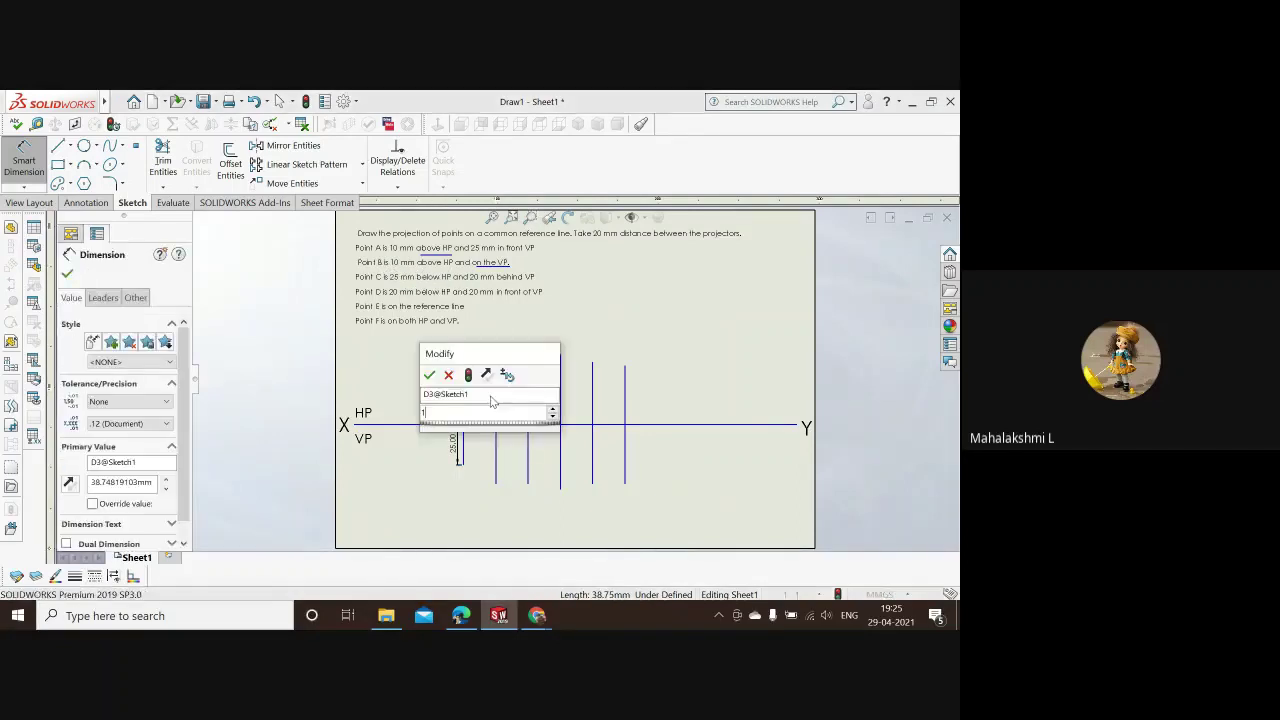
text(10)
key(Return)
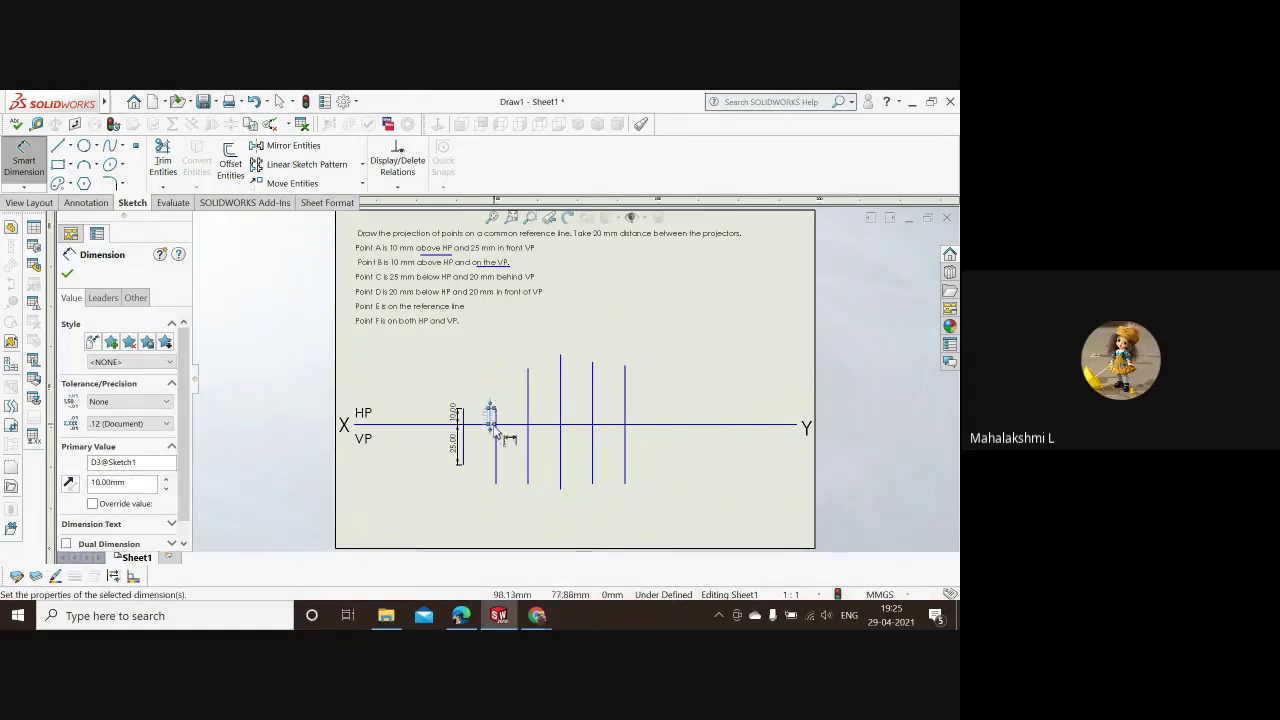
key(Escape)
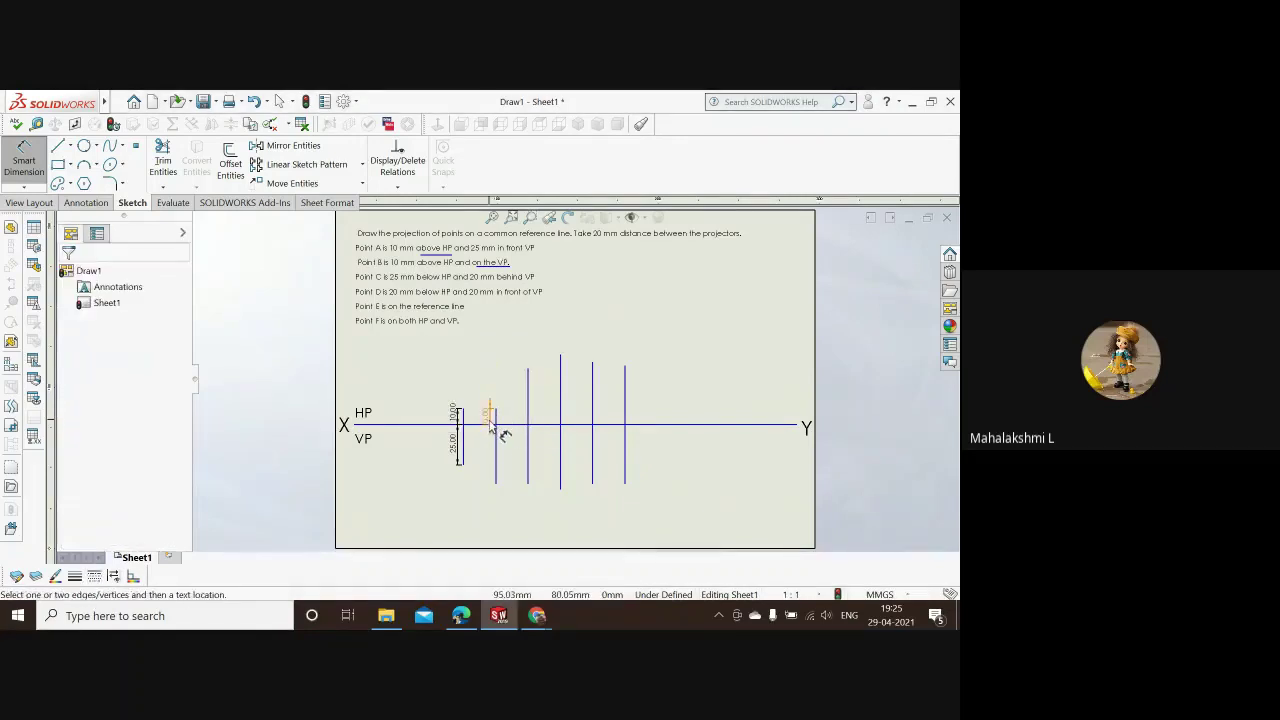
click(490, 423)
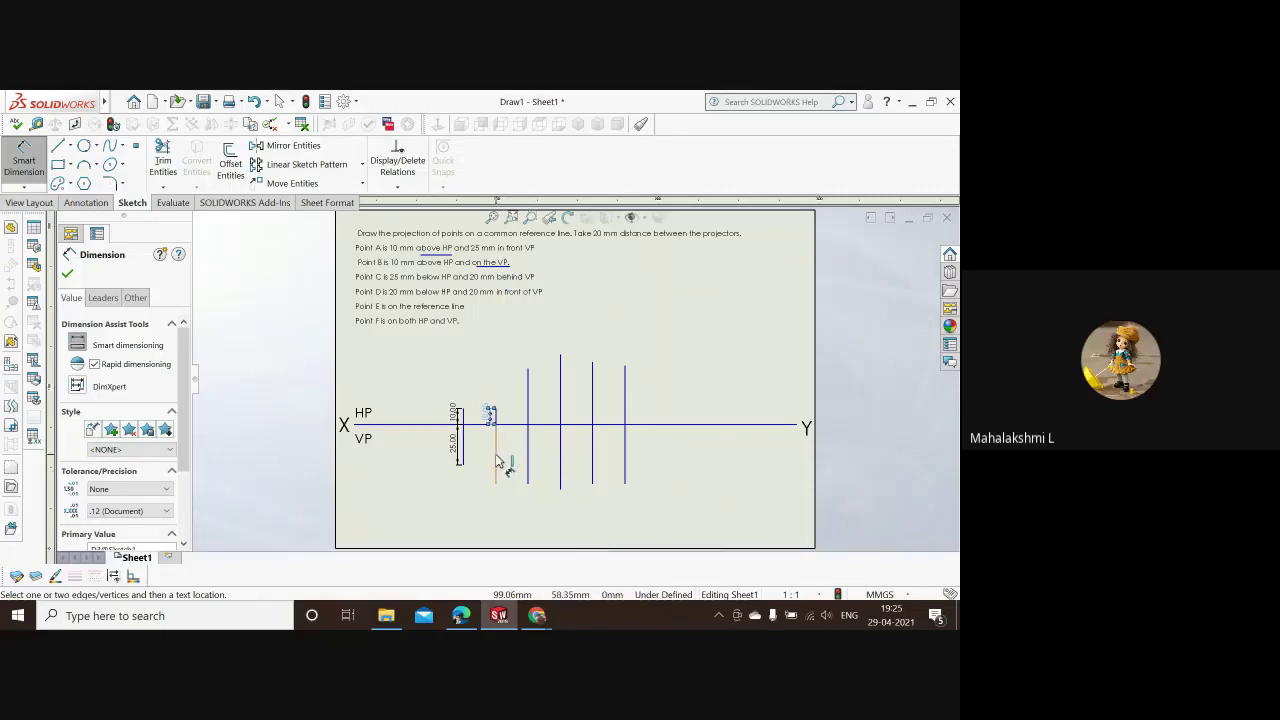
click(496, 461)
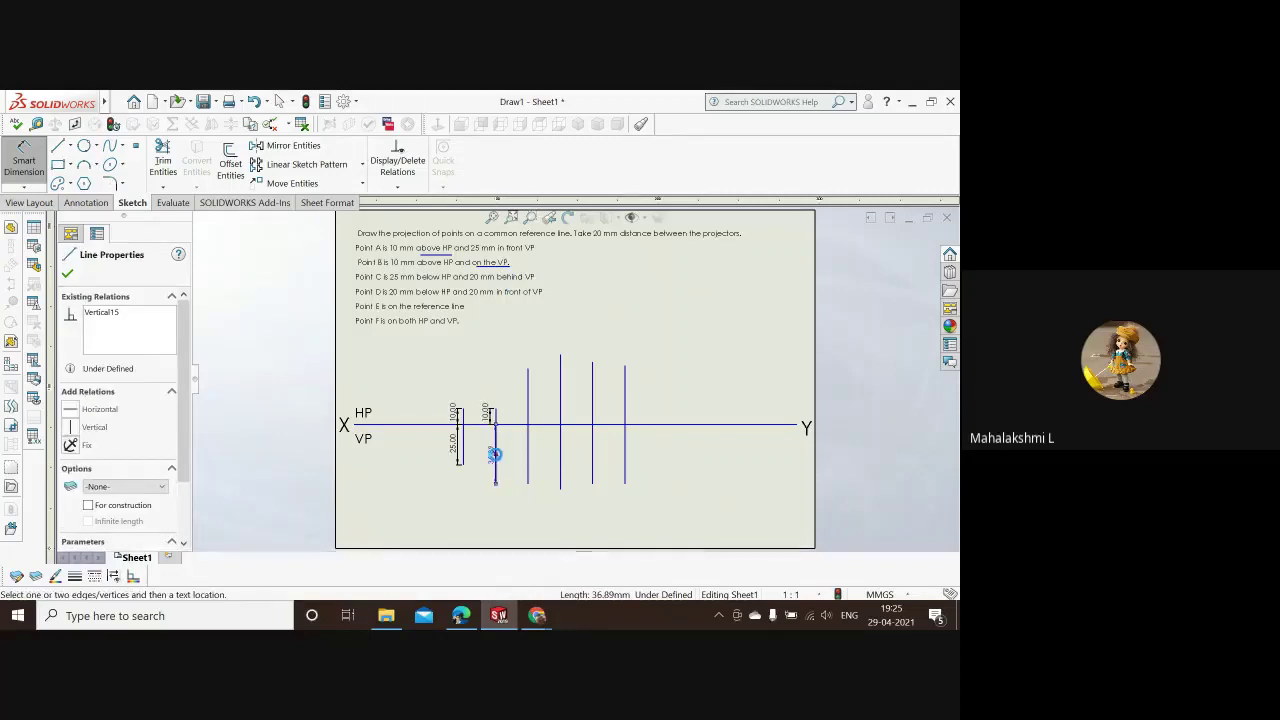
key(Delete)
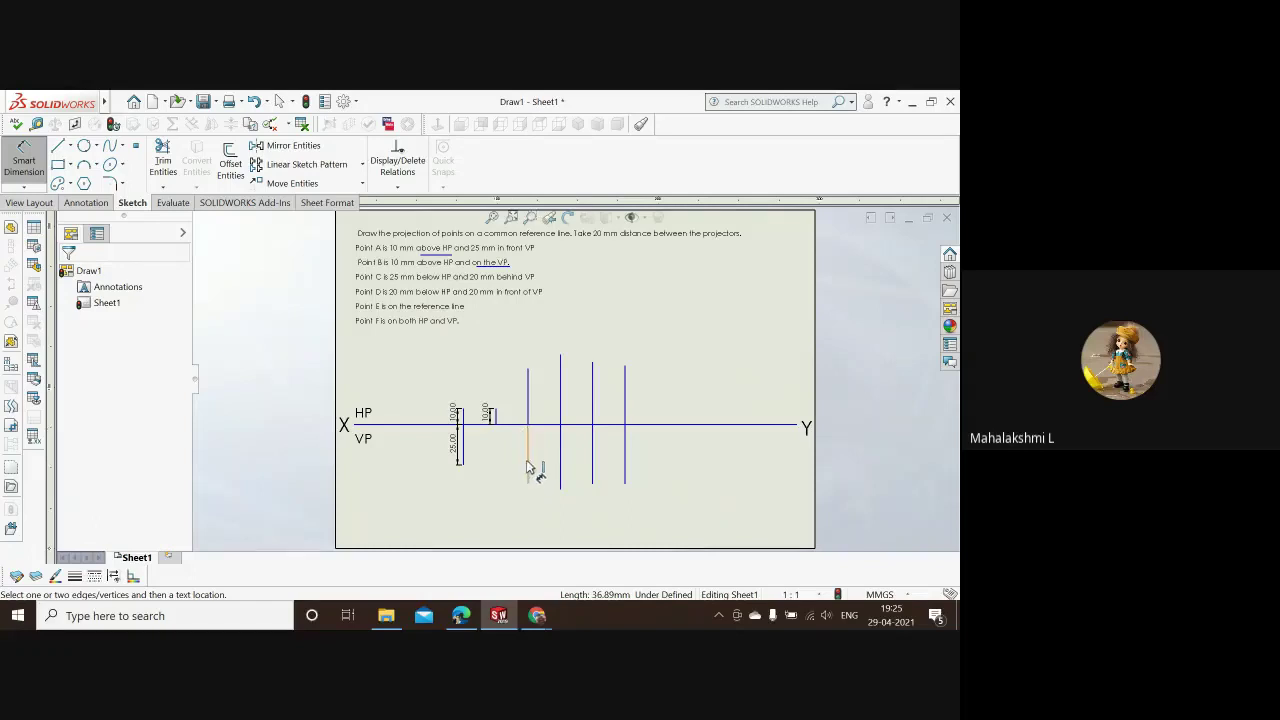
Step: Dimension point C's projector part below XY to 25 mm
click(529, 462)
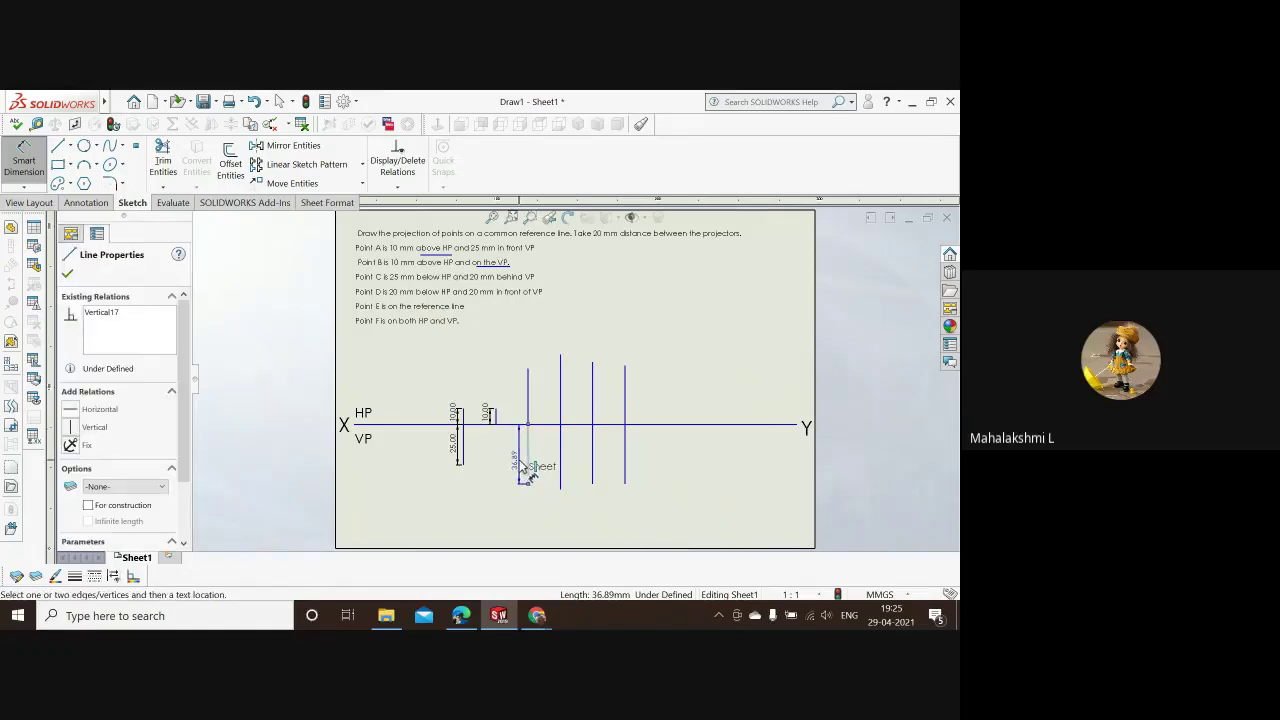
click(523, 468)
click(521, 465)
text(25)
key(Return)
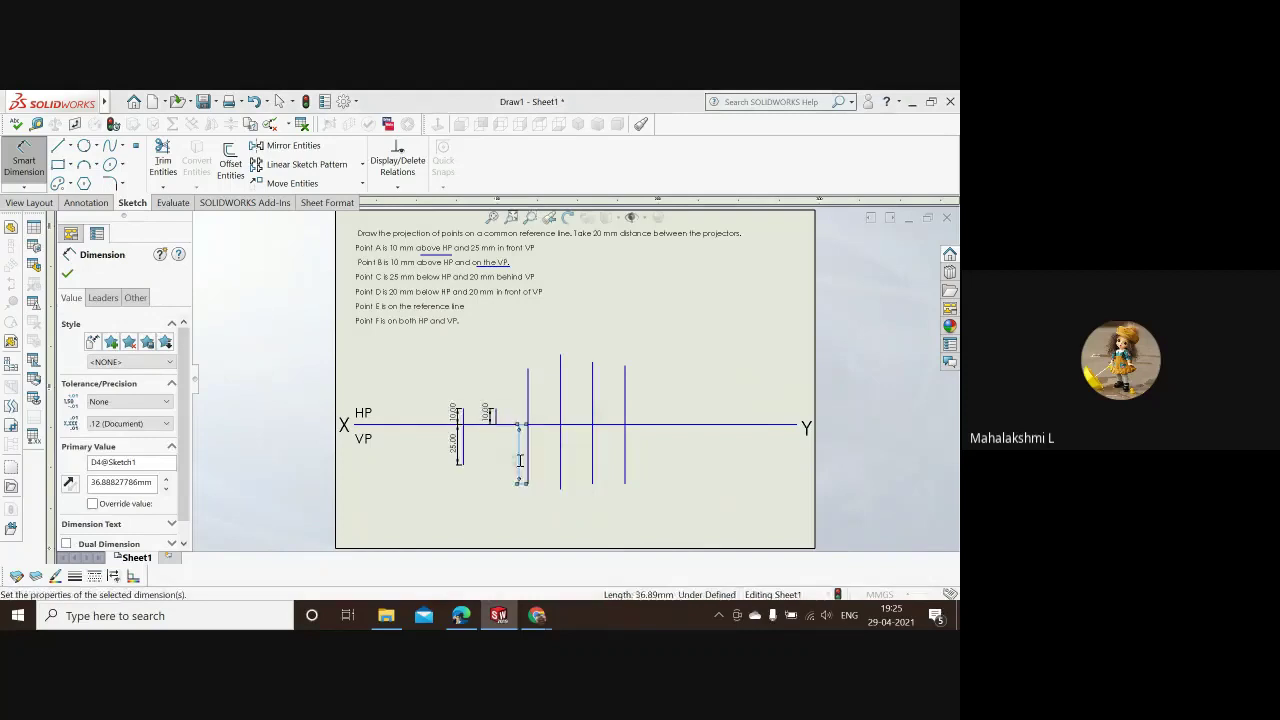
click(524, 476)
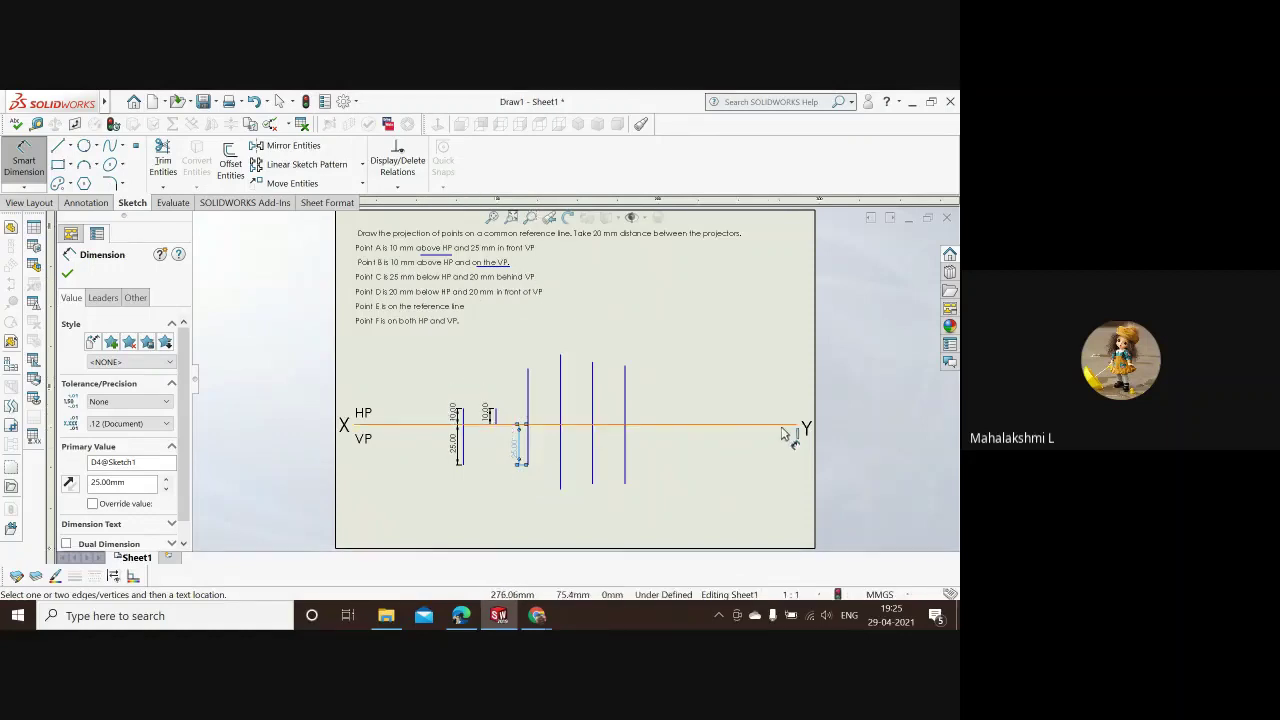
Step: Change C's projector part above XY from 34.72 to 20 mm
click(528, 405)
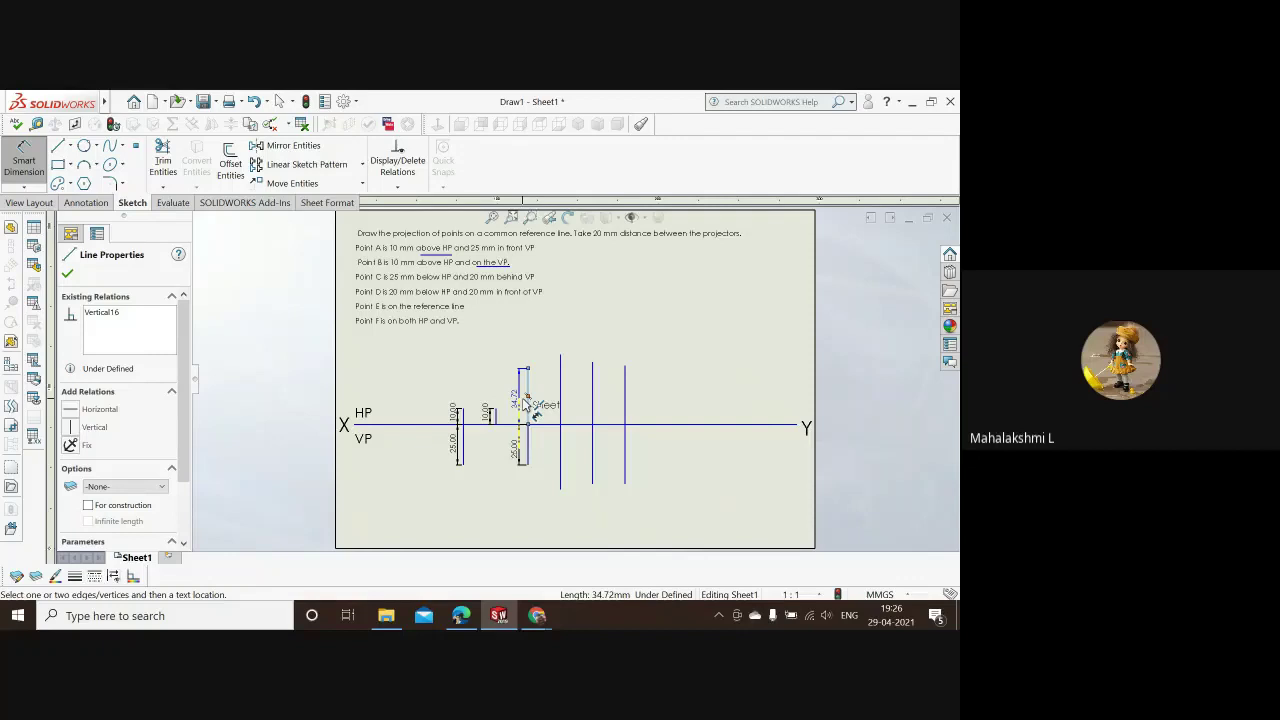
click(524, 402)
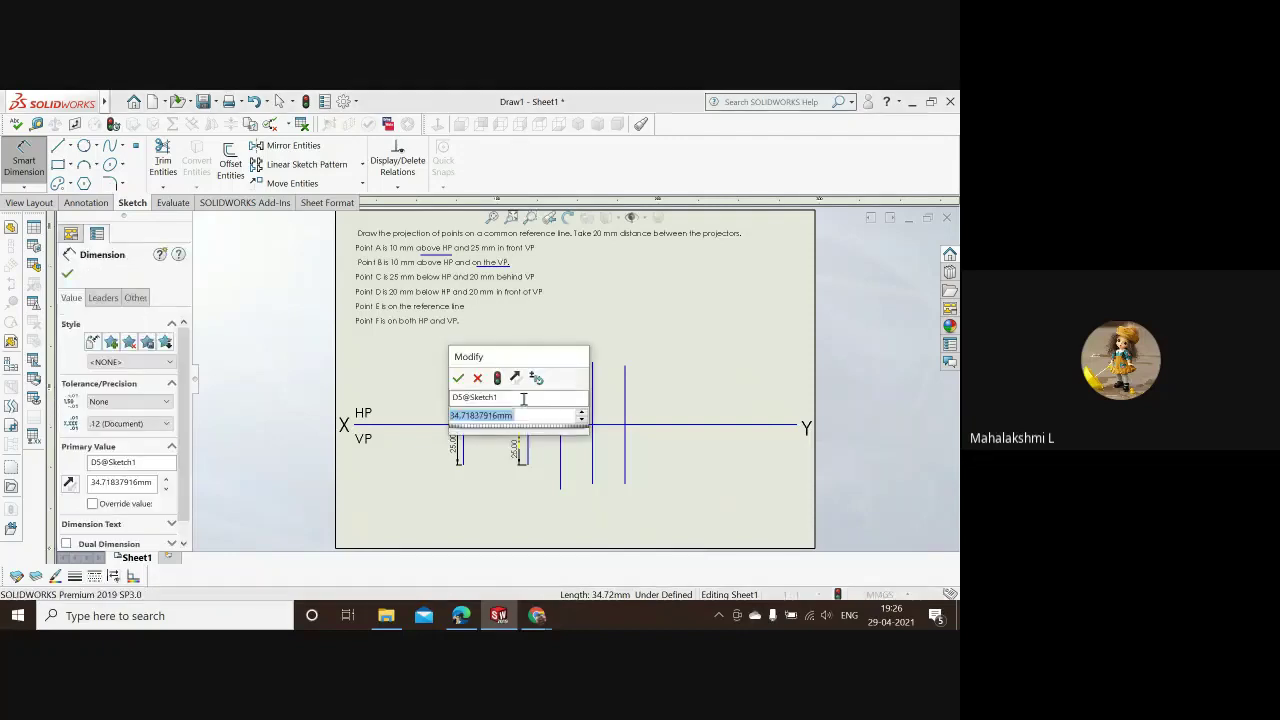
key(Return)
text(20.00mm)
key(Return)
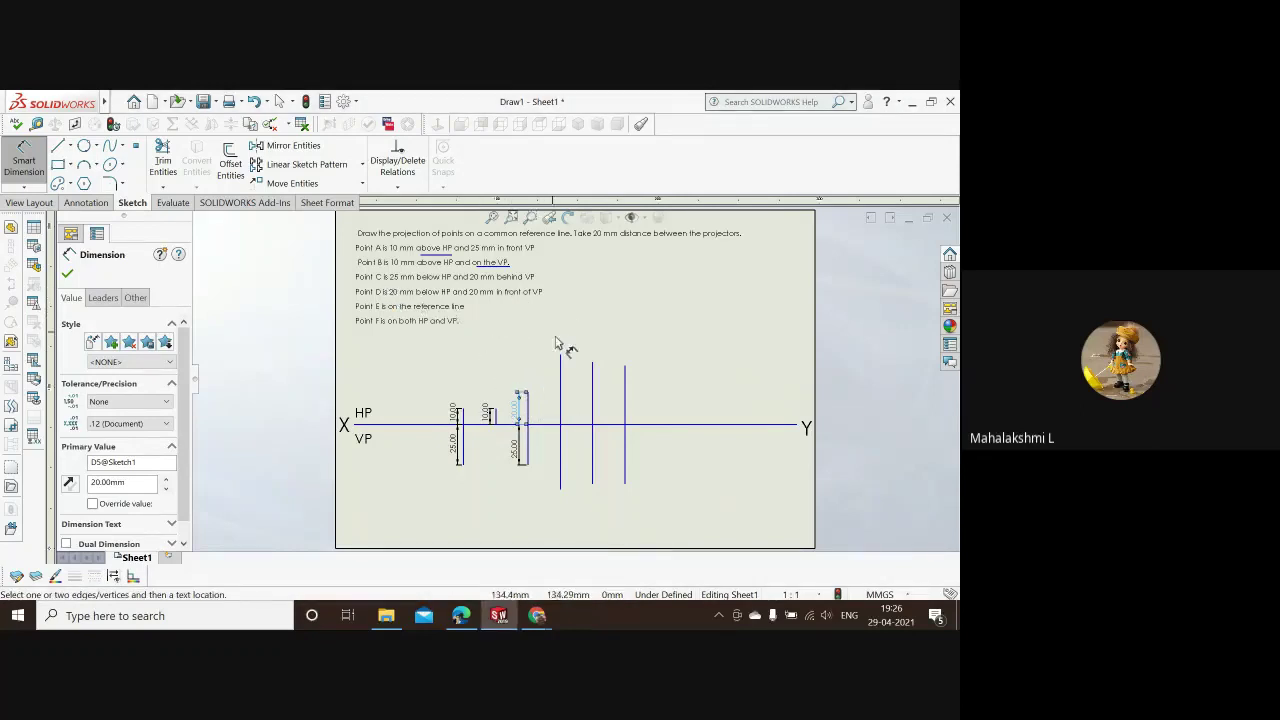
Step: Set point D's projector part below XY to 20 mm
click(560, 466)
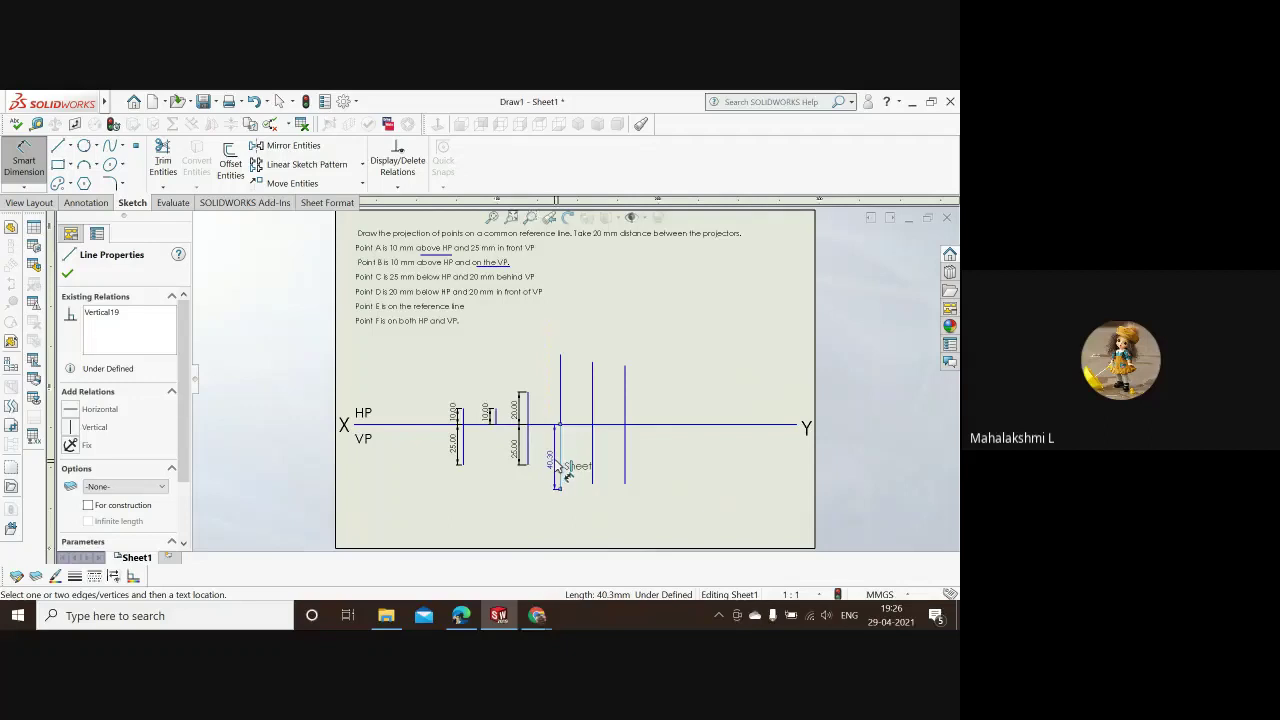
click(557, 468)
text(20)
key(Return)
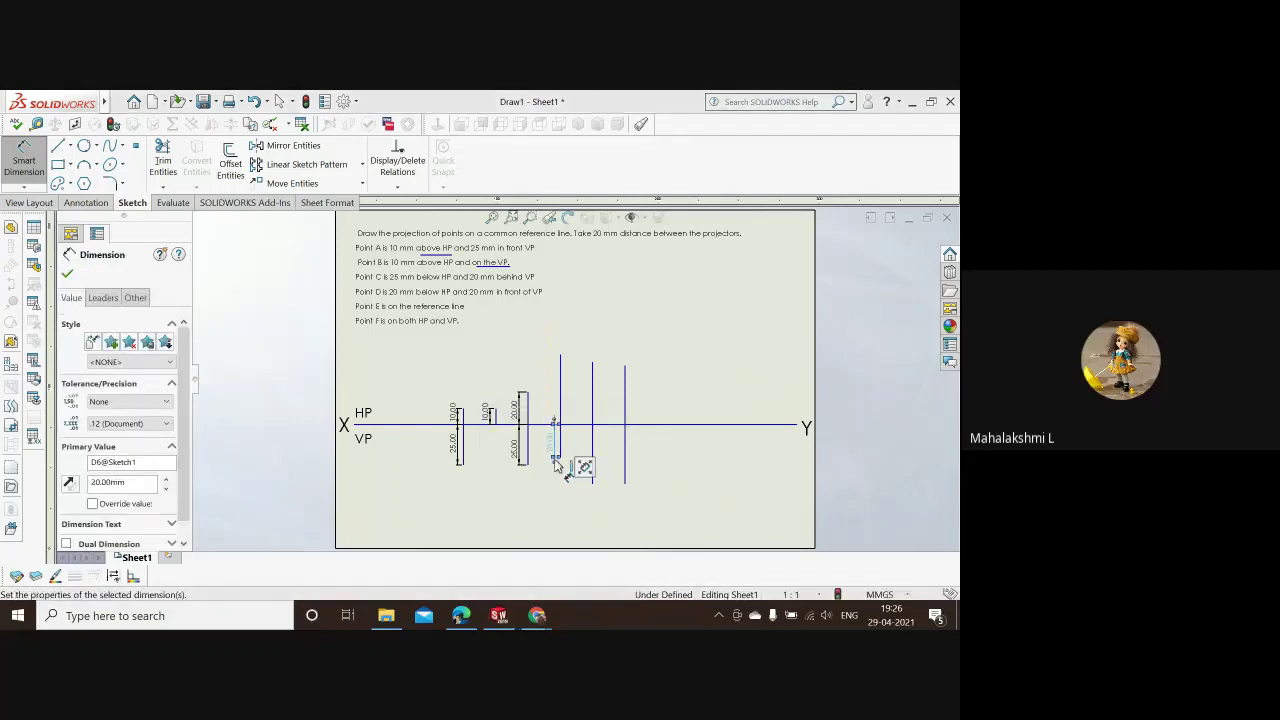
Step: Change D's projector part above XY from 43.40 to 20 mm
click(560, 395)
click(560, 406)
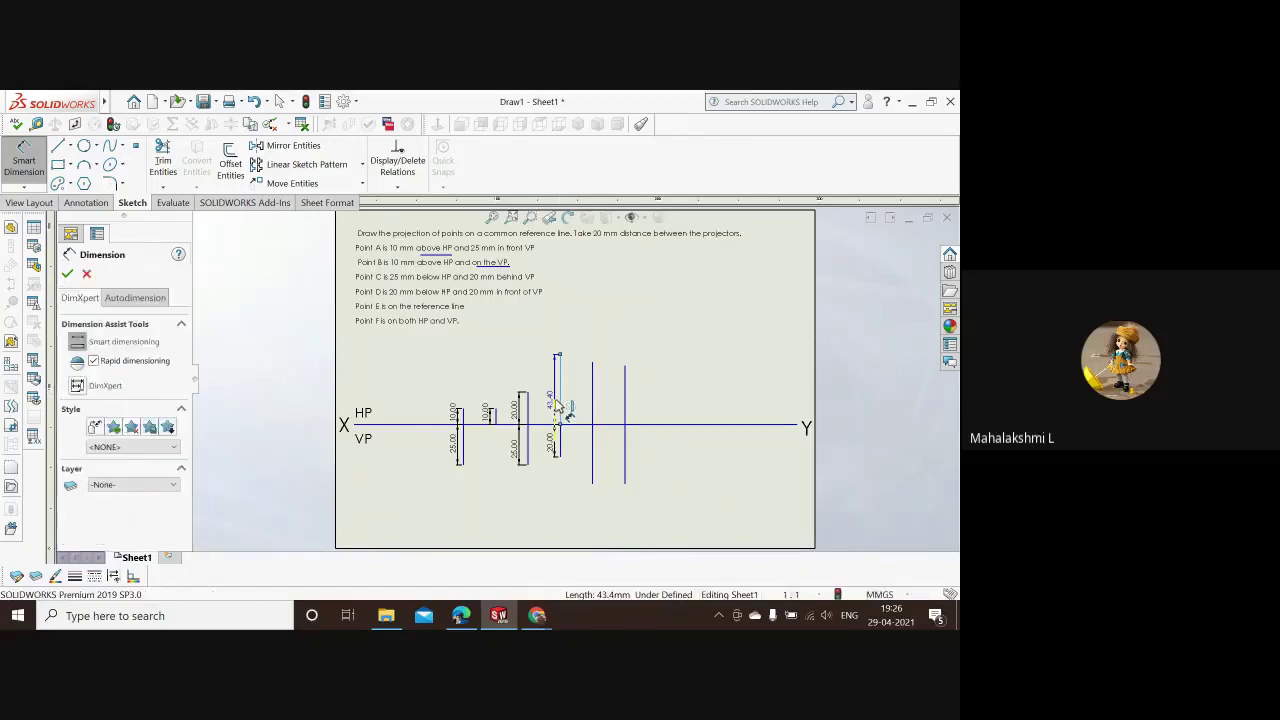
click(558, 403)
text(20)
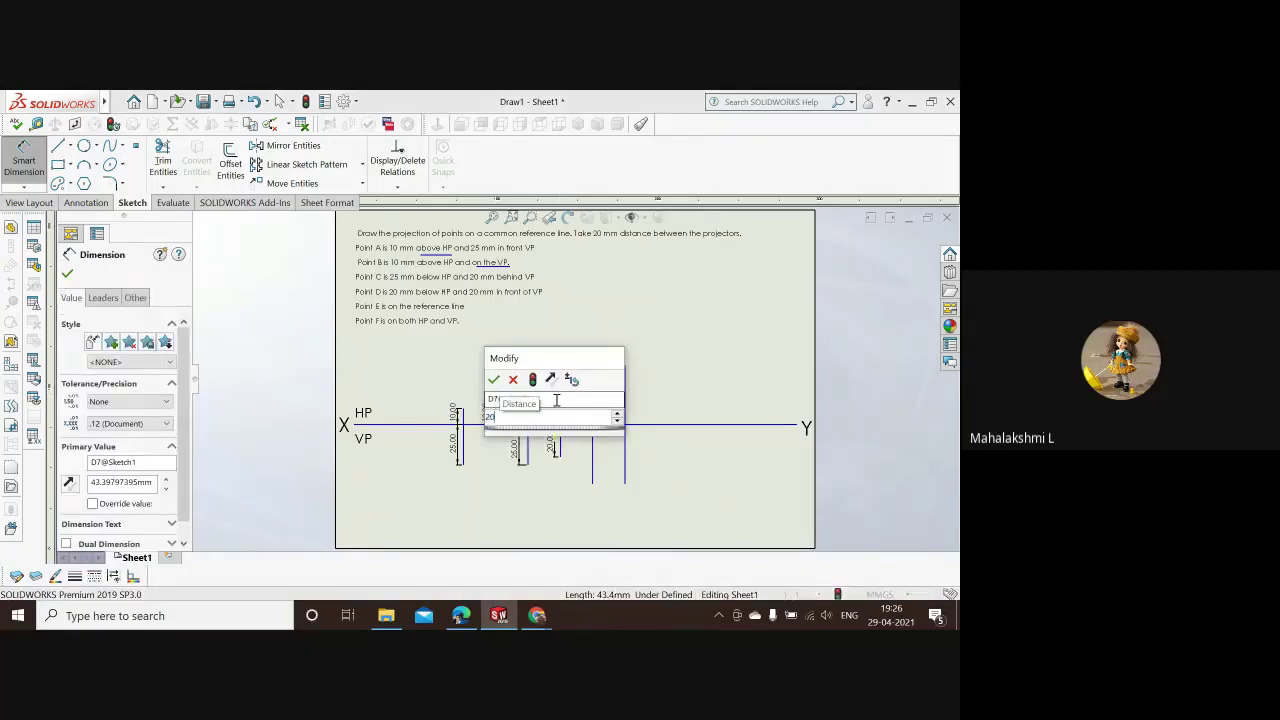
key(Return)
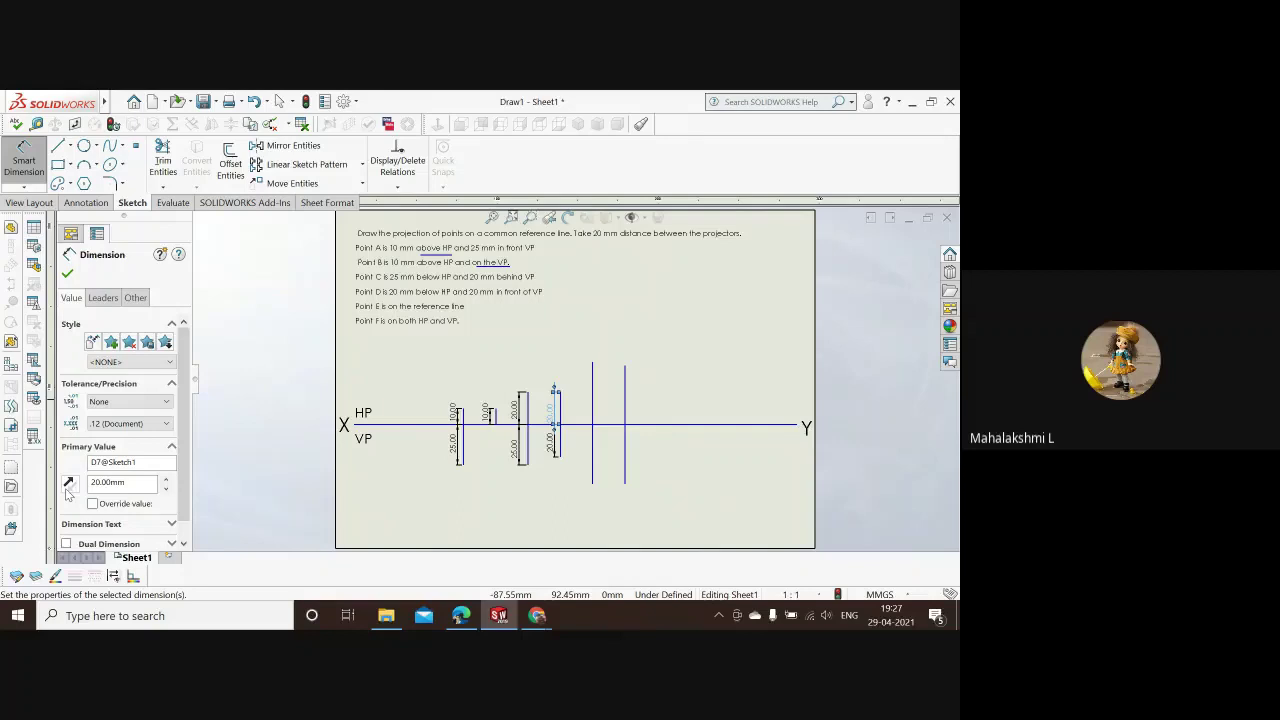
Step: Flip the 20 mm dimension's direction and undo an accidental shift of D's projector
click(68, 484)
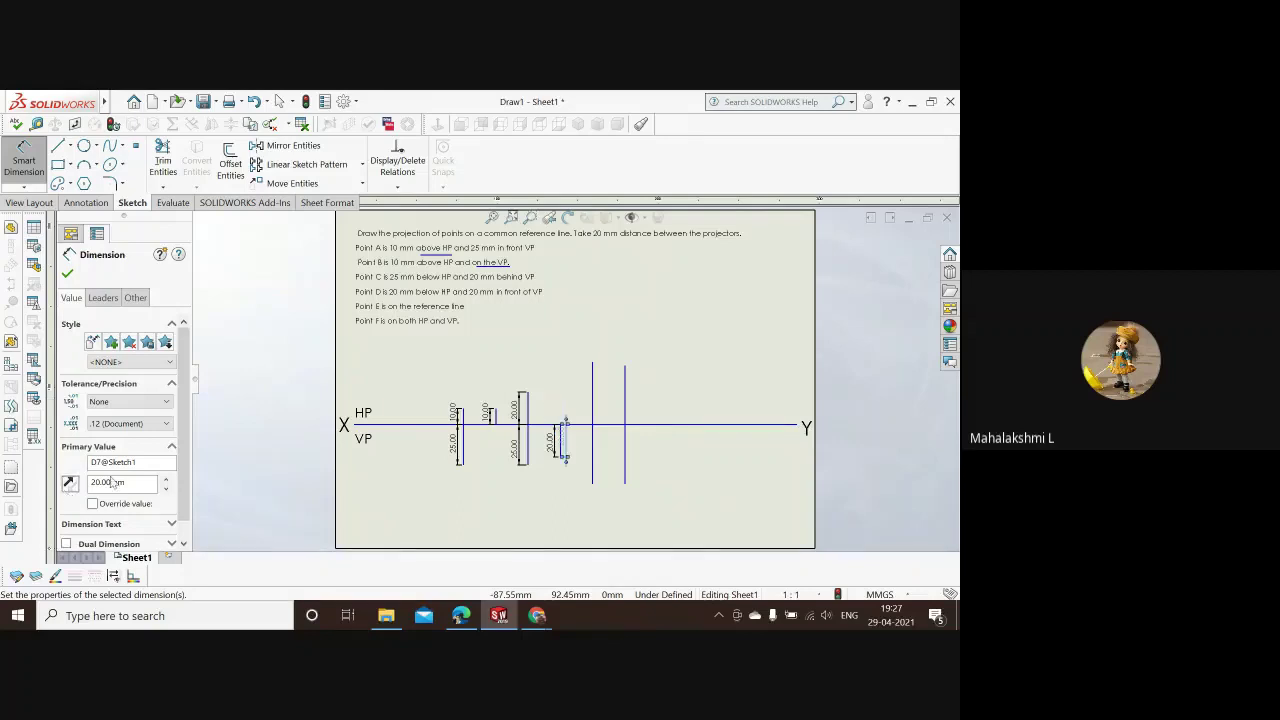
key(Return)
click(540, 445)
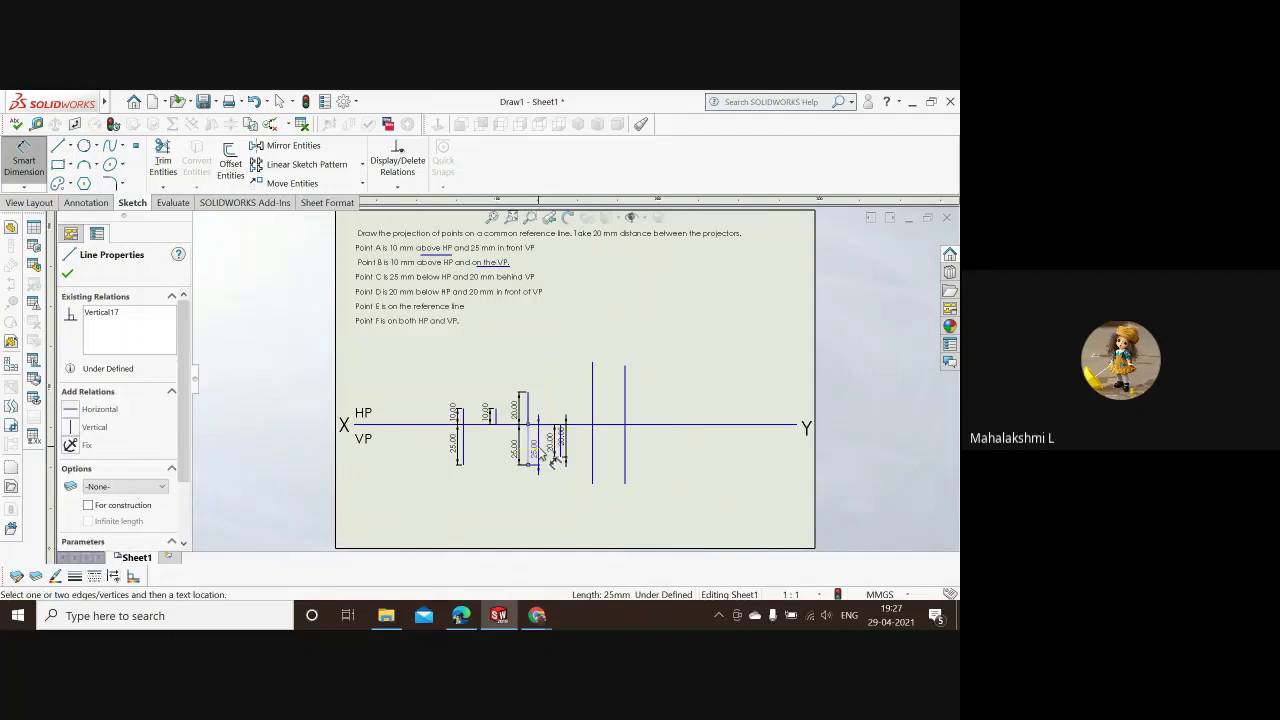
drag(546, 457, 539, 461)
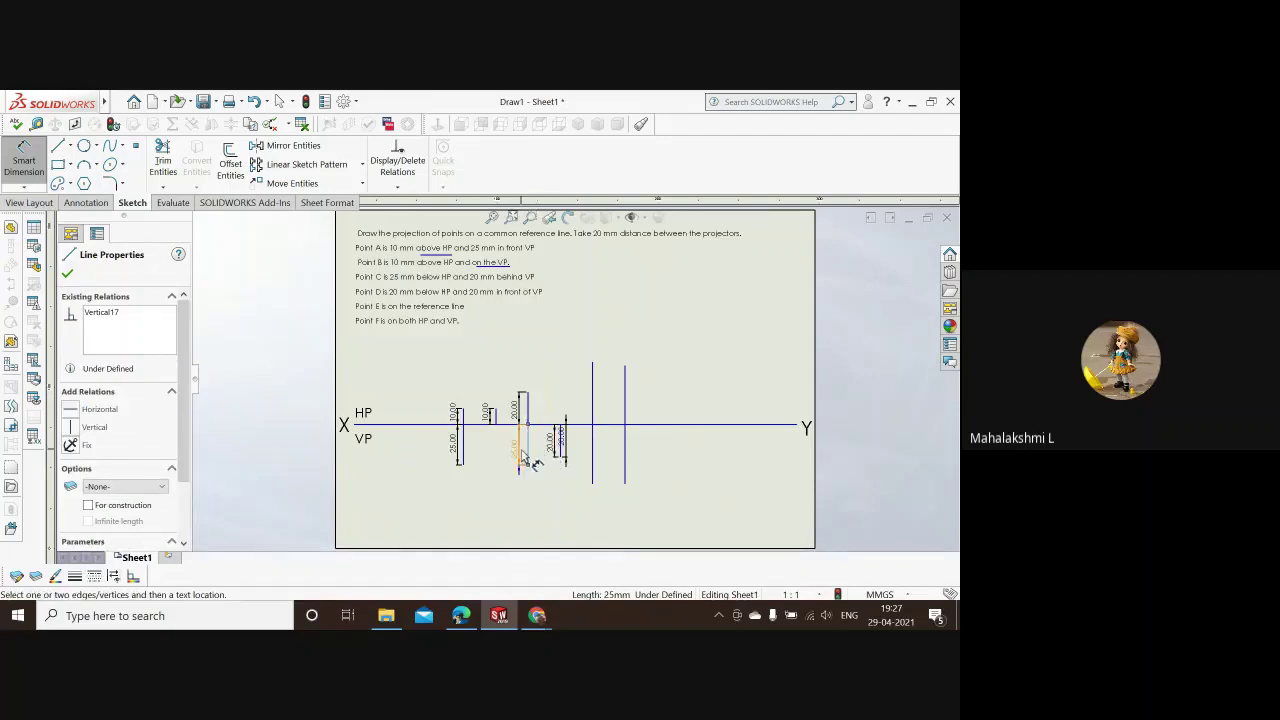
key(Escape)
key(d)
click(526, 455)
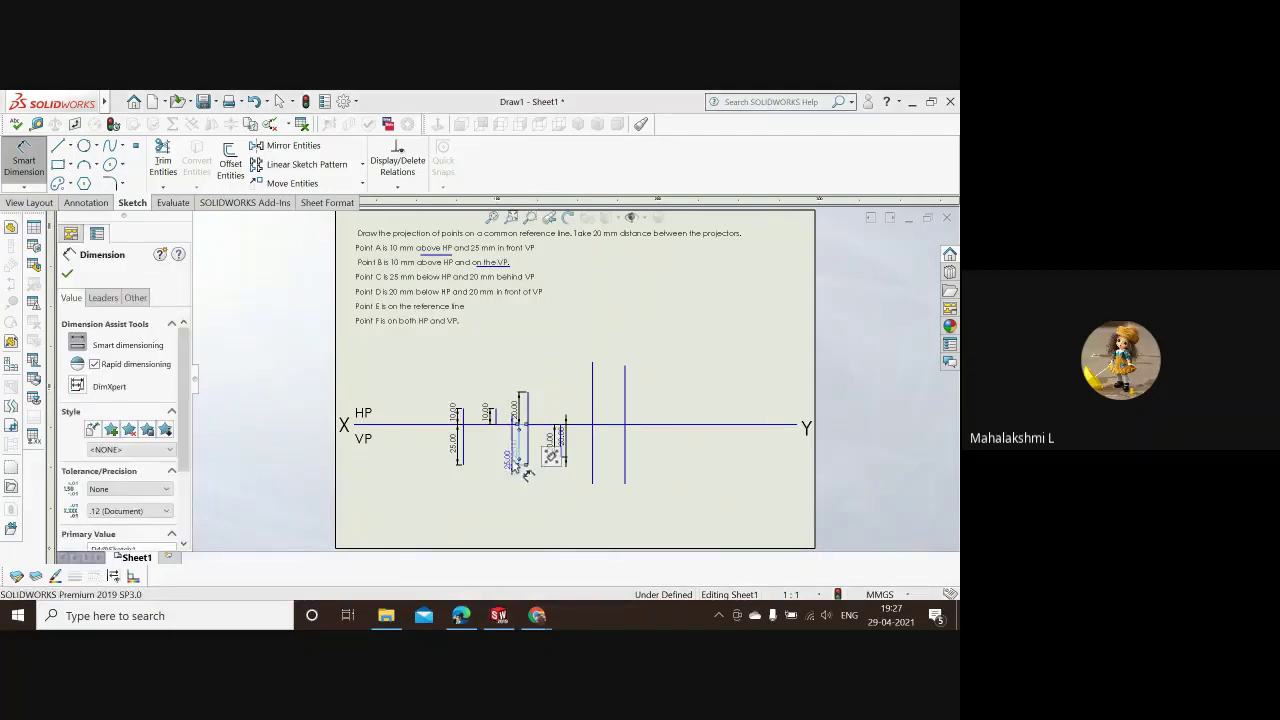
key(Escape)
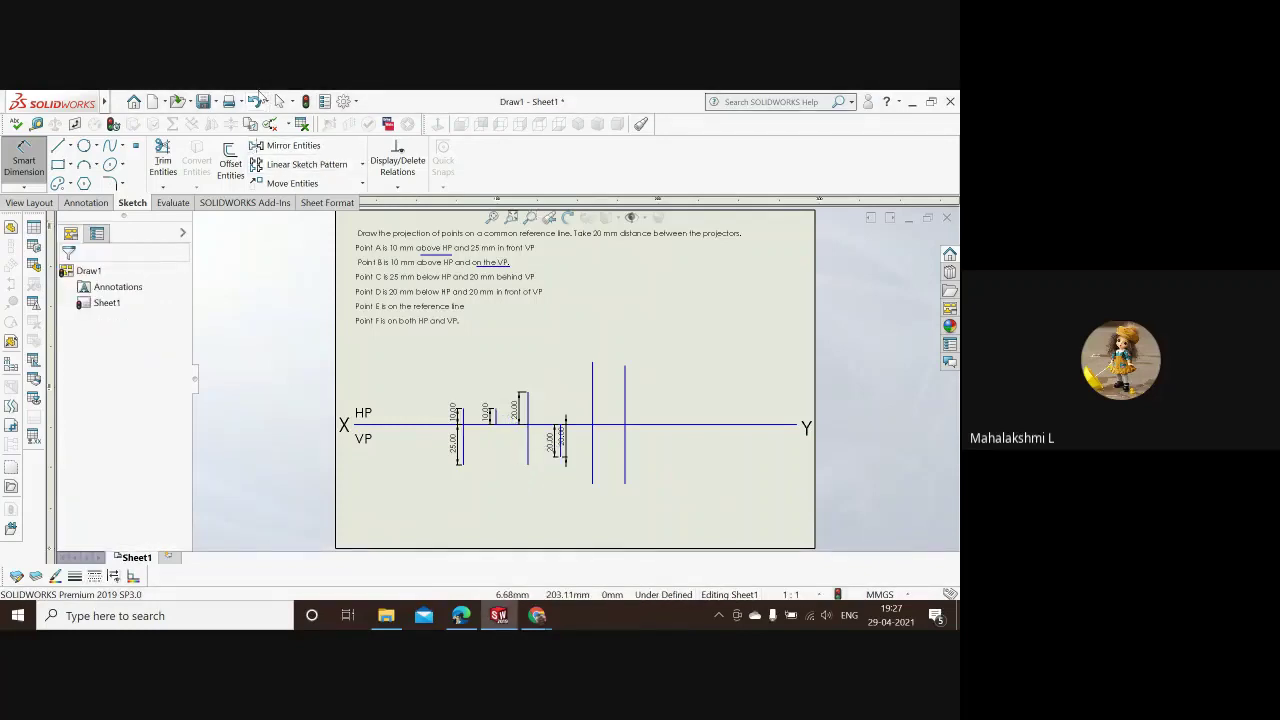
click(256, 102)
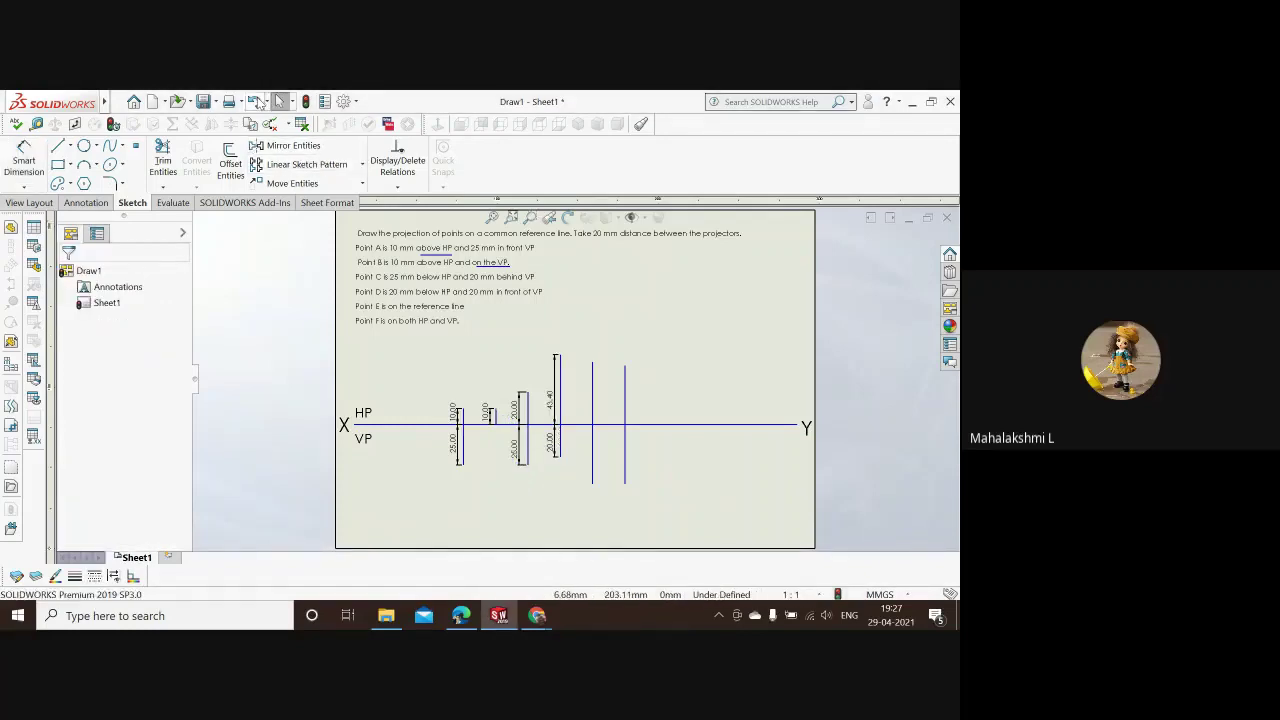
Step: Re-dimension D's upper projector part from 43.40 to 20 mm and move the dimension clear
click(555, 382)
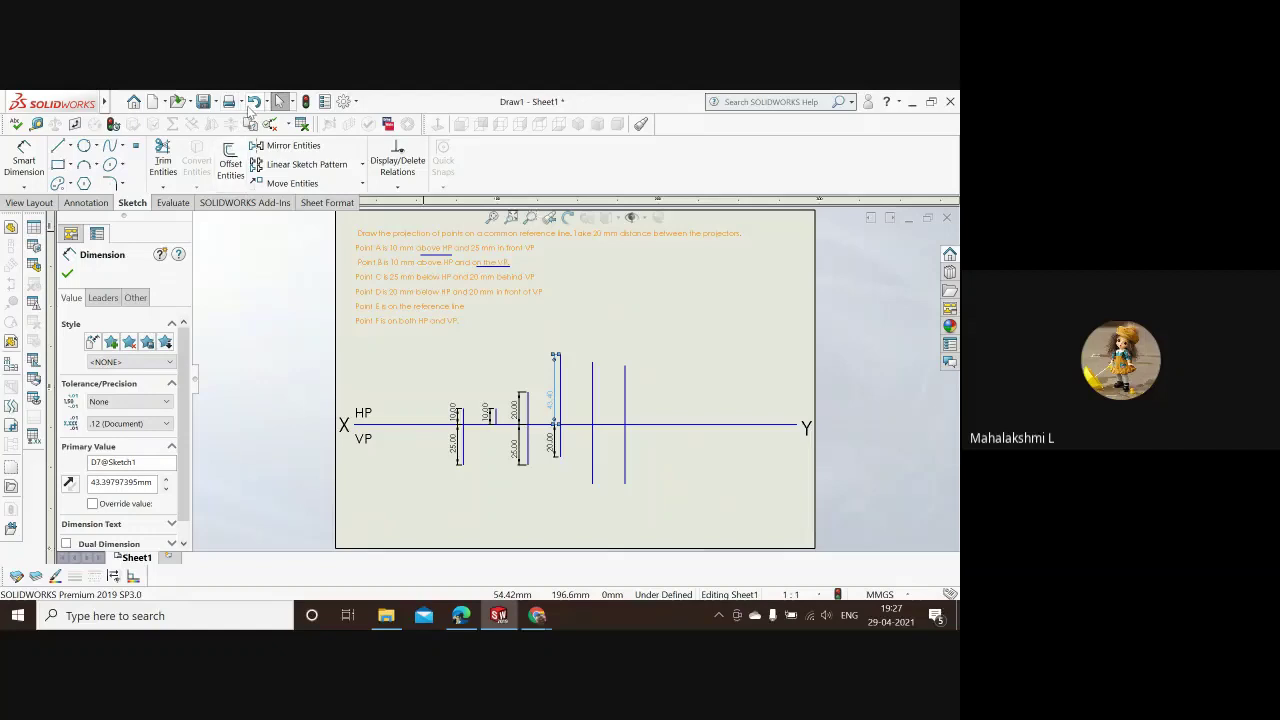
click(251, 108)
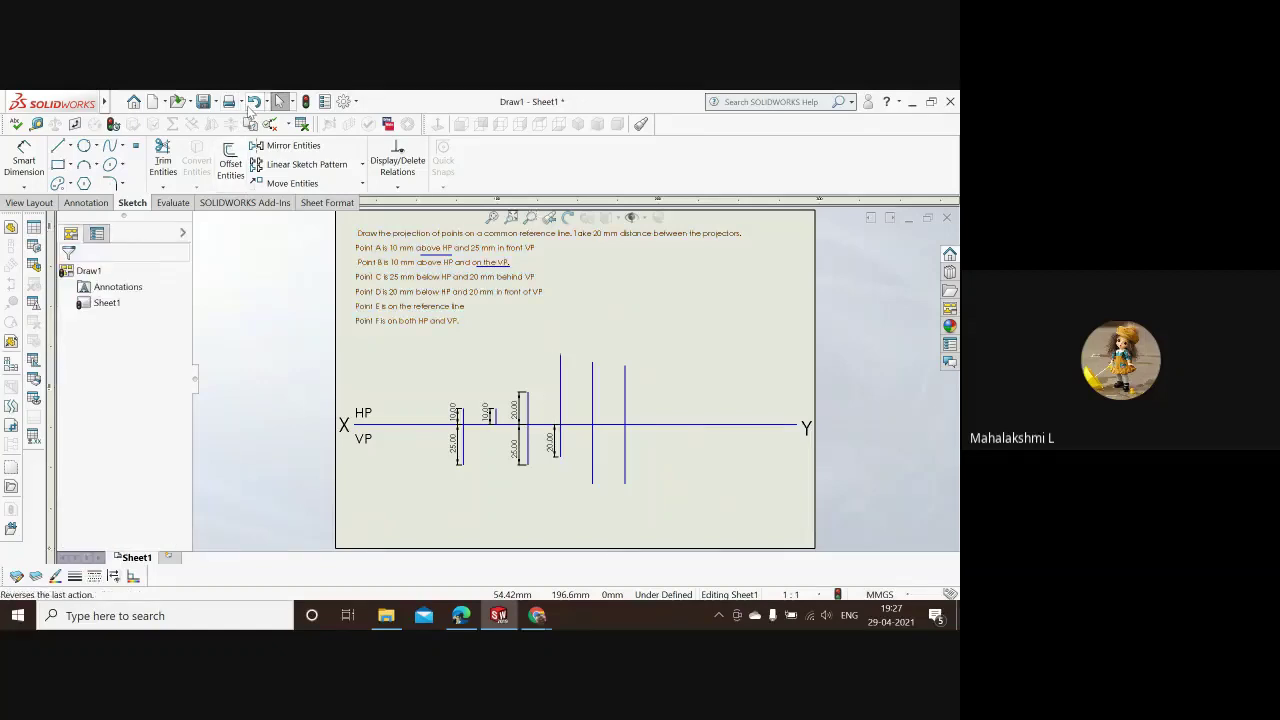
click(24, 160)
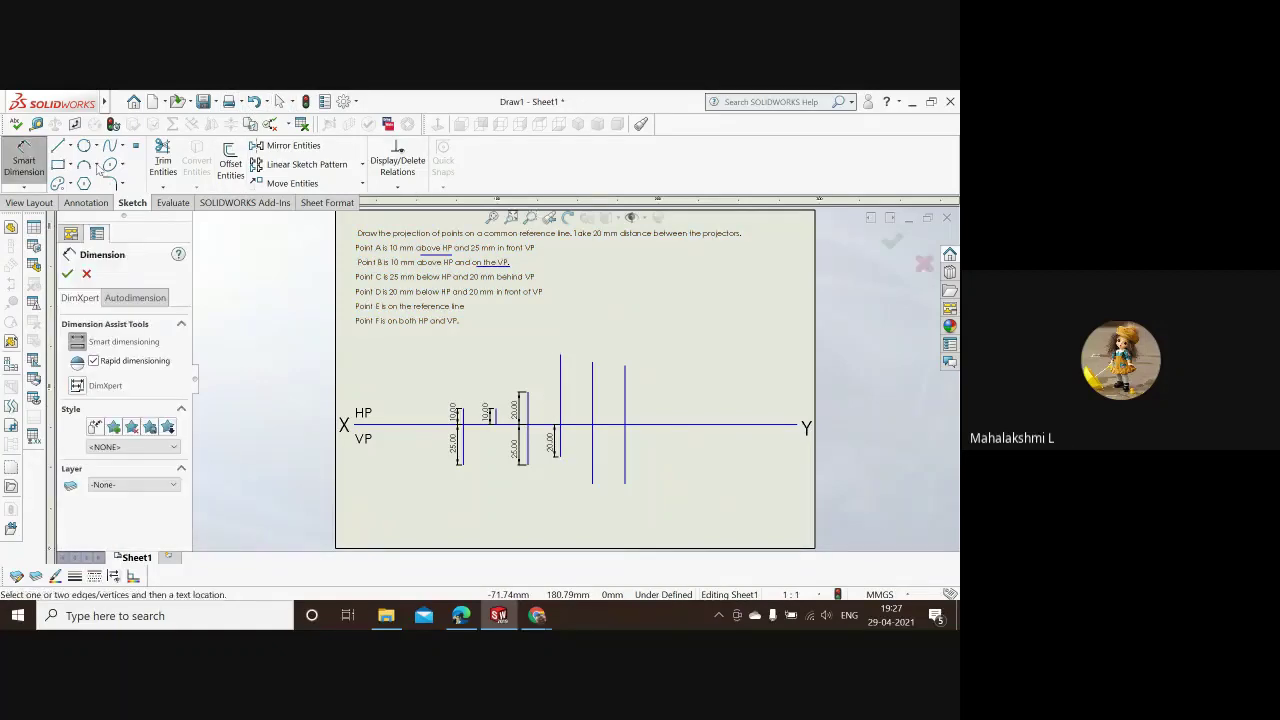
click(560, 400)
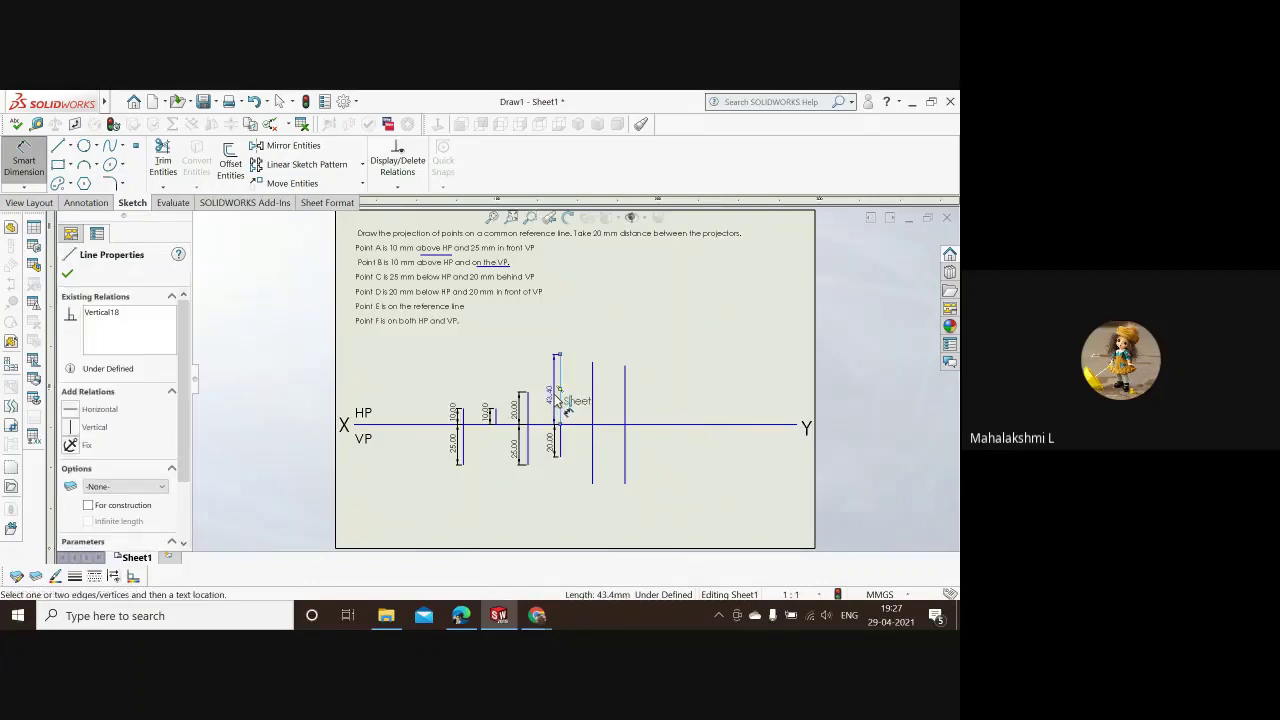
click(554, 395)
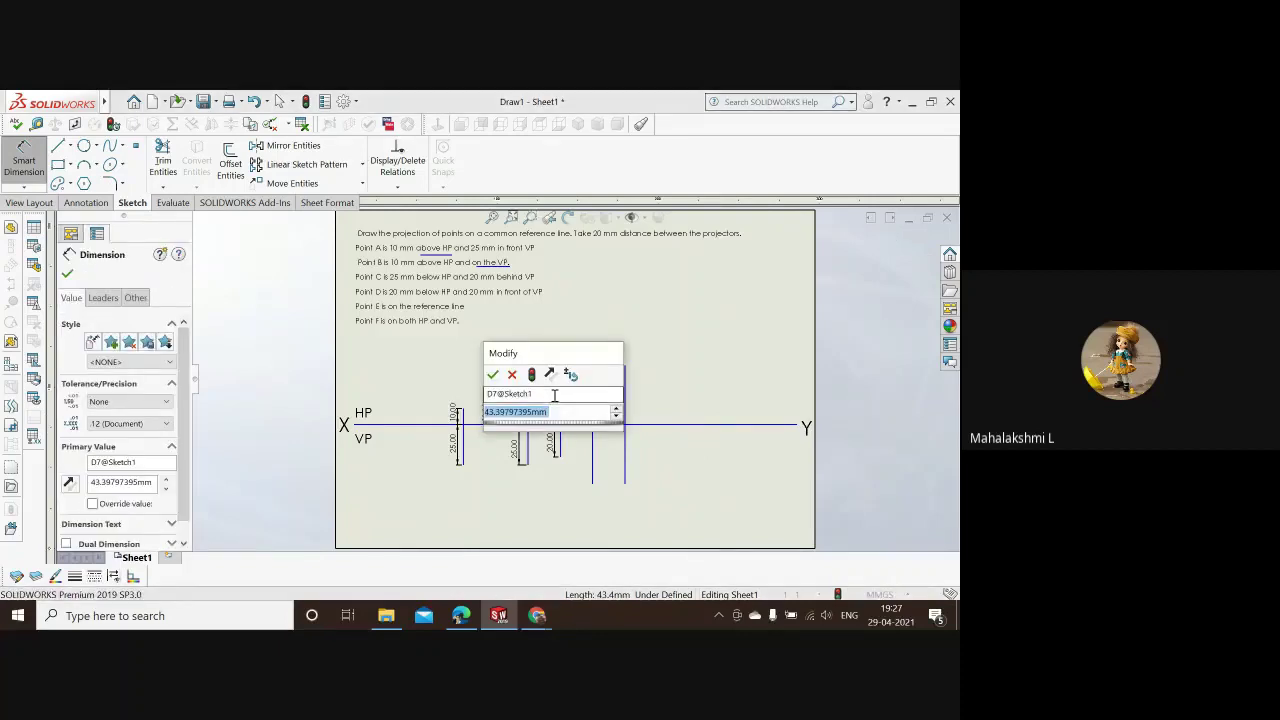
text(20)
key(Return)
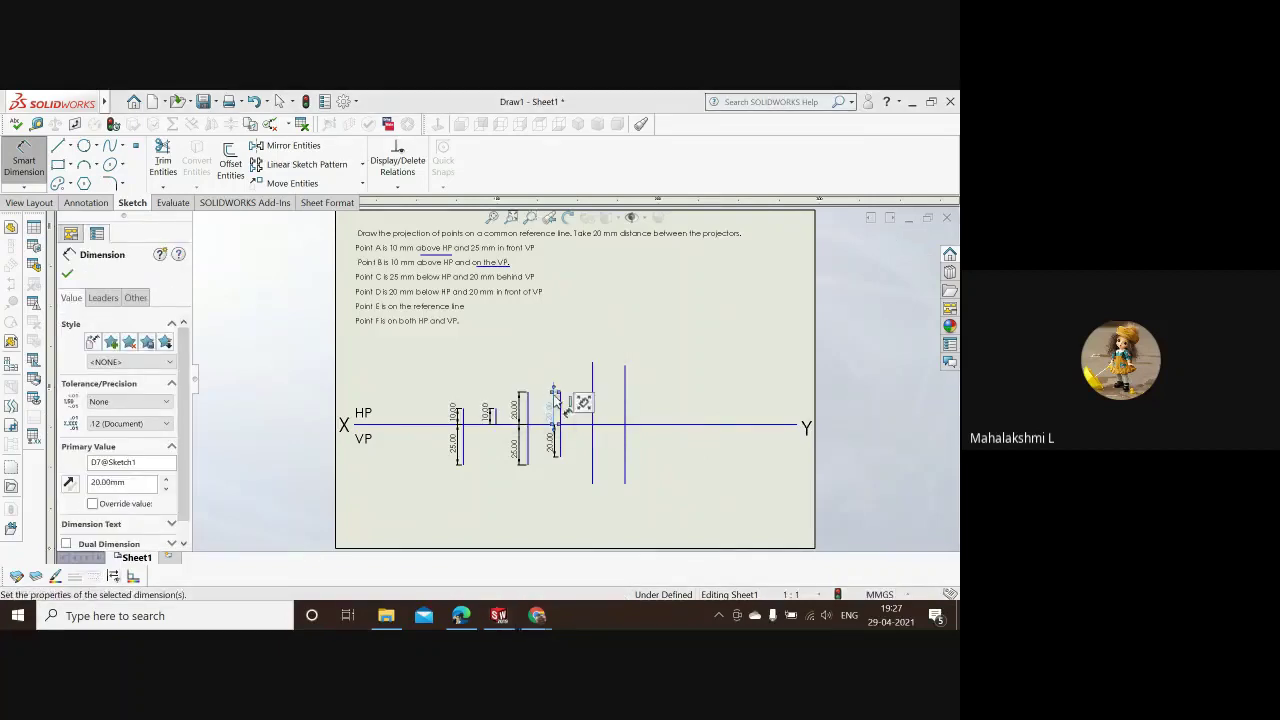
mouse_move(555, 405)
mouse_down()
mouse_move(586, 491)
mouse_move(628, 485)
mouse_move(582, 462)
mouse_up()
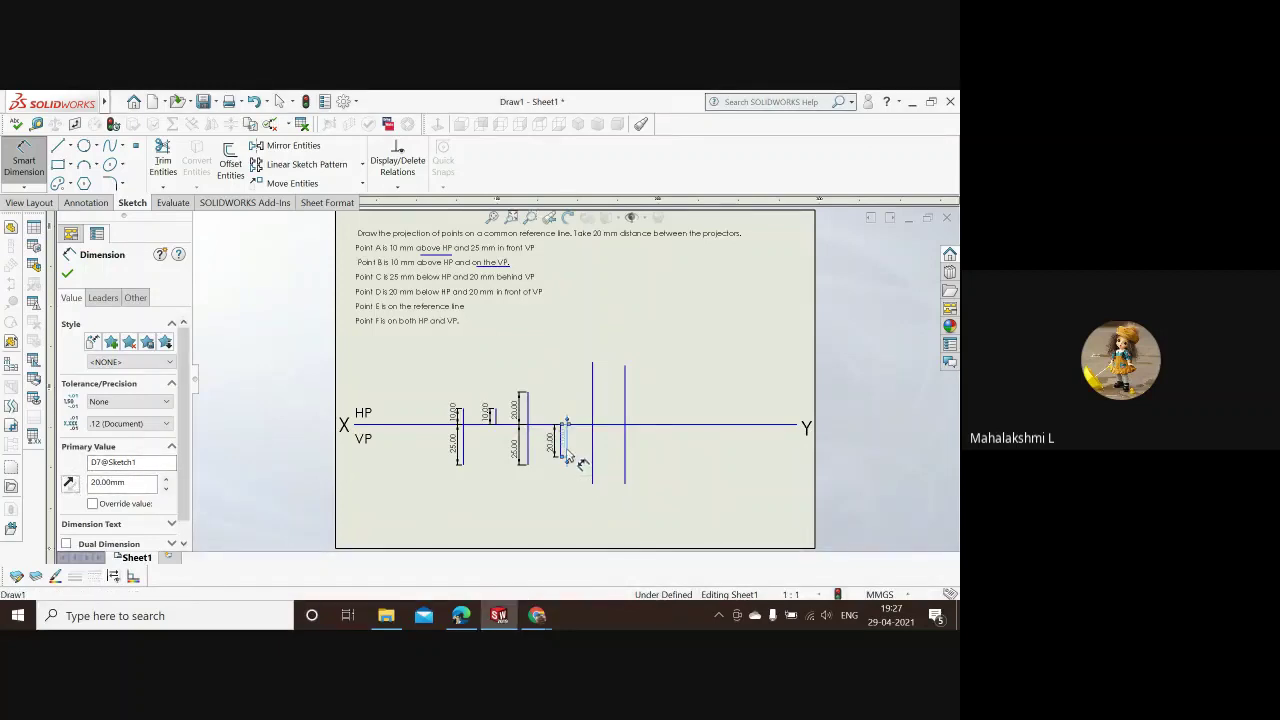
Step: Dimension point E's projector below XY, keeping its 36.89 mm length
click(570, 460)
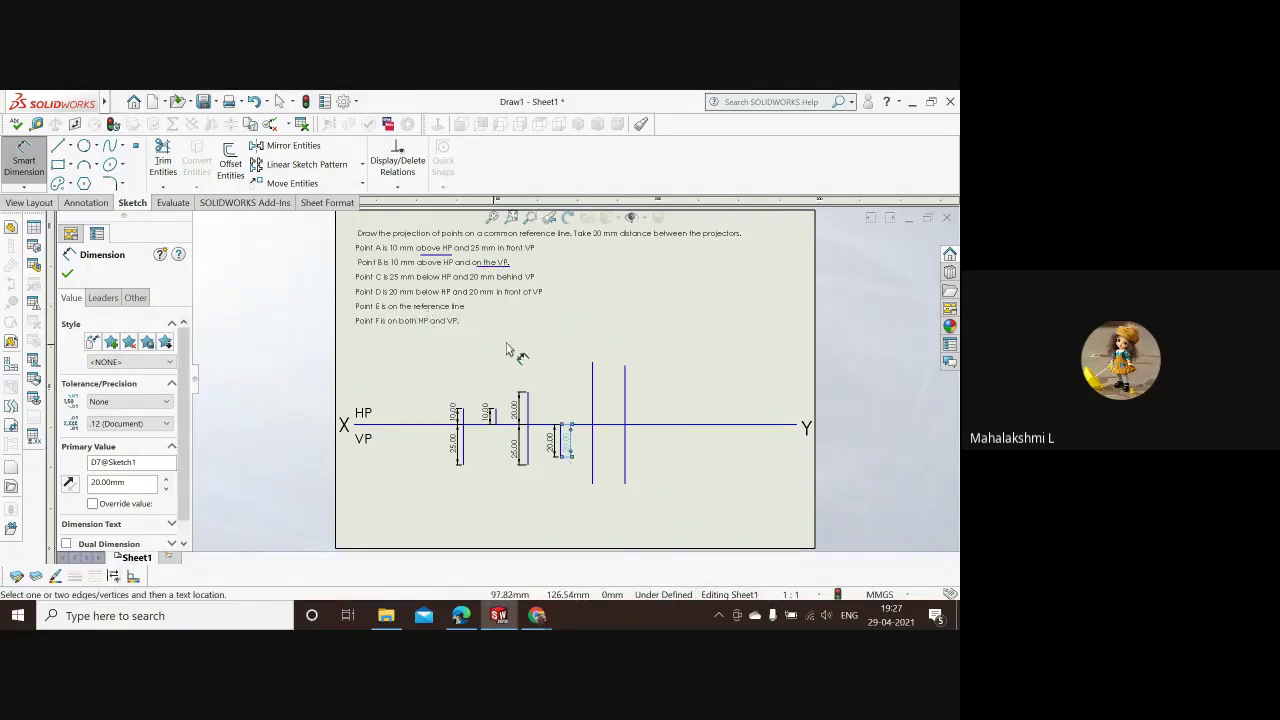
click(593, 392)
key(Escape)
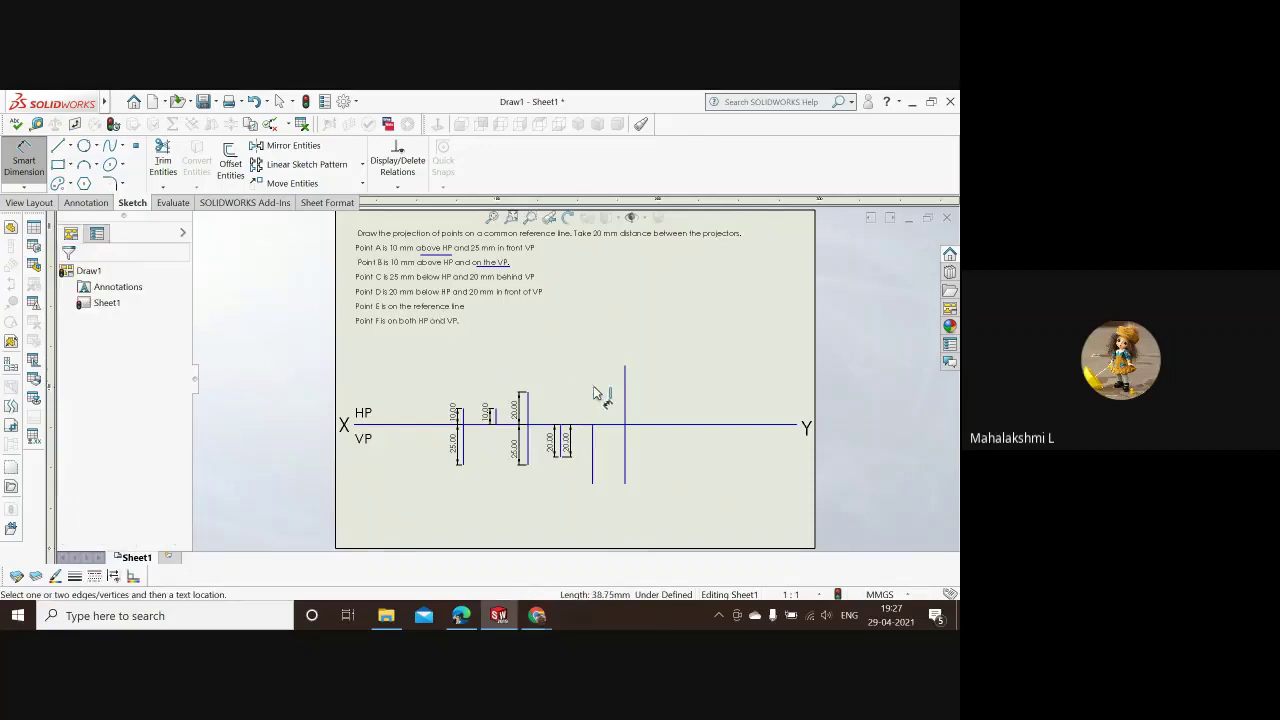
click(594, 450)
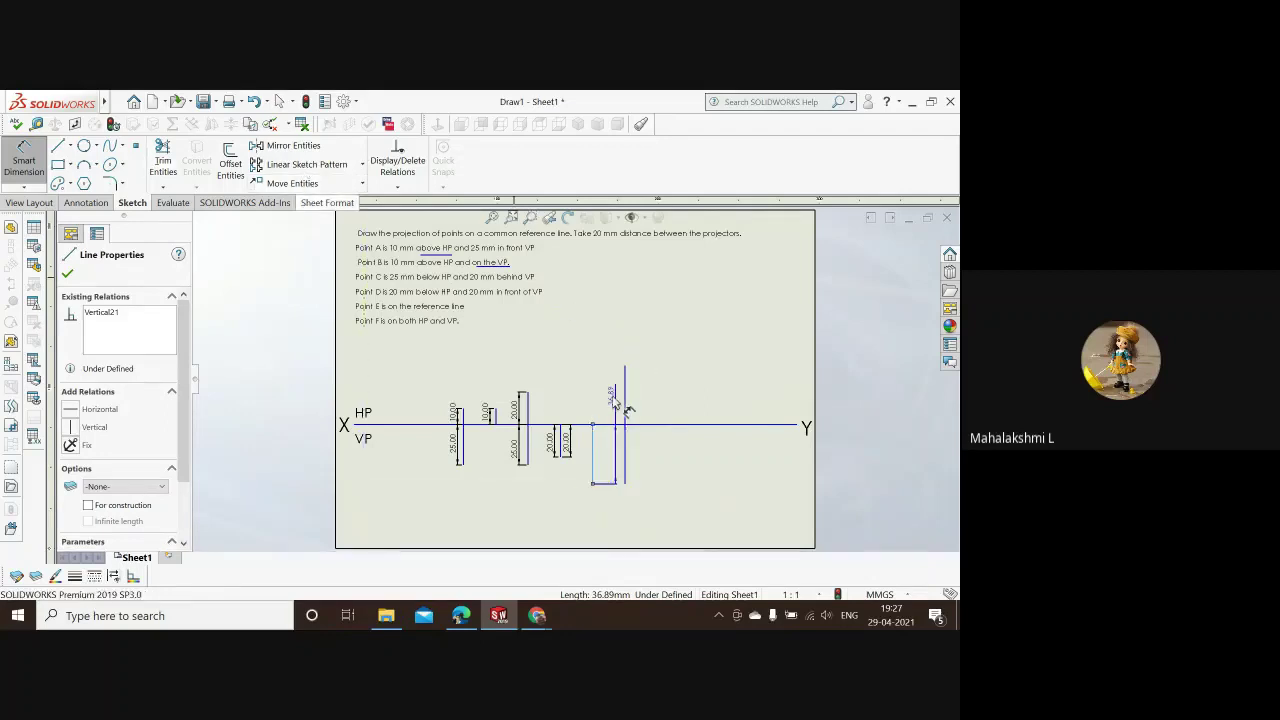
click(603, 437)
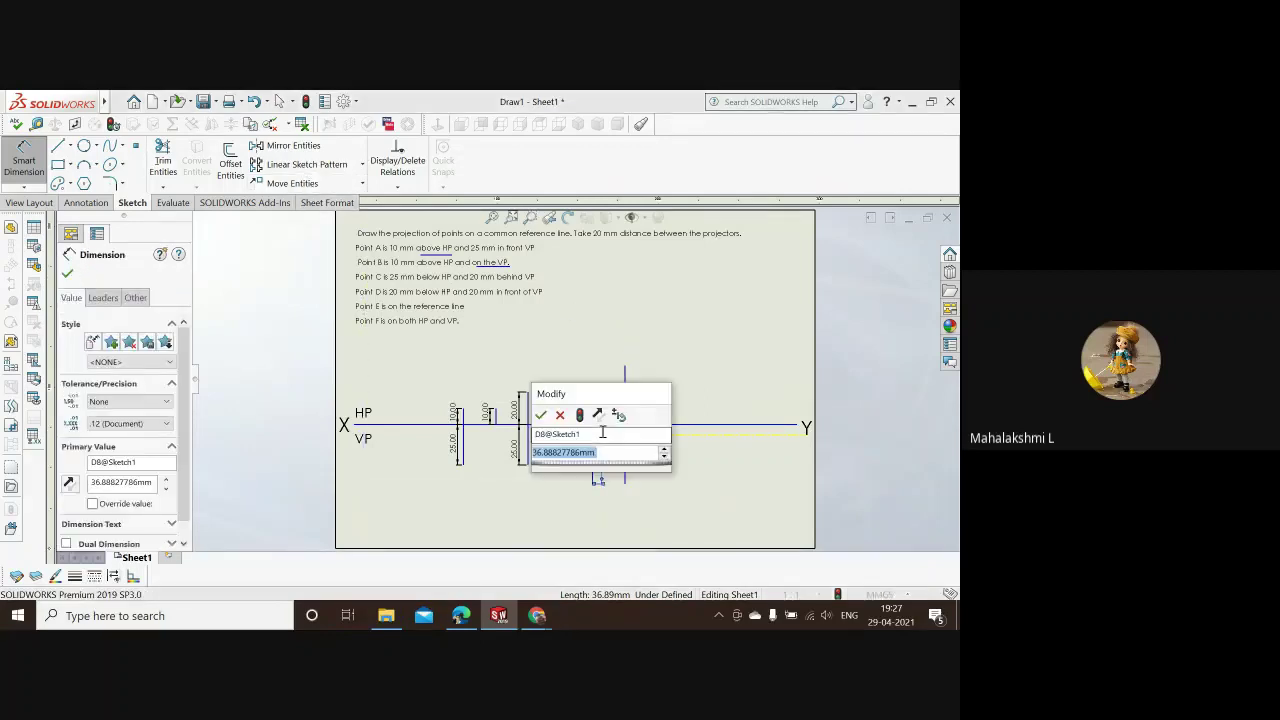
click(560, 415)
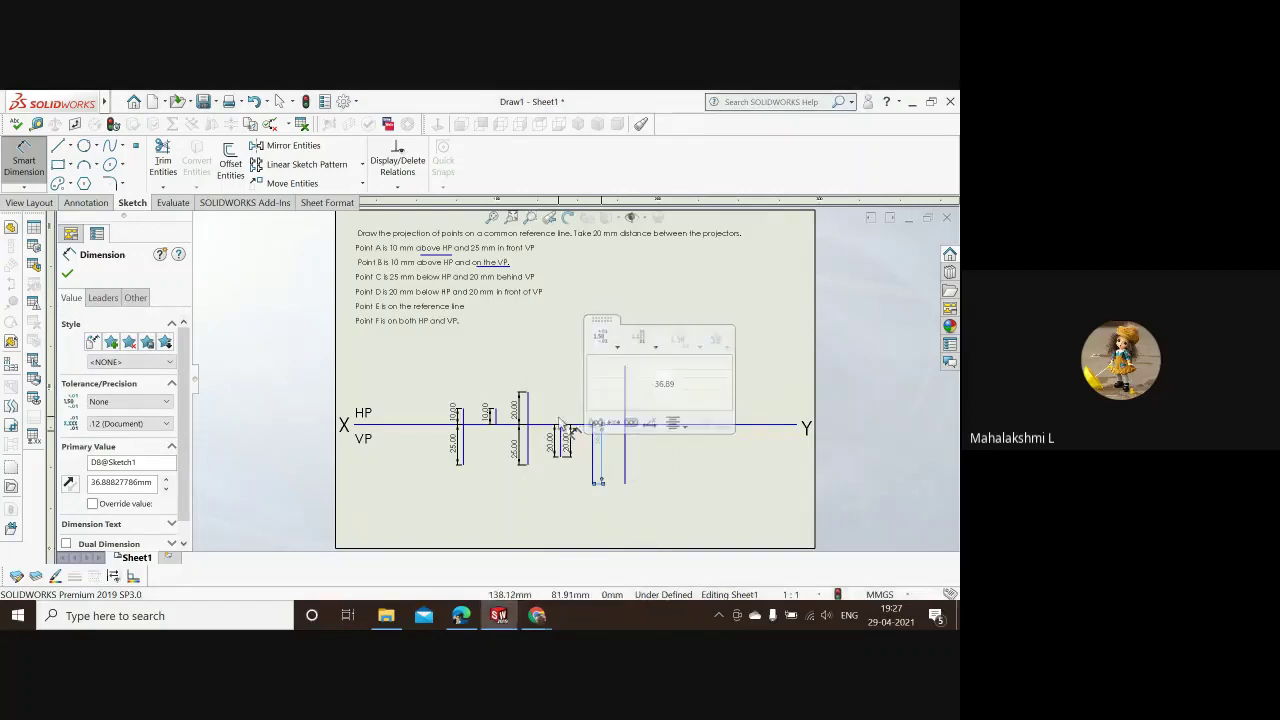
click(136, 145)
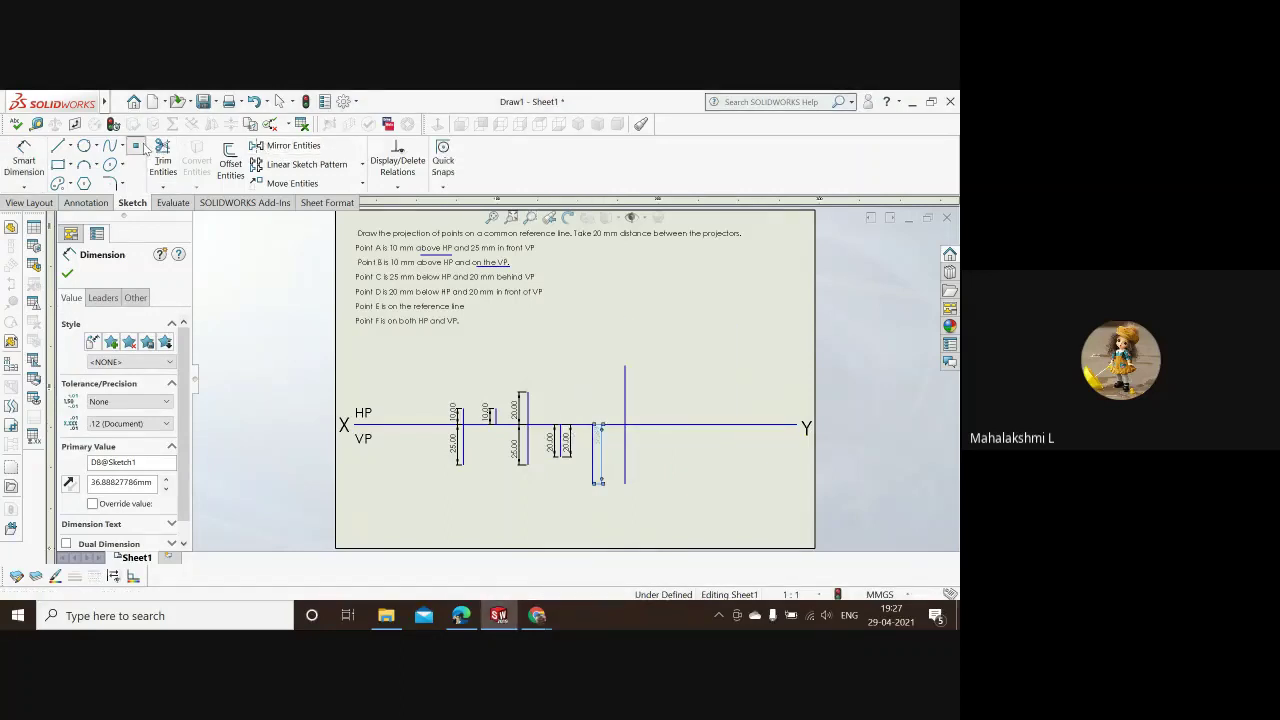
Step: Place sketch points on the projector ends and XY crossings, including D's and E's projectors
click(619, 440)
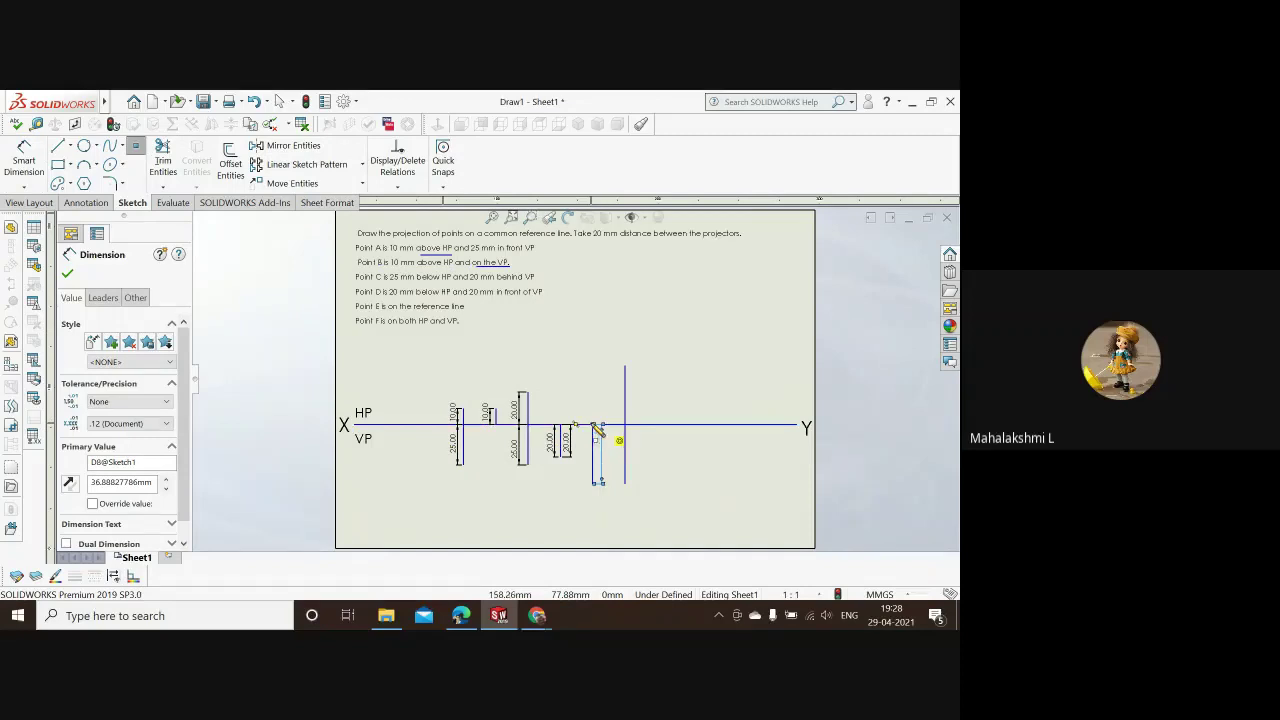
click(596, 428)
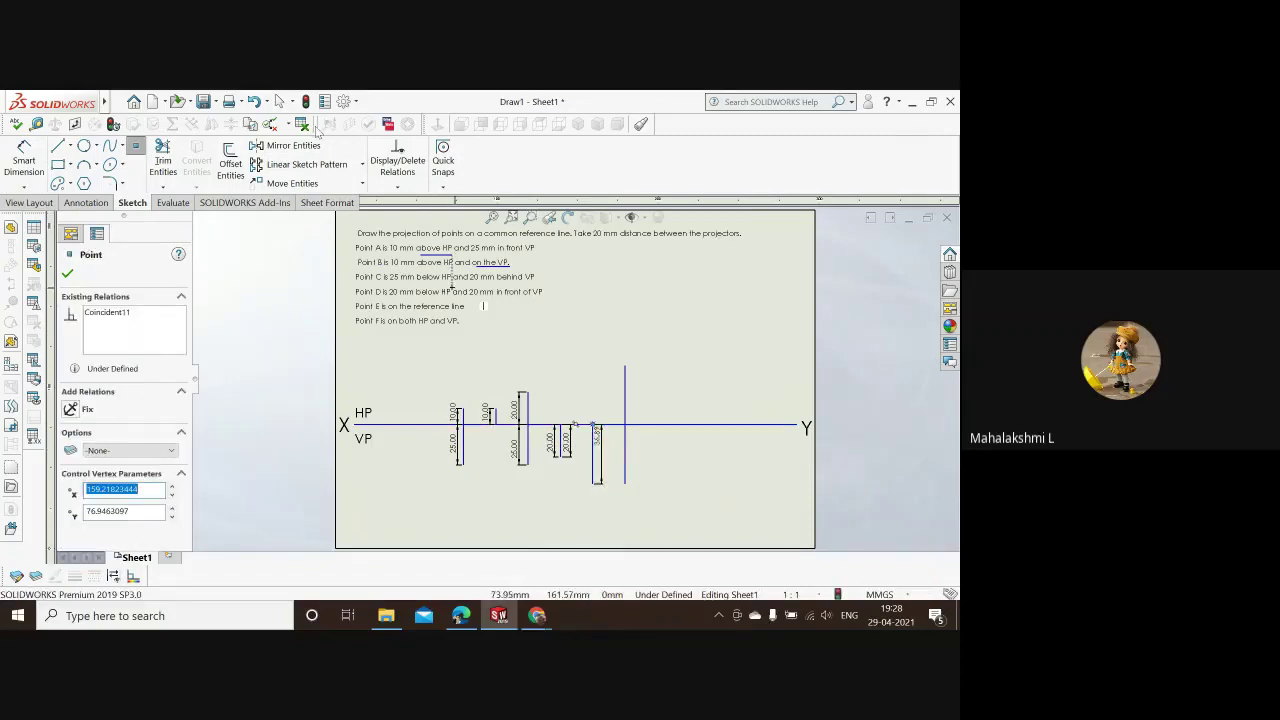
click(477, 424)
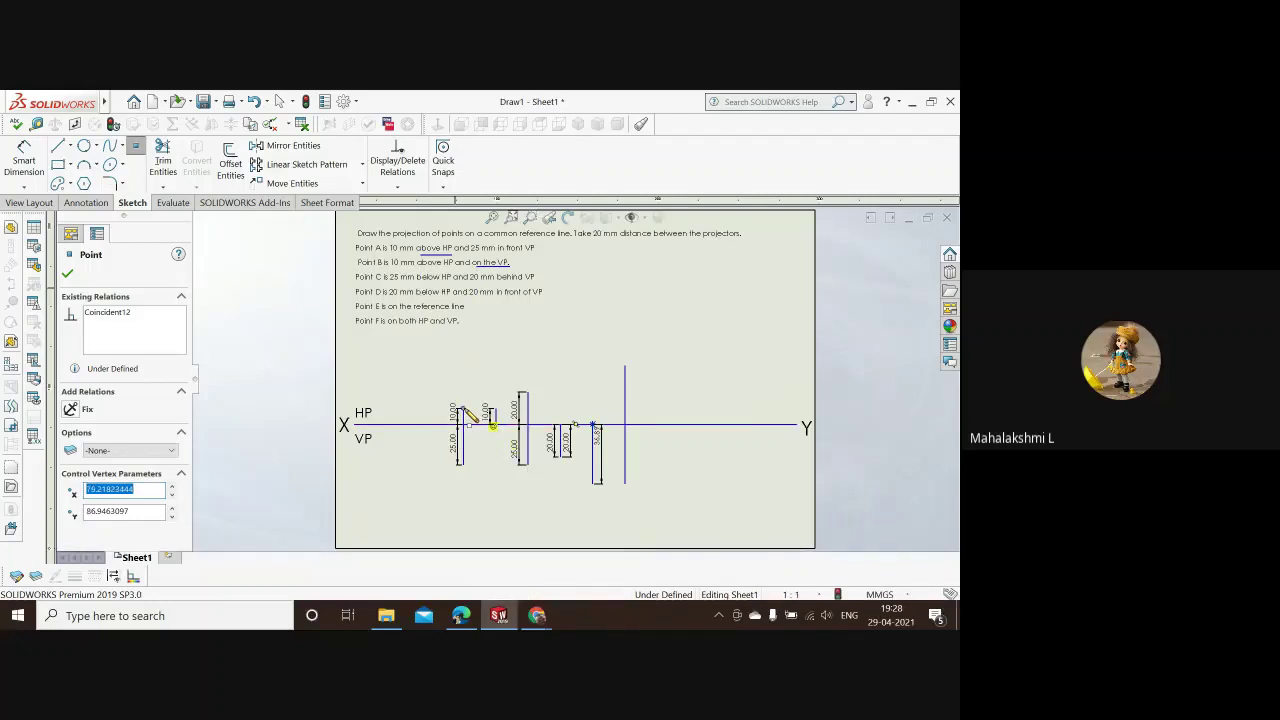
click(461, 464)
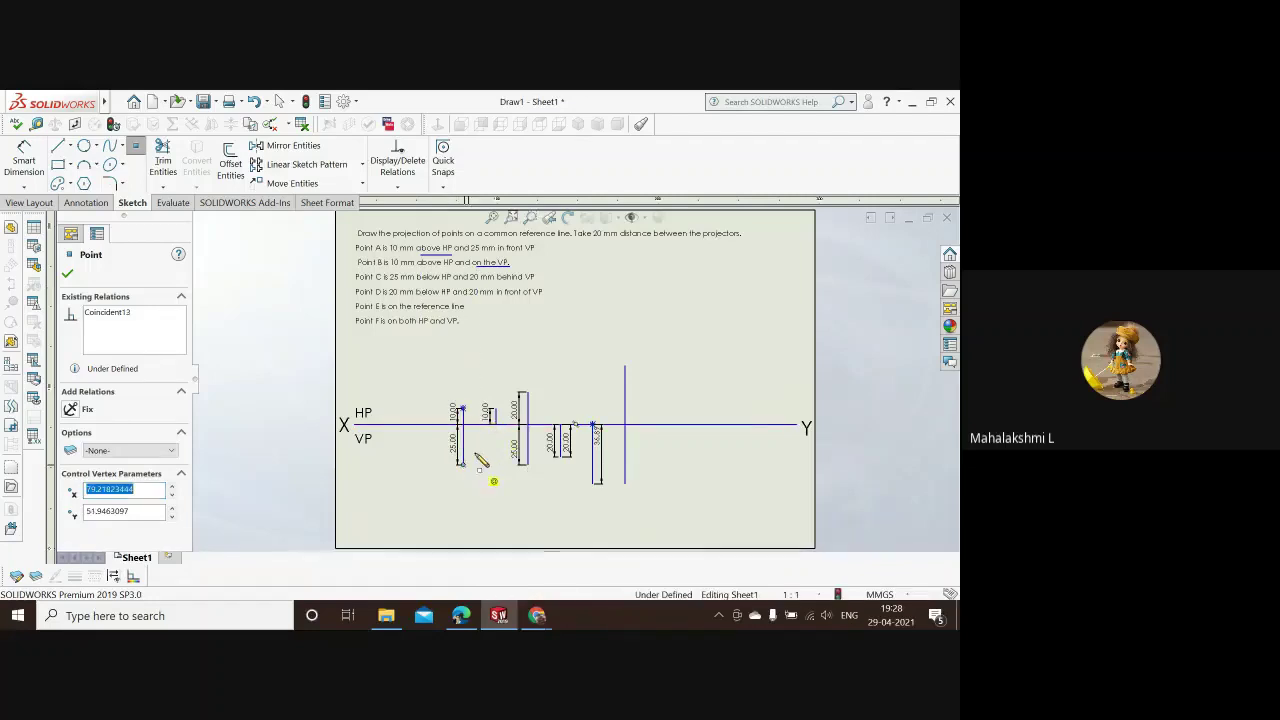
click(500, 428)
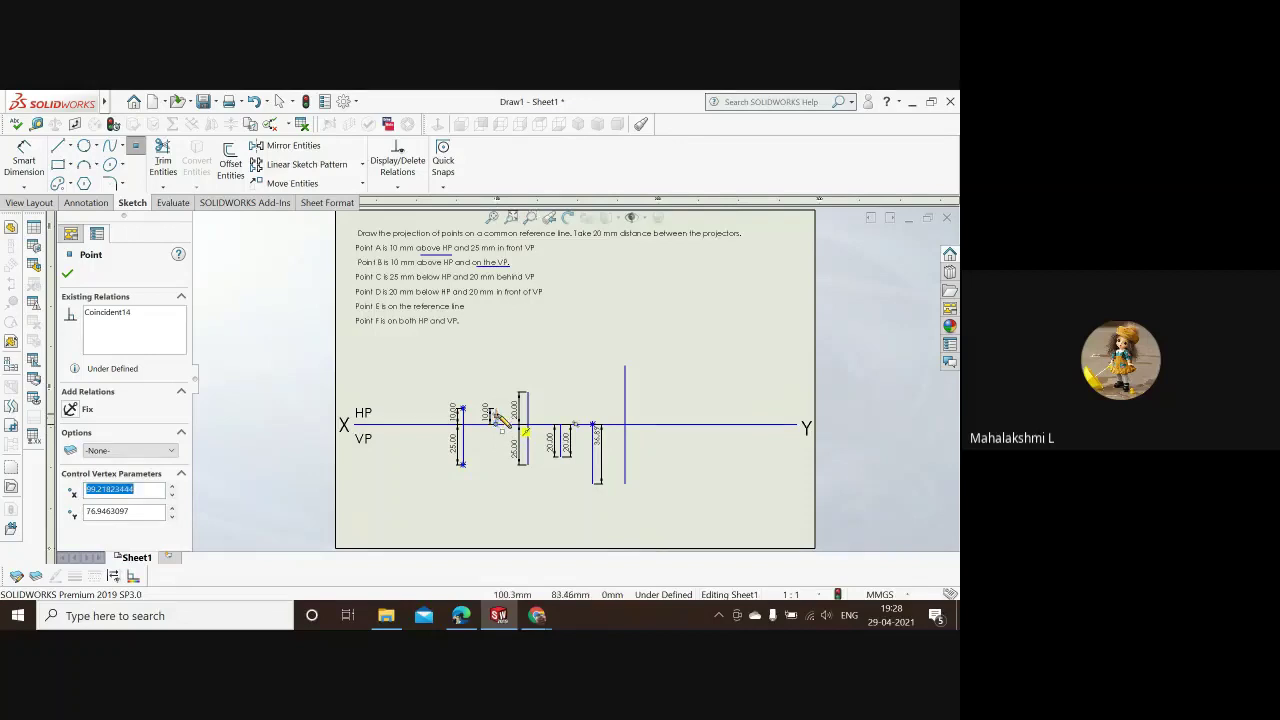
click(494, 414)
click(525, 400)
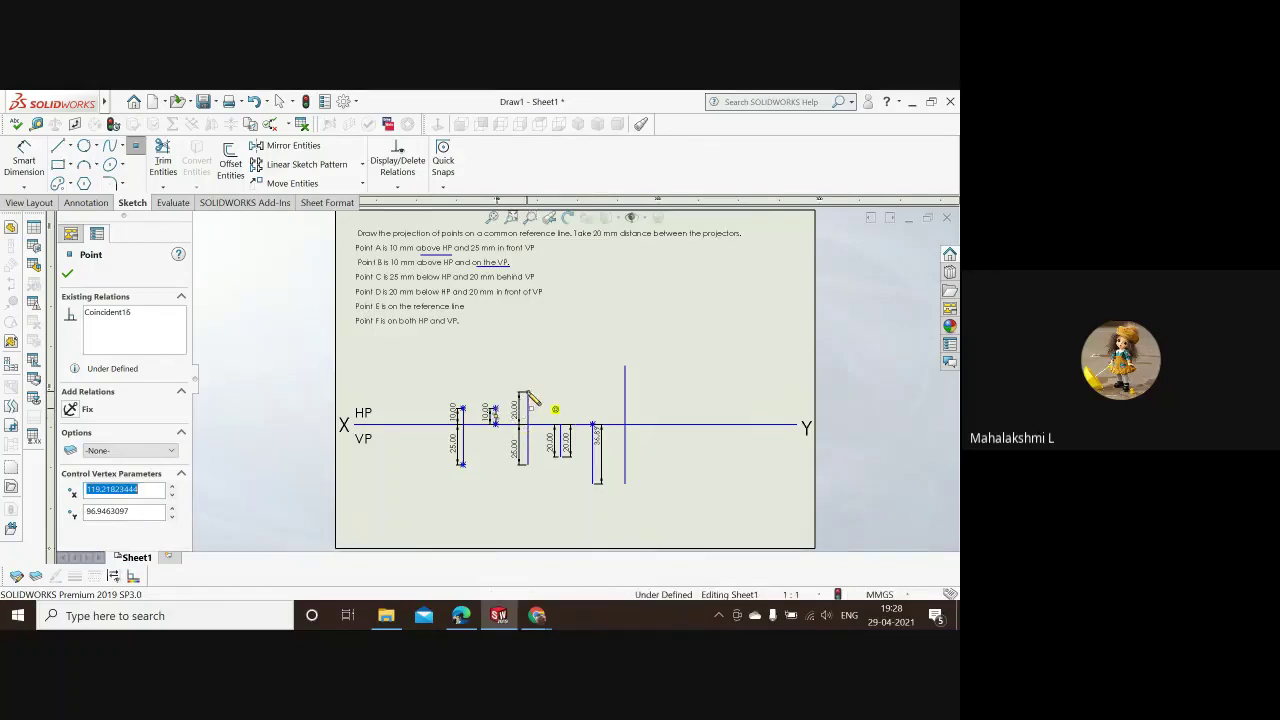
click(526, 464)
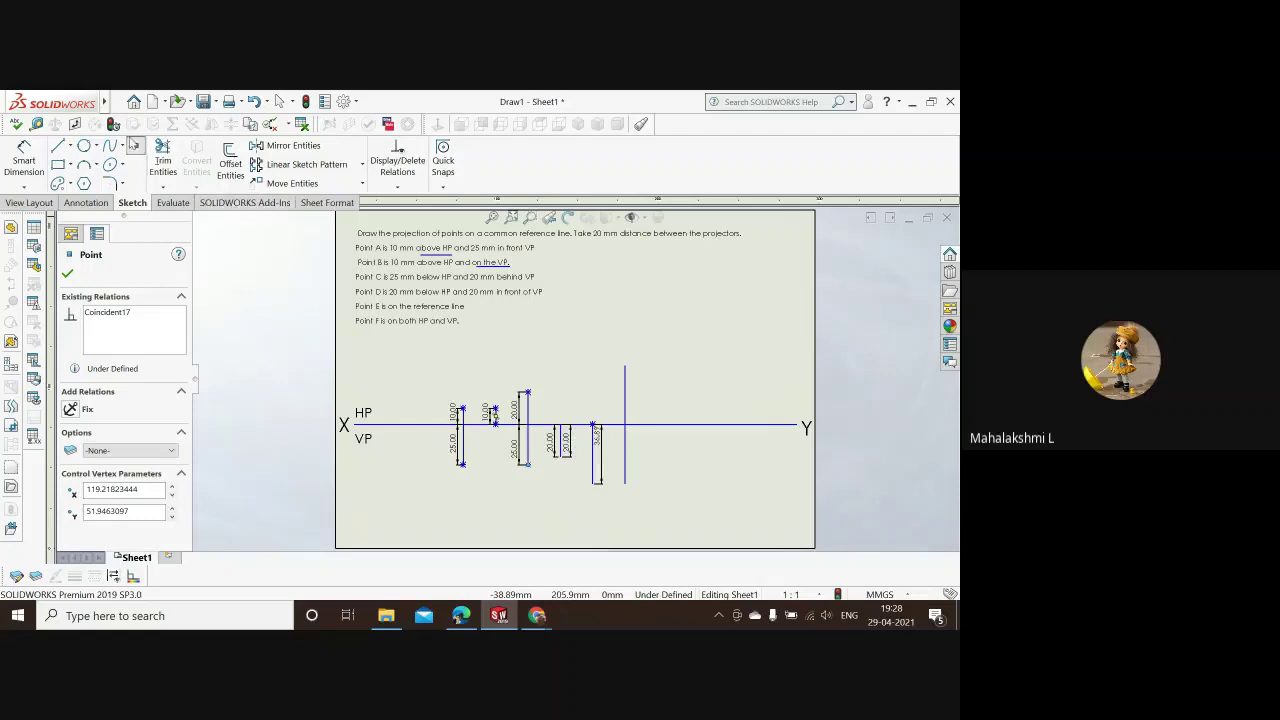
click(136, 146)
click(561, 455)
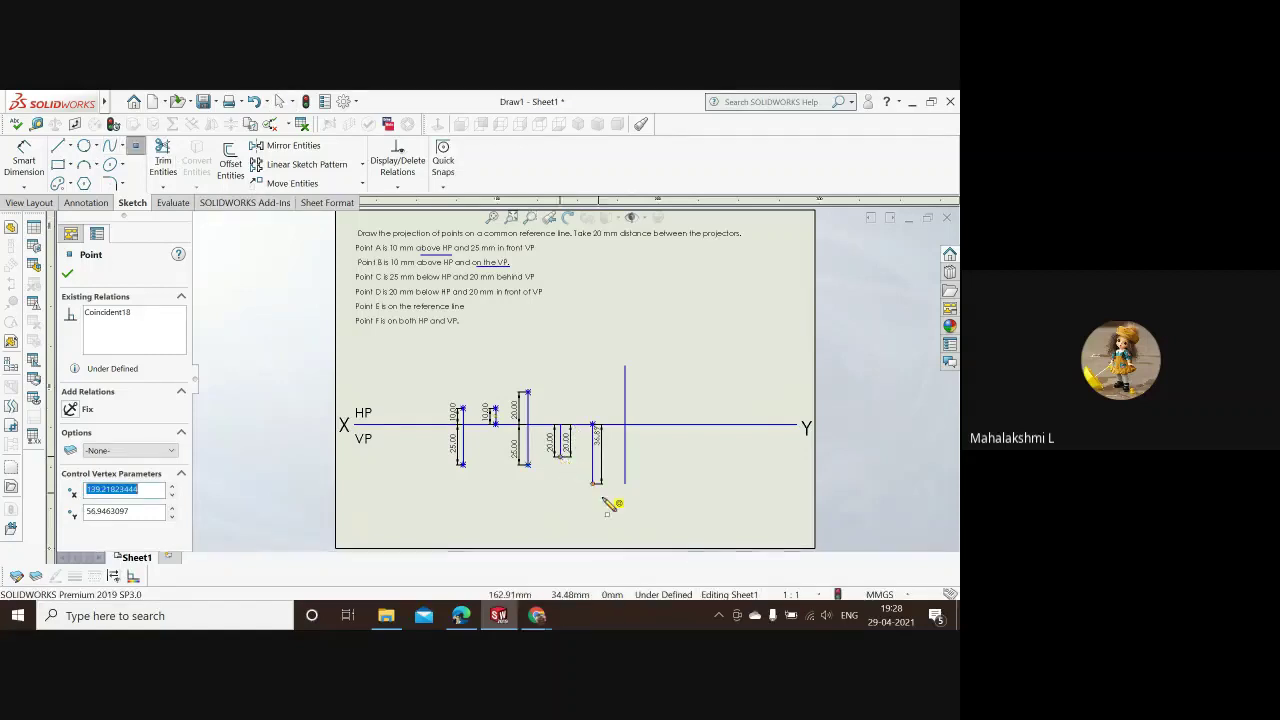
key(Escape)
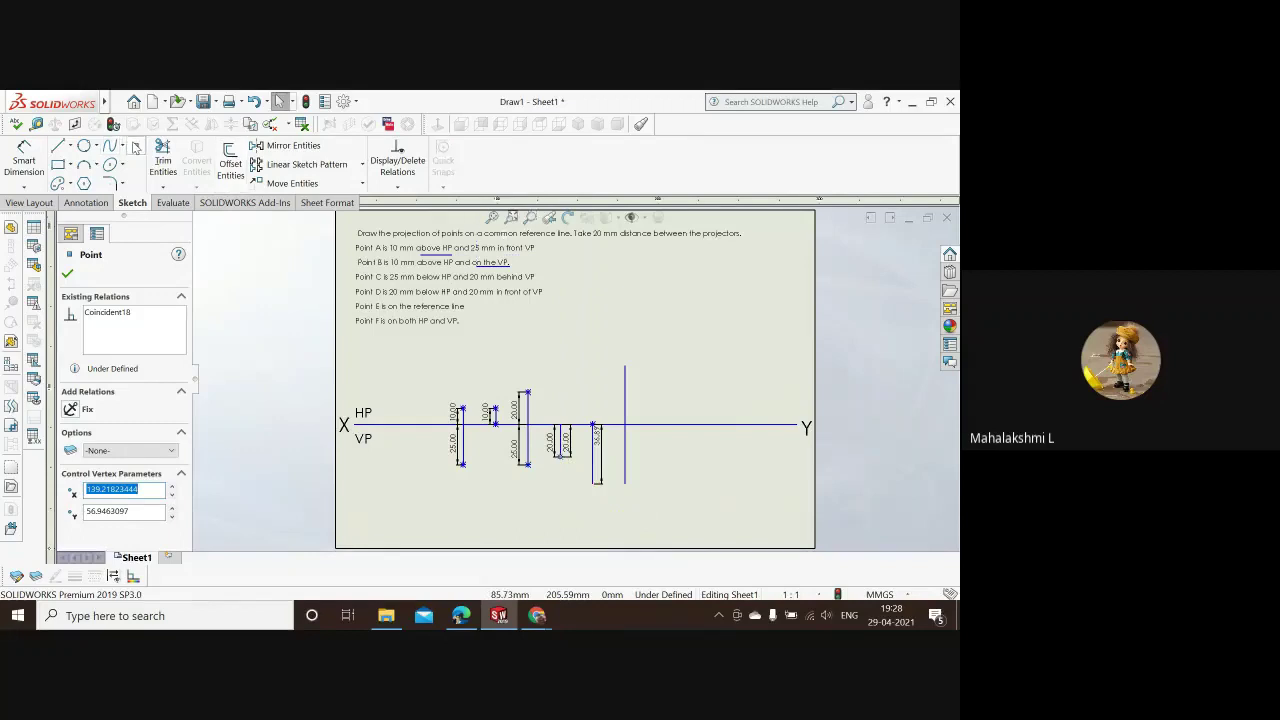
Step: Delete point E's projector line and its 36.89 dimension, leaving its point on XY
click(597, 462)
key(Delete)
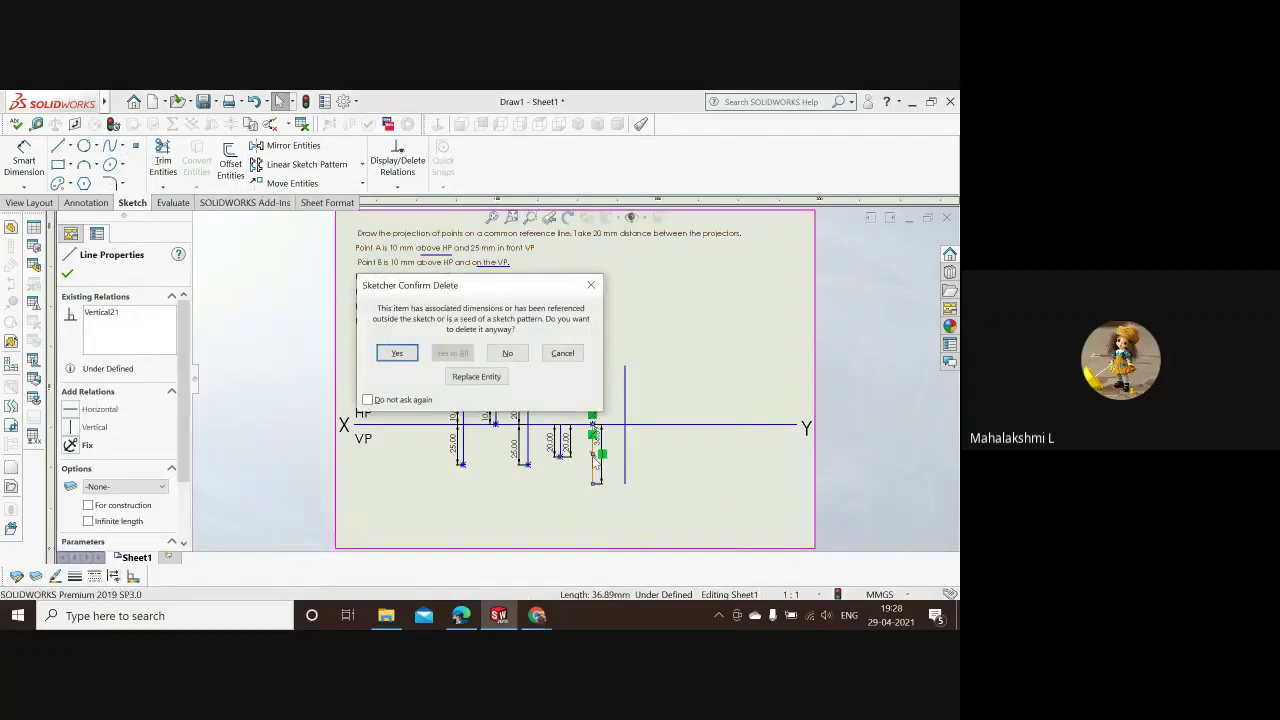
click(386, 354)
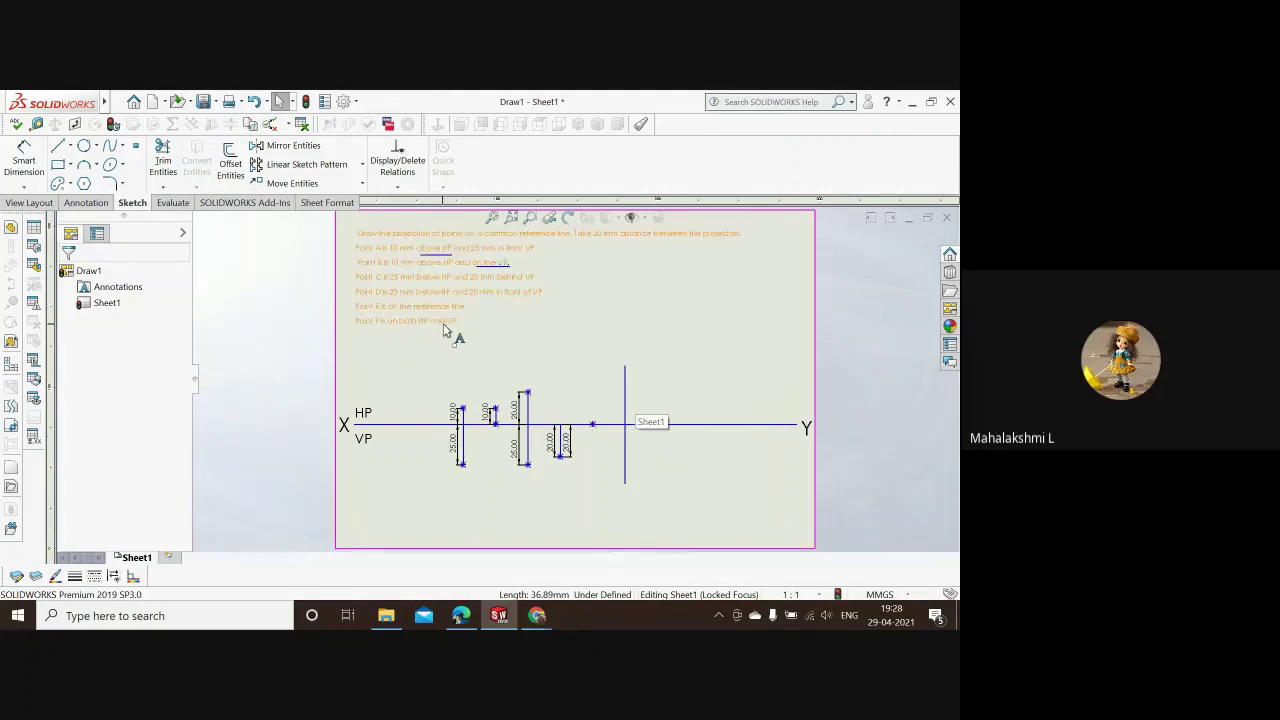
Step: Draw the horizontal plane as a parallelogram beside the problem text
click(57, 146)
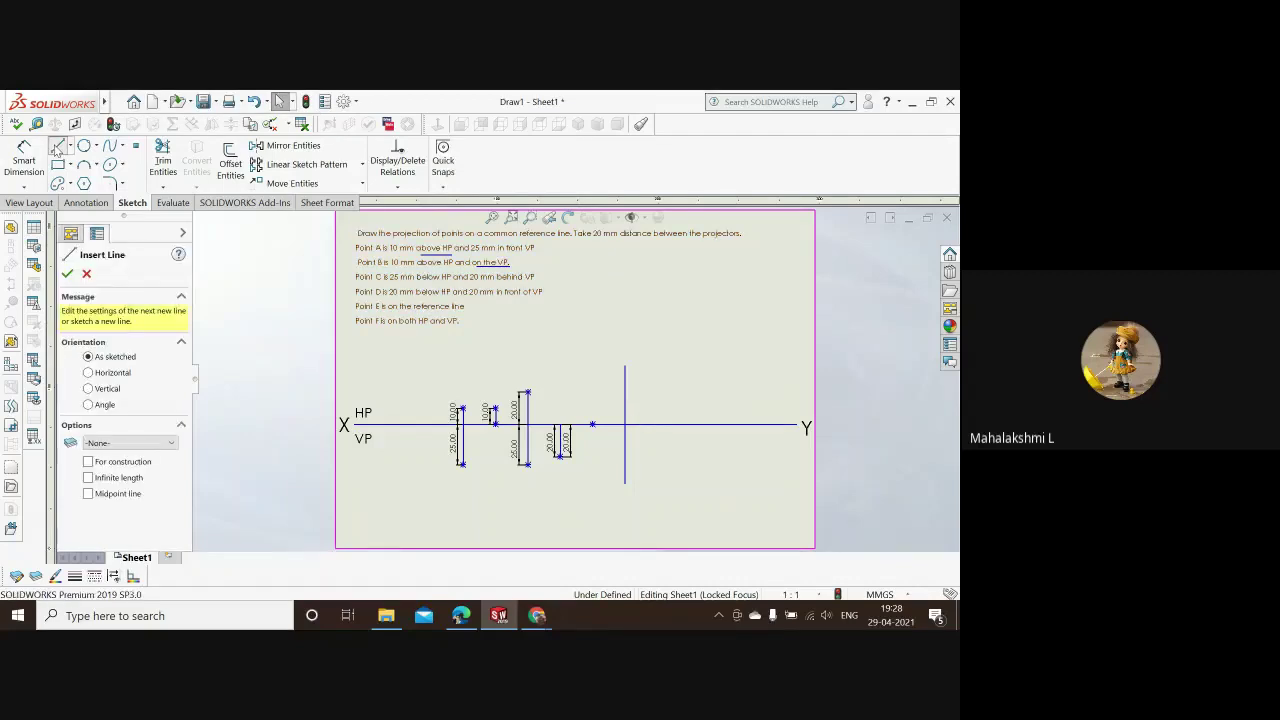
click(634, 283)
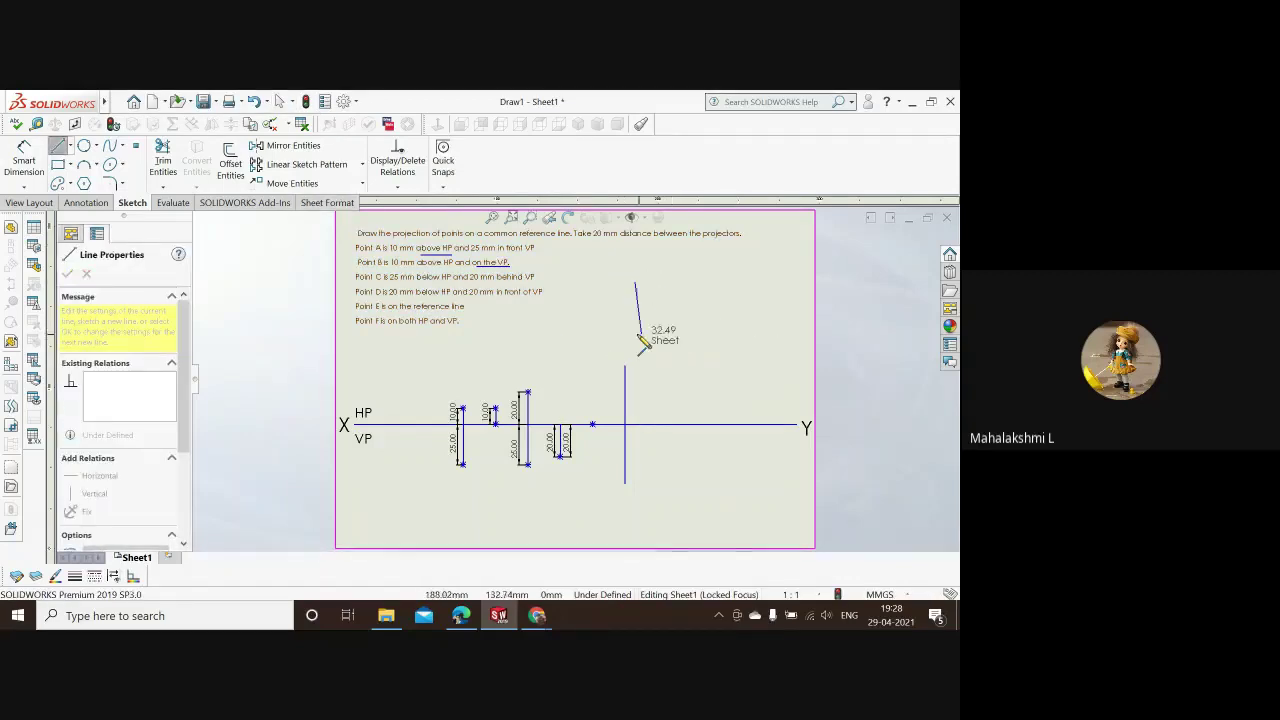
click(637, 340)
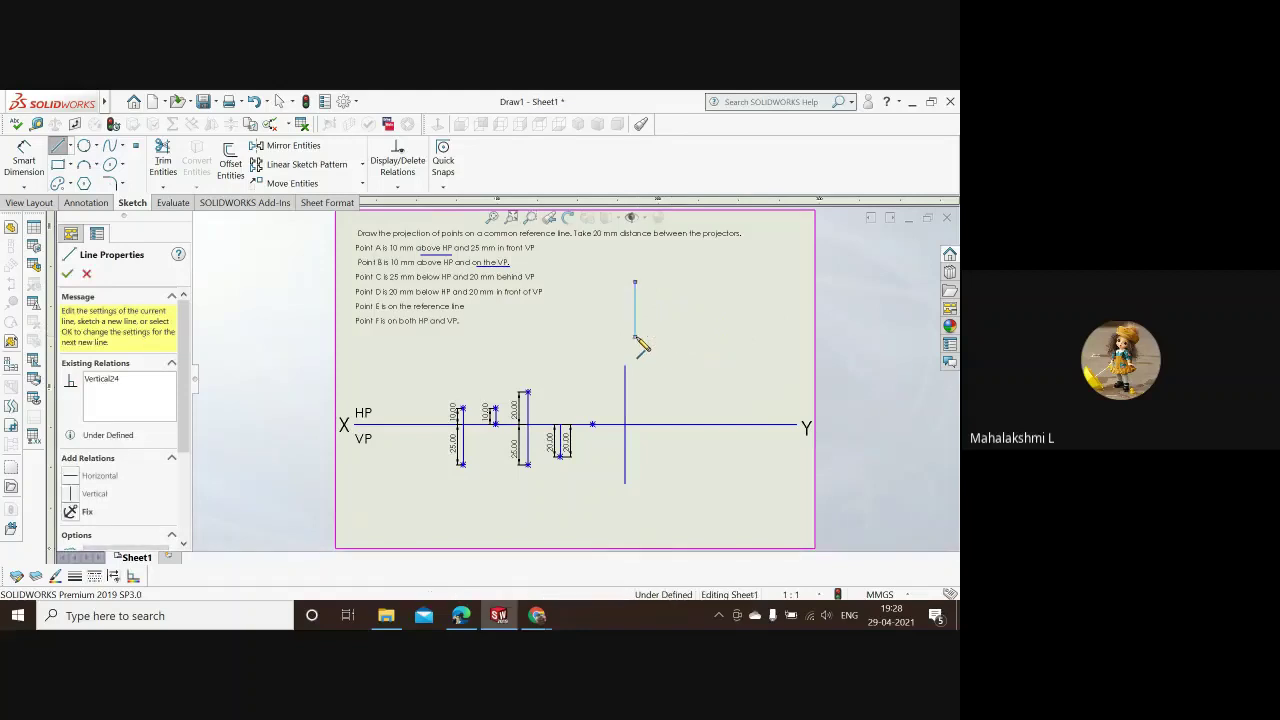
click(760, 350)
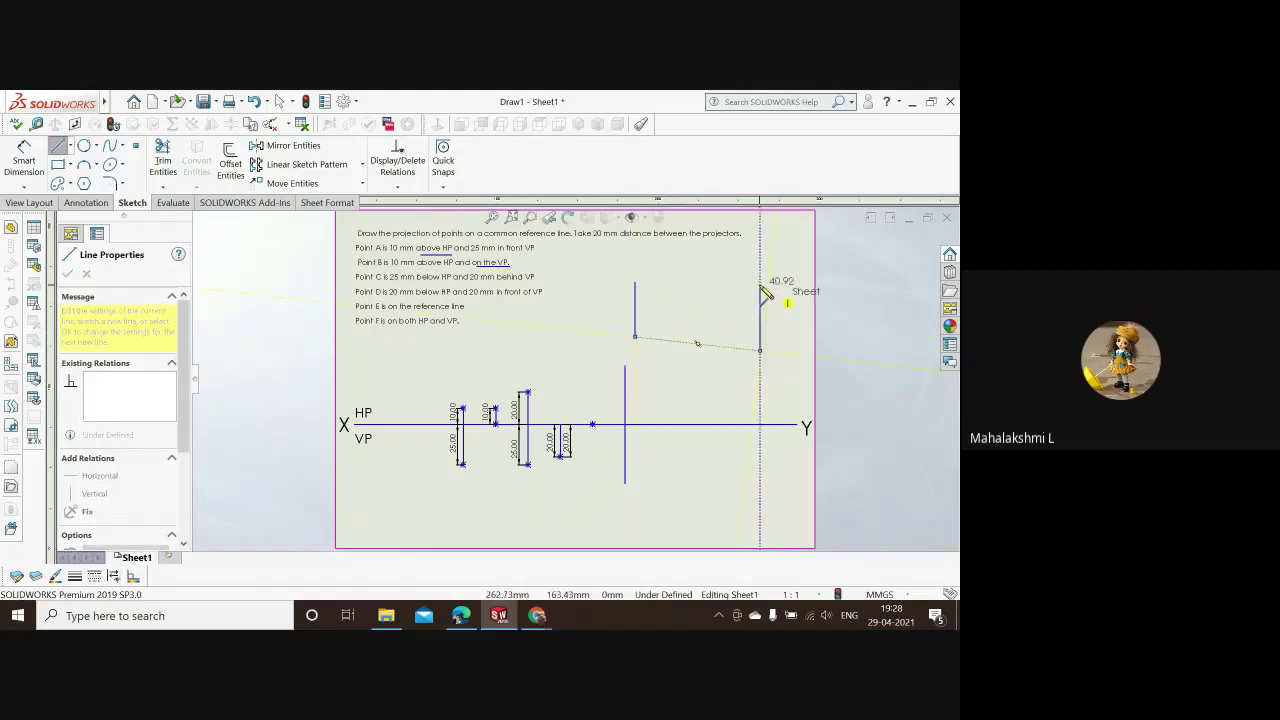
click(760, 302)
click(637, 285)
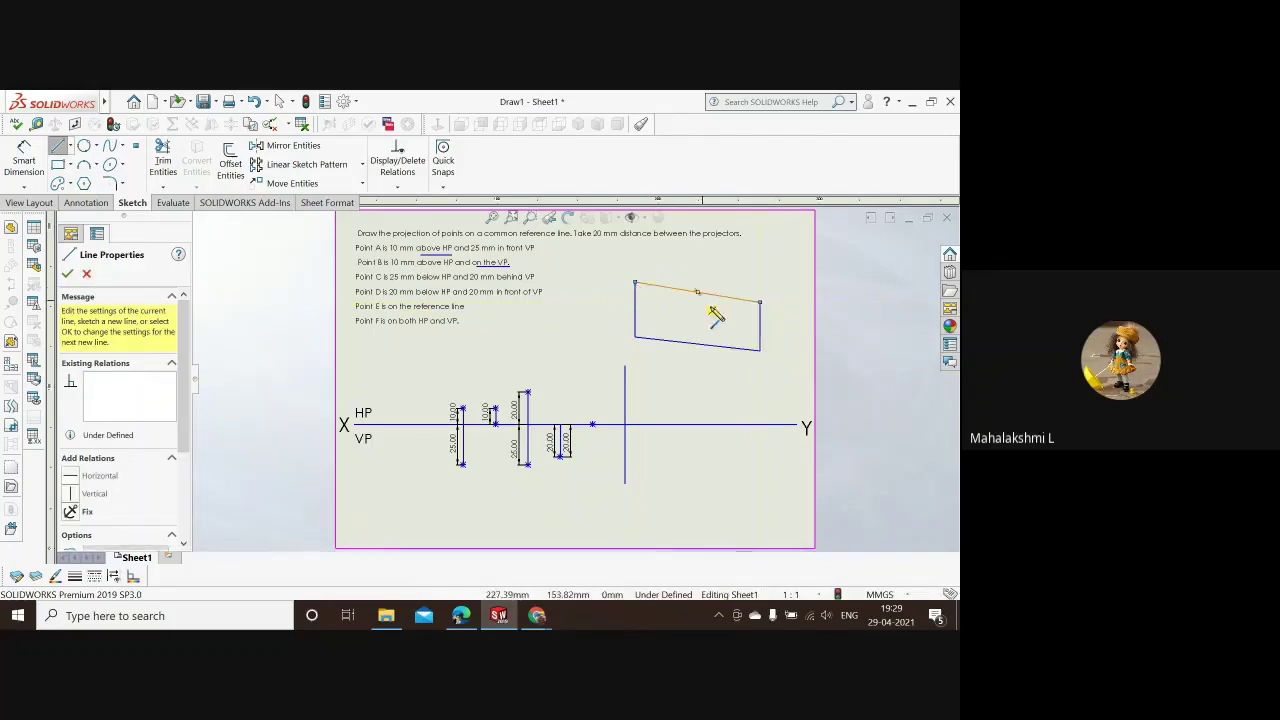
Step: Draw the vertical plane through it and the line where the two planes intersect
click(698, 343)
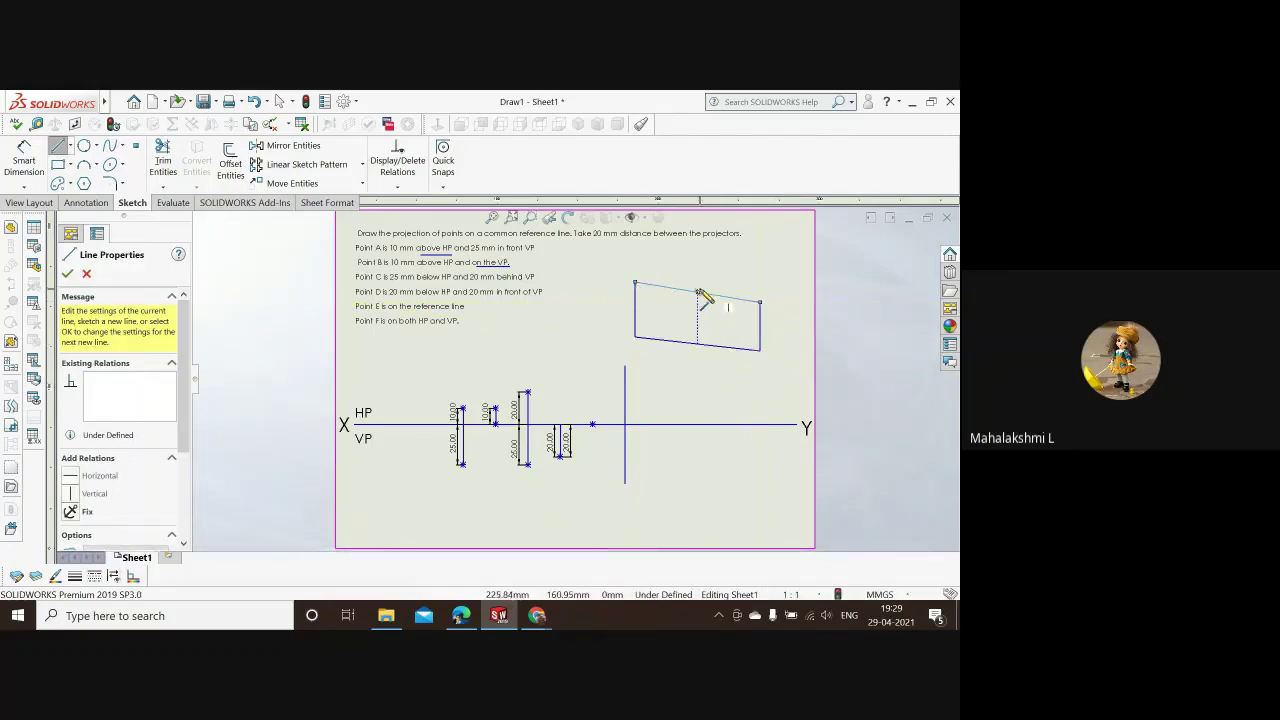
click(698, 291)
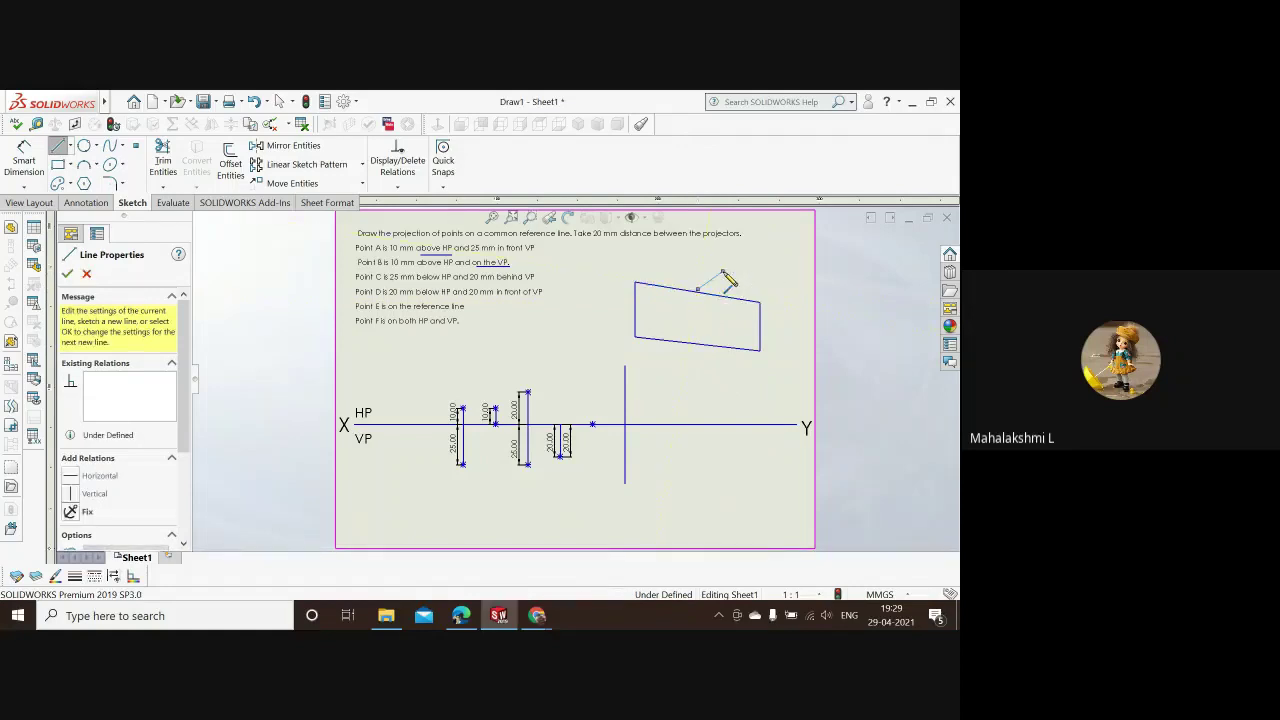
click(722, 272)
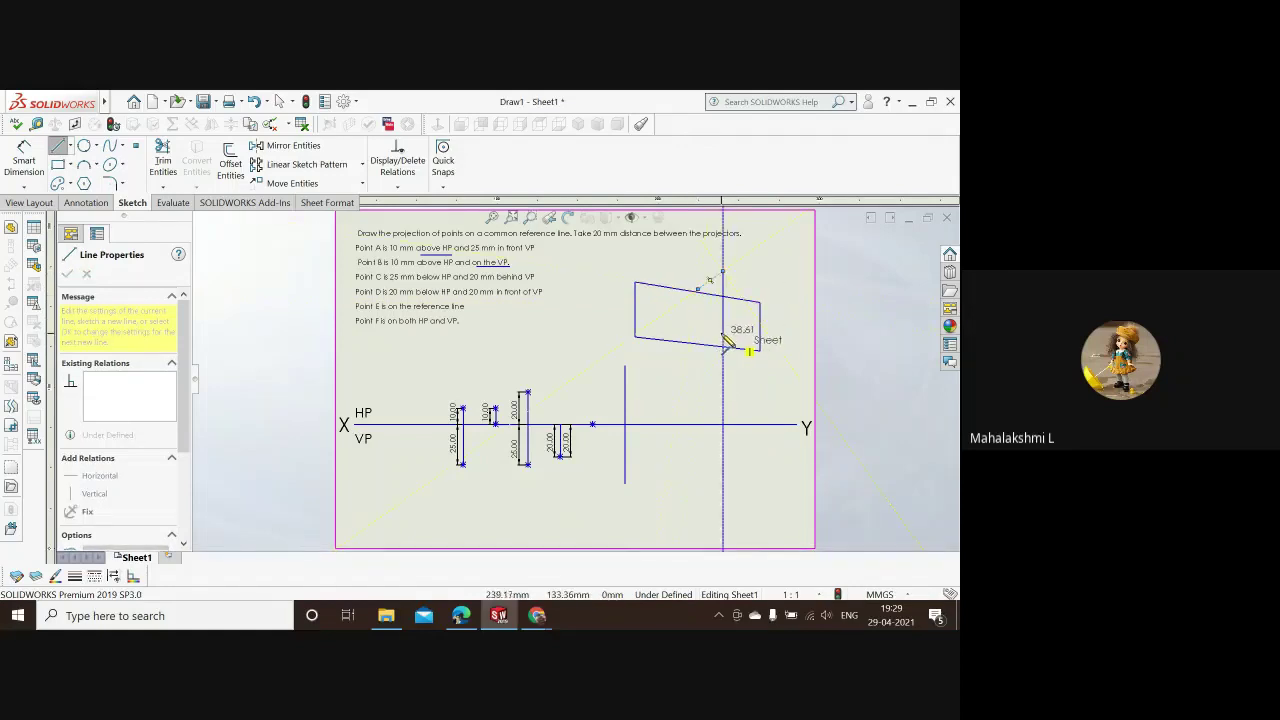
click(722, 335)
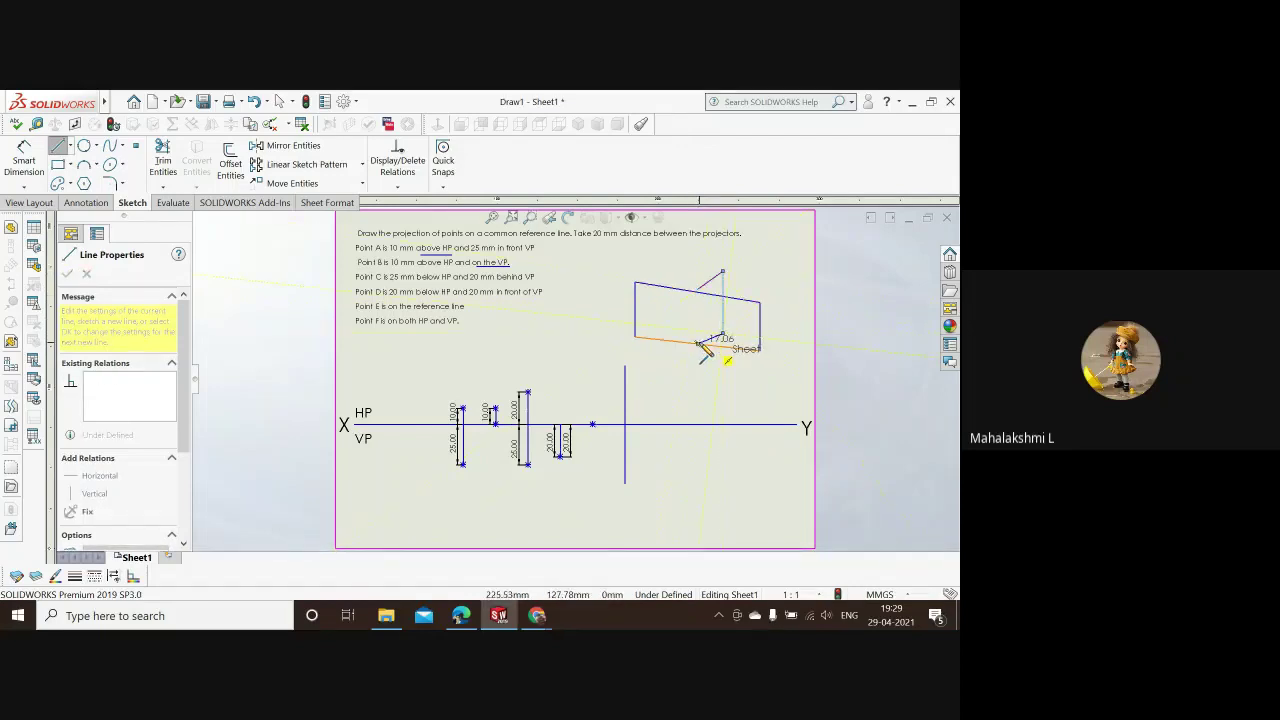
key(Escape)
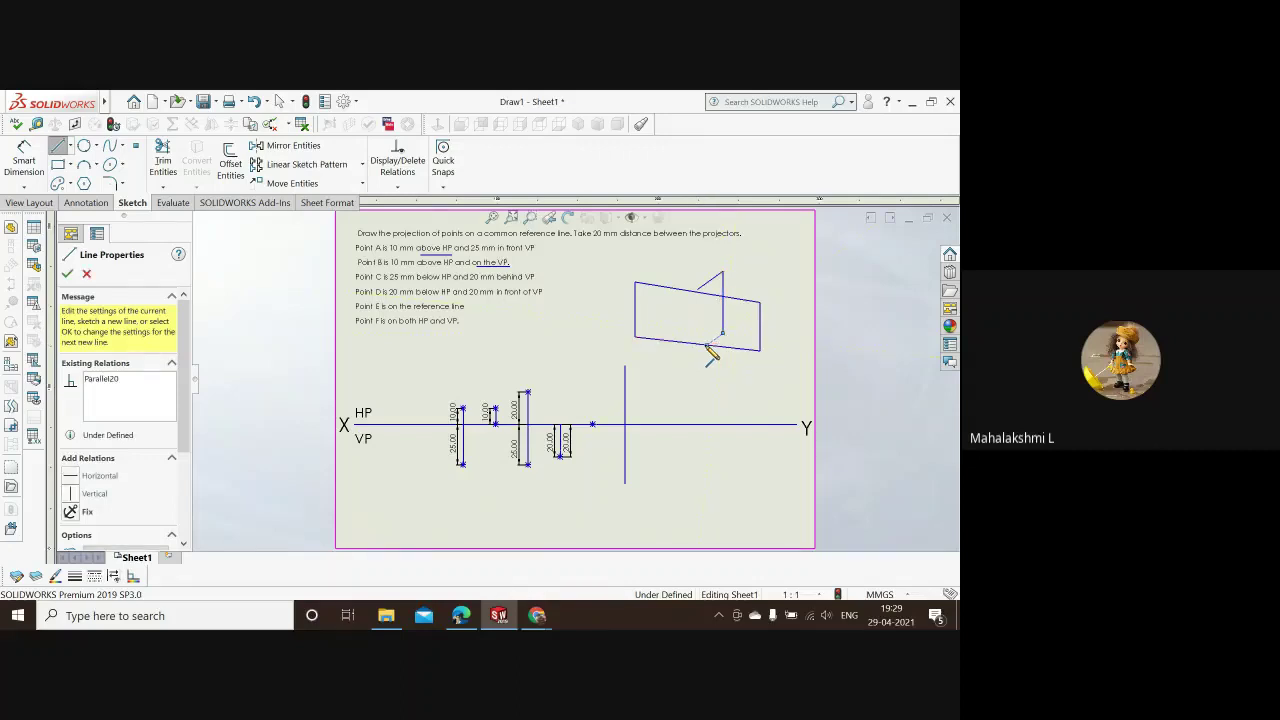
click(706, 344)
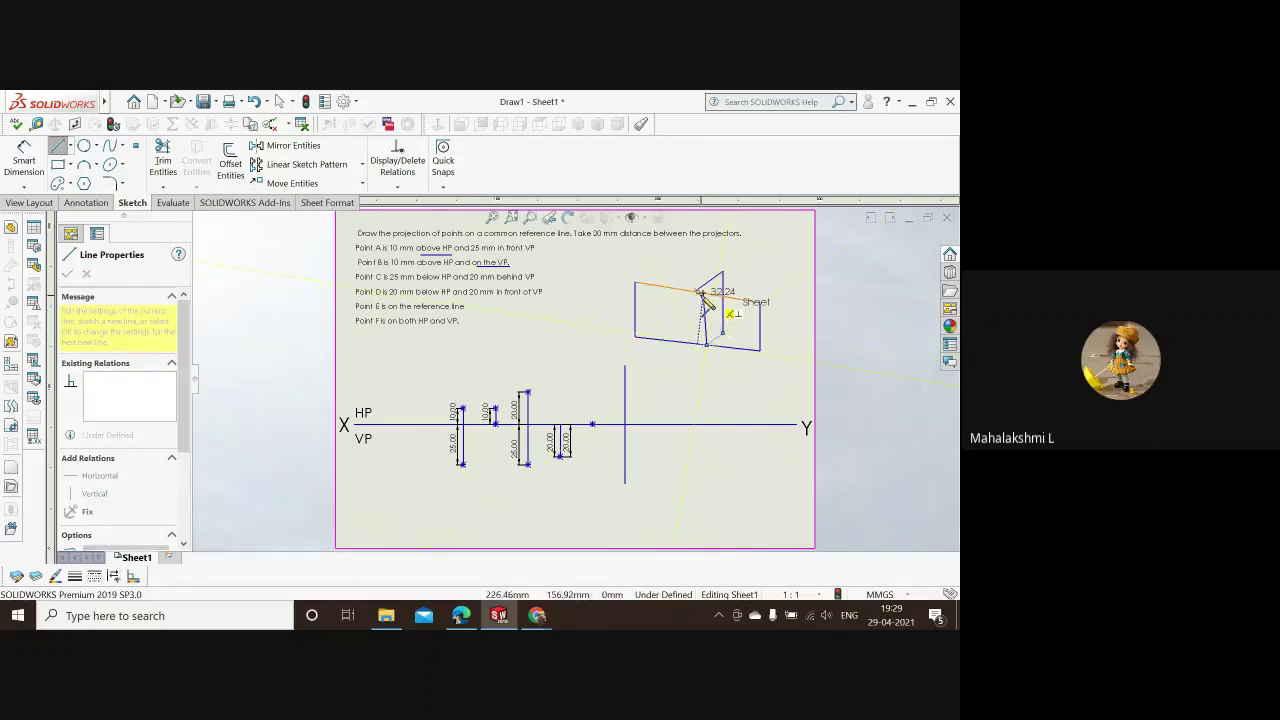
click(699, 292)
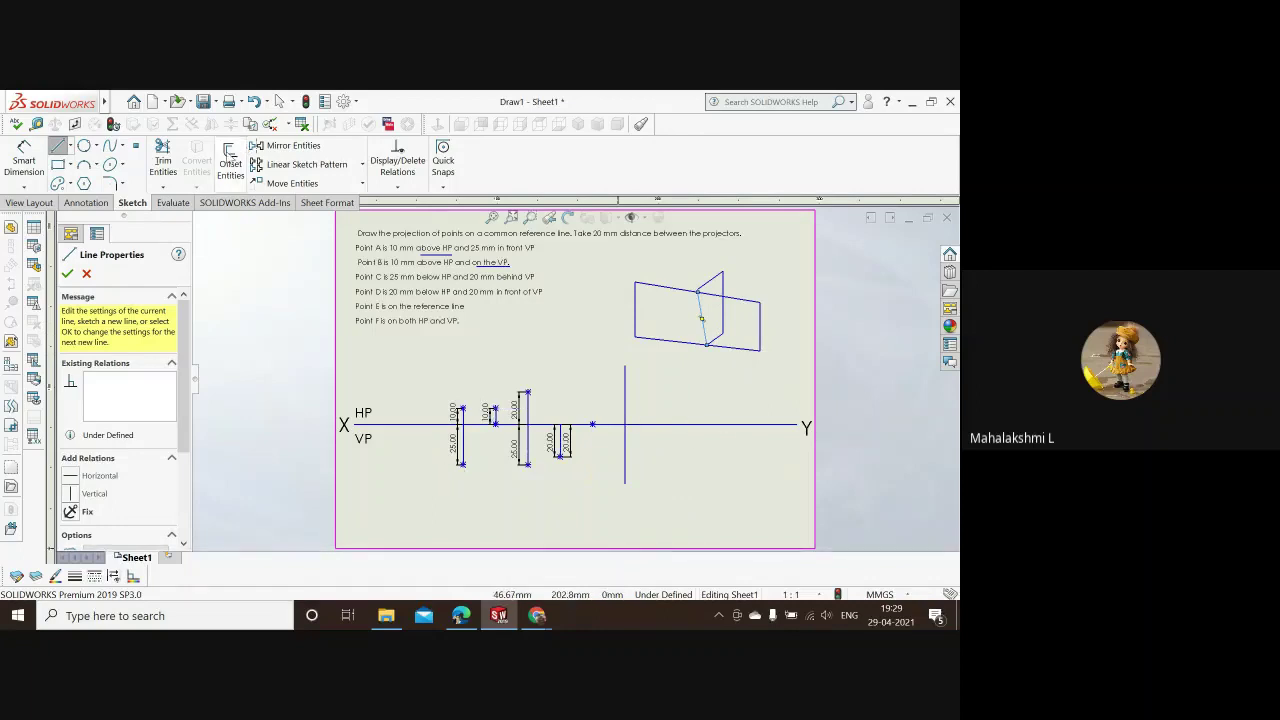
Step: Place a point on the XY line at the long projector and remove the projector above it
click(138, 147)
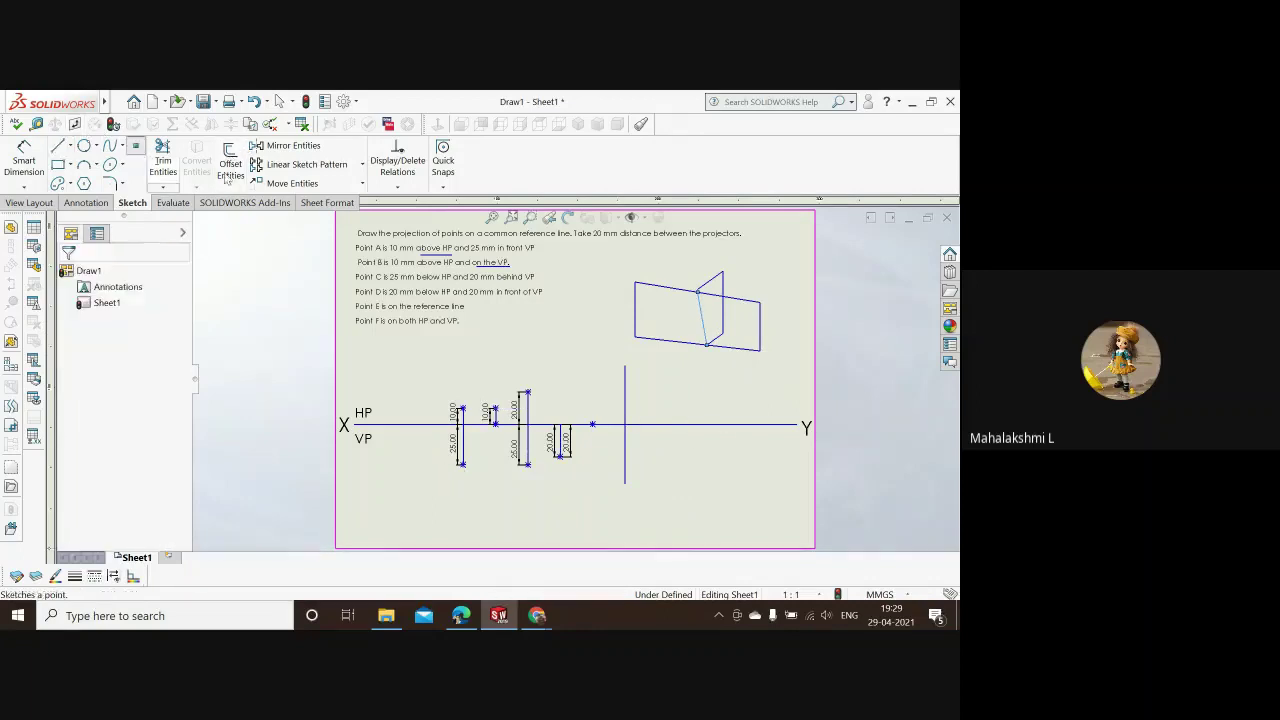
click(625, 426)
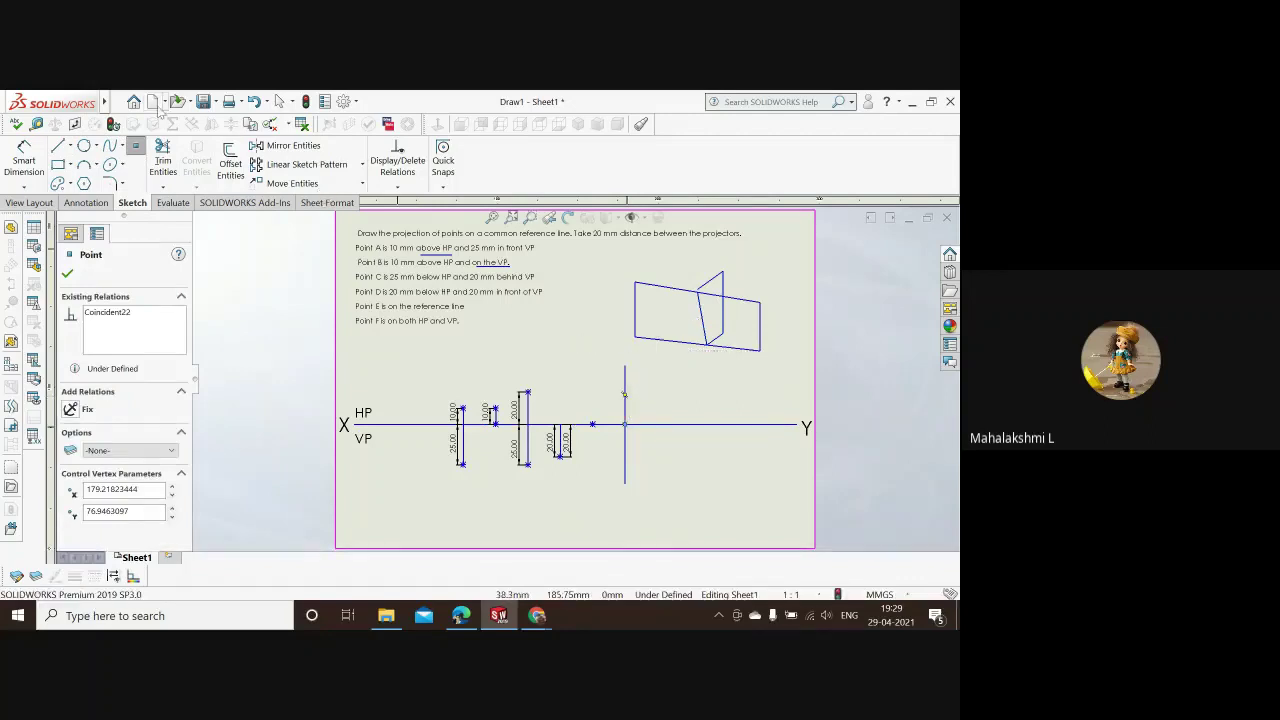
click(280, 101)
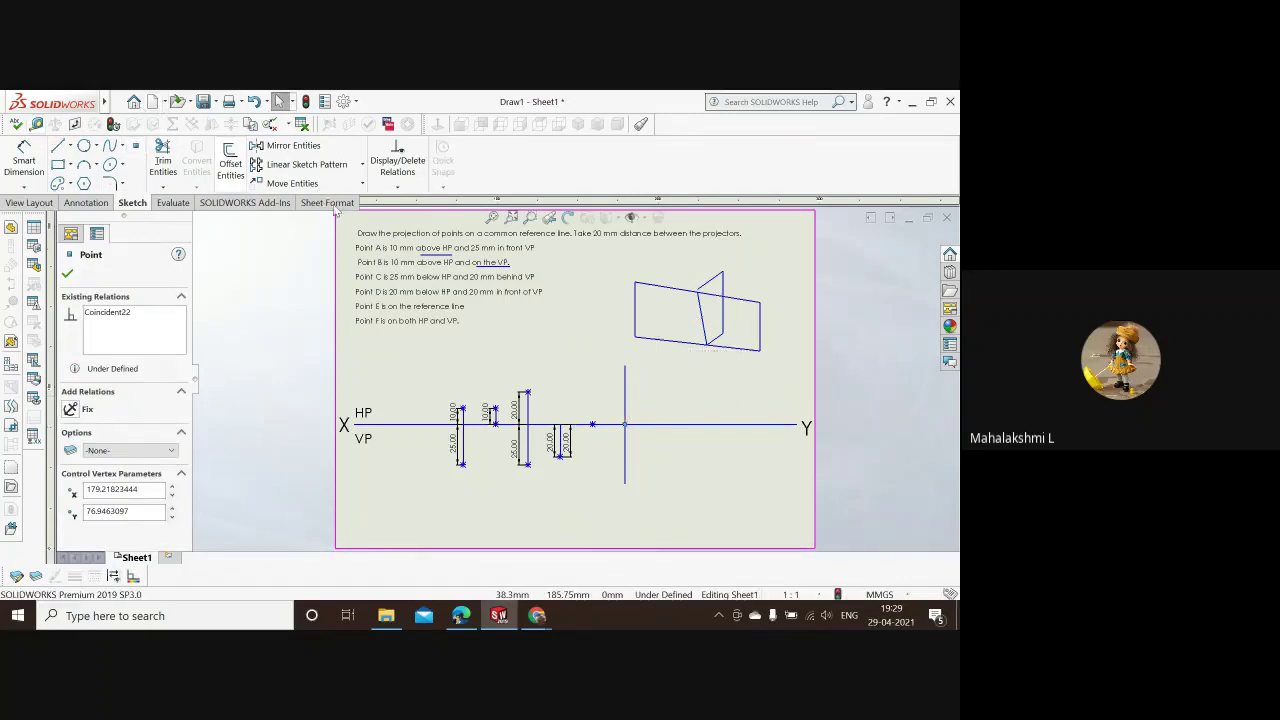
click(625, 388)
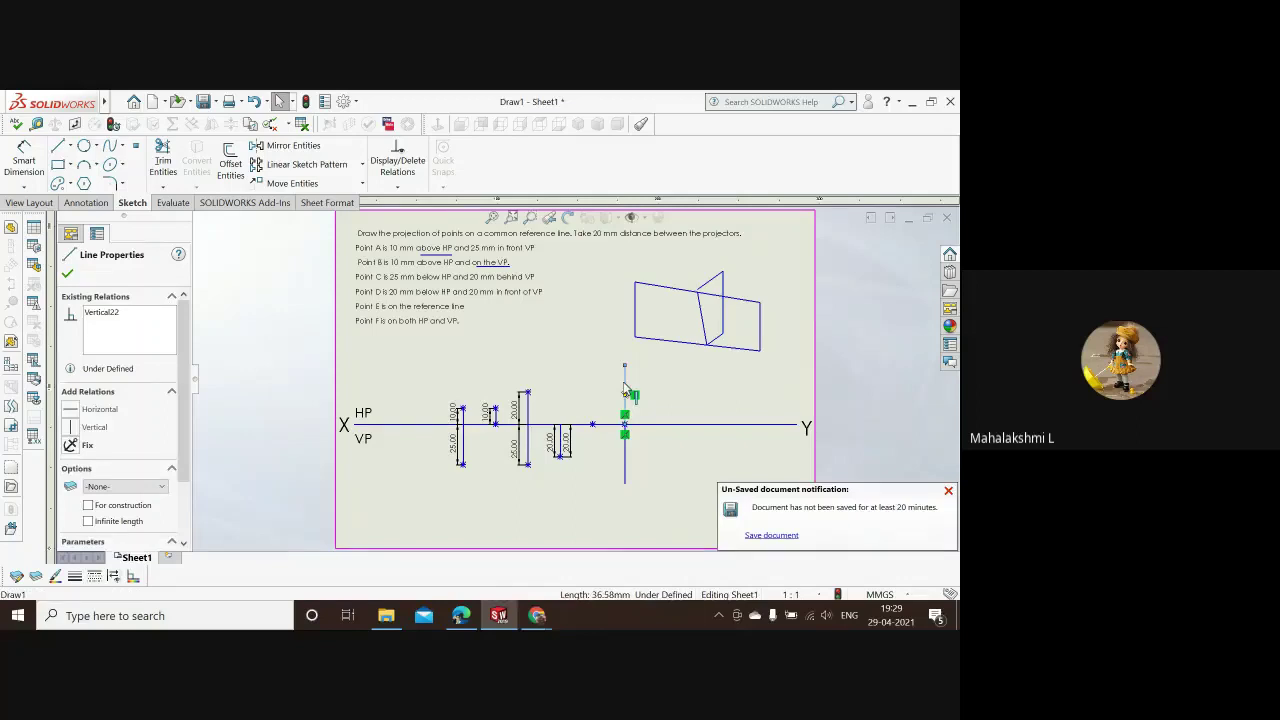
key(Escape)
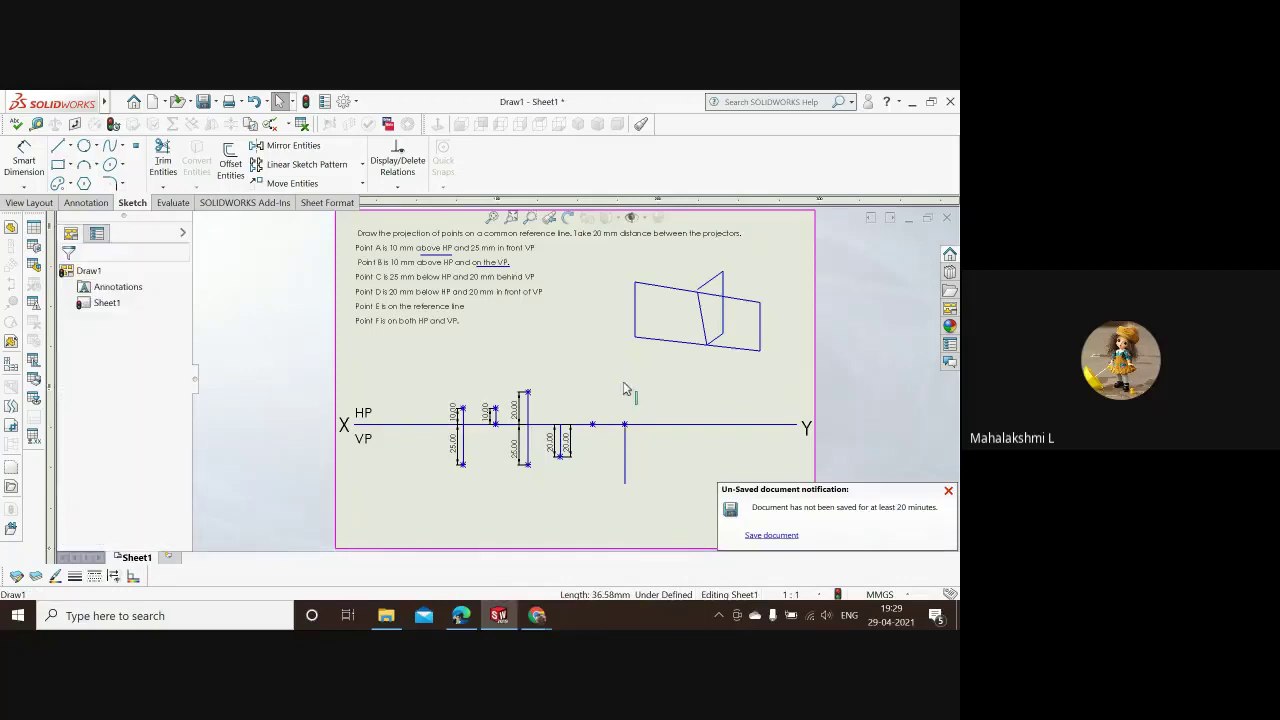
Step: Save Draw1, replacing the existing file, and undo a stray vertical line
click(771, 537)
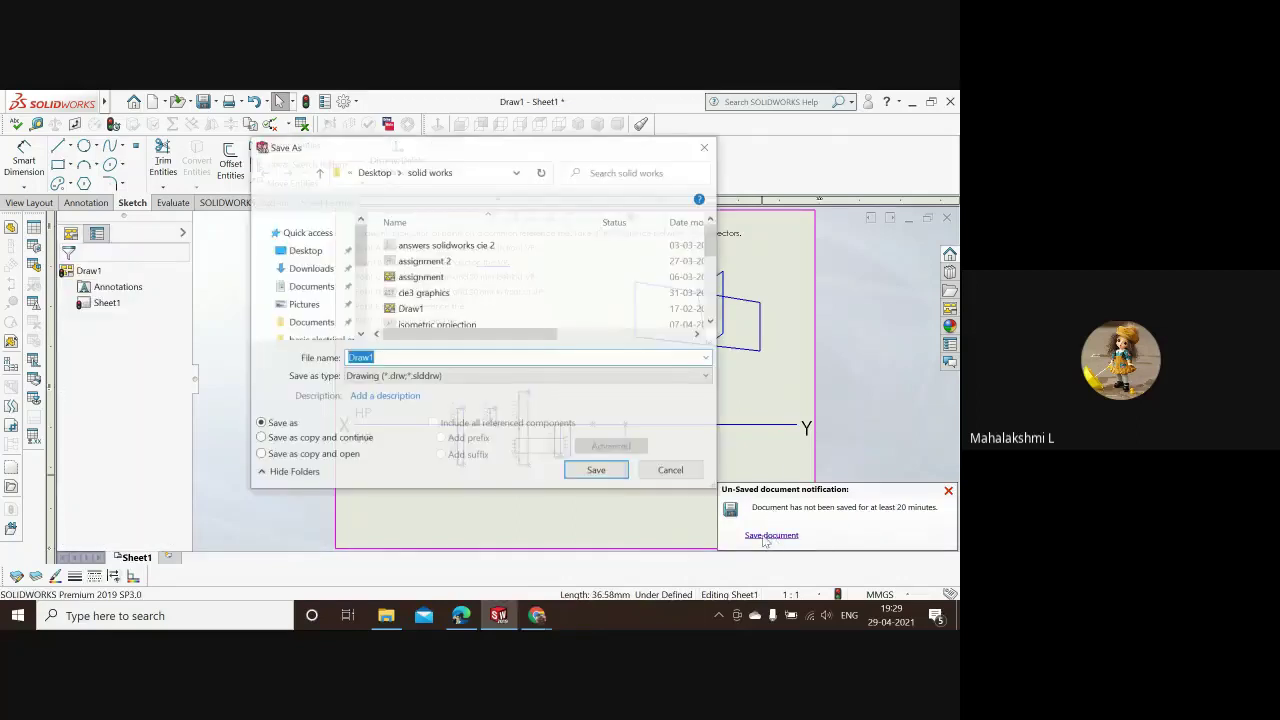
click(598, 473)
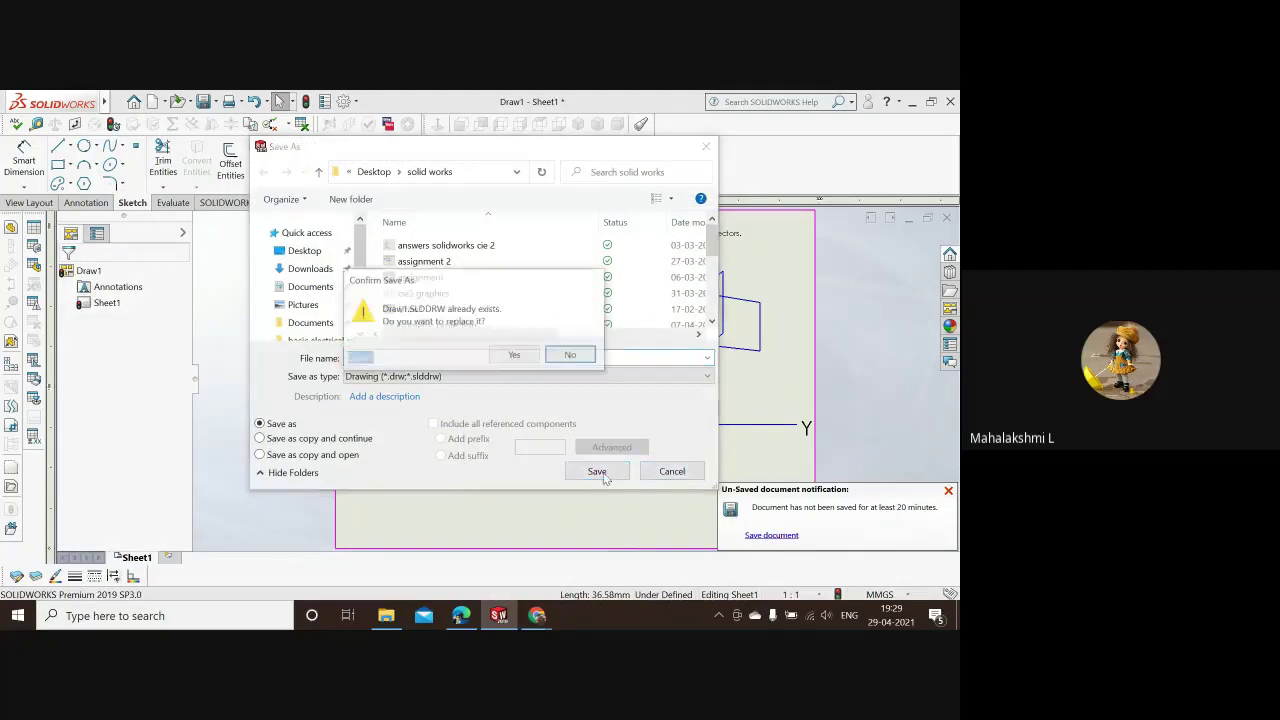
click(515, 357)
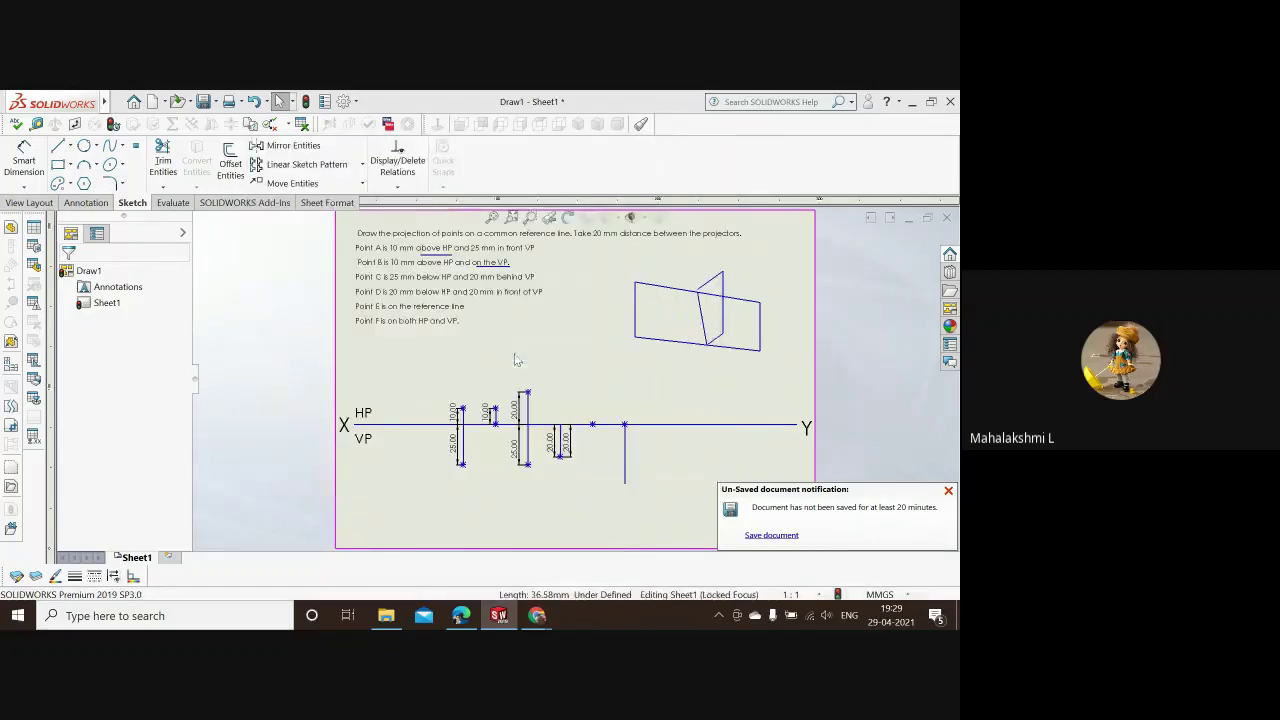
click(624, 467)
key(ctrl+z)
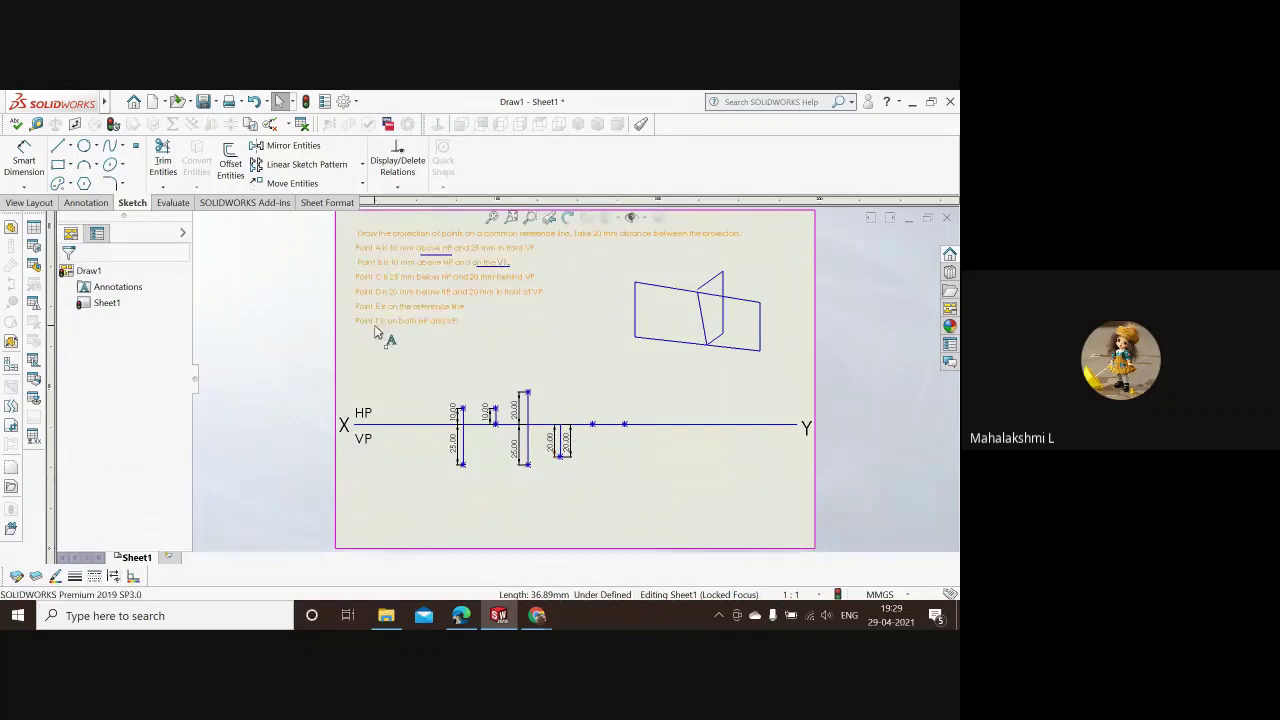
Step: Add notes A′ and A at the upper and lower ends of point A's projector
click(88, 203)
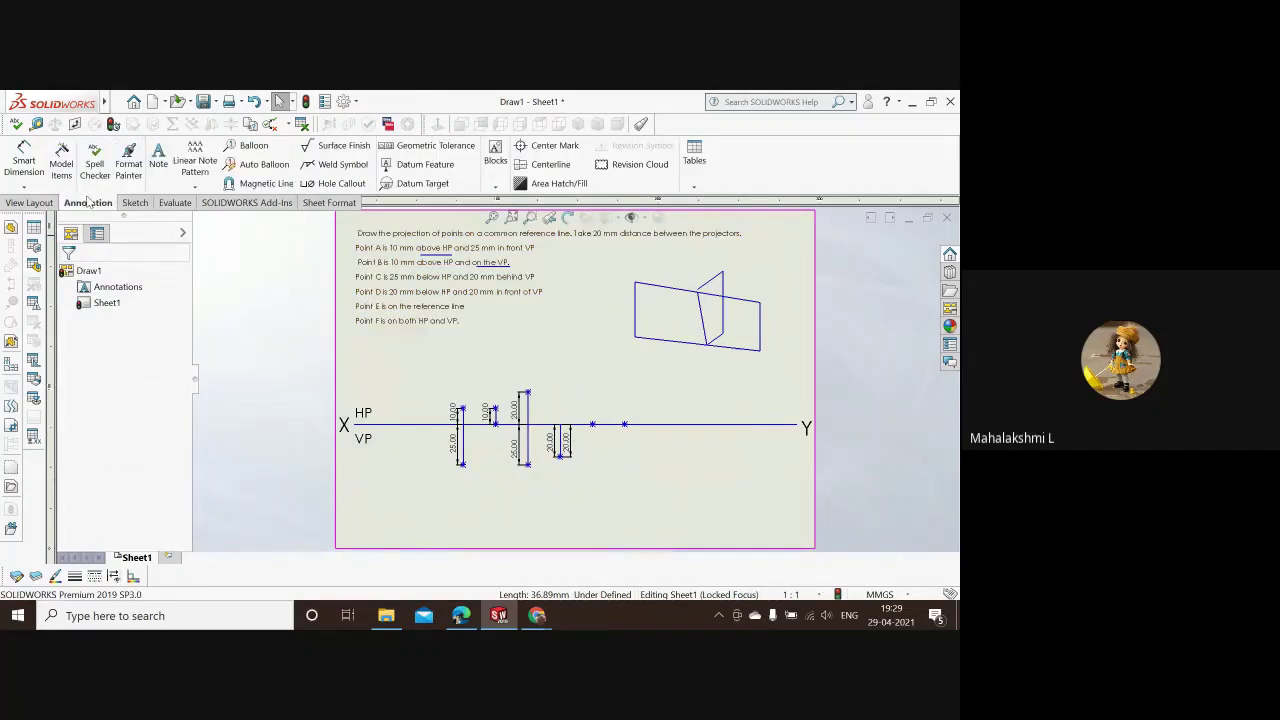
click(158, 160)
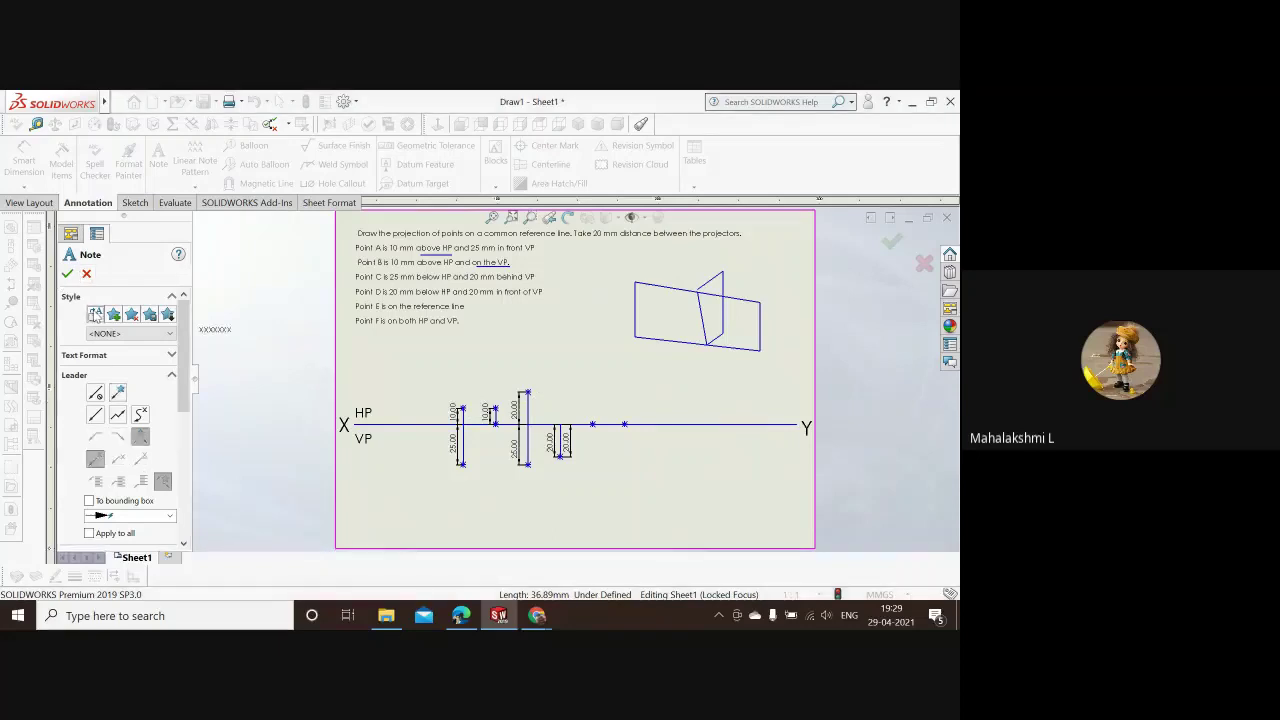
click(95, 392)
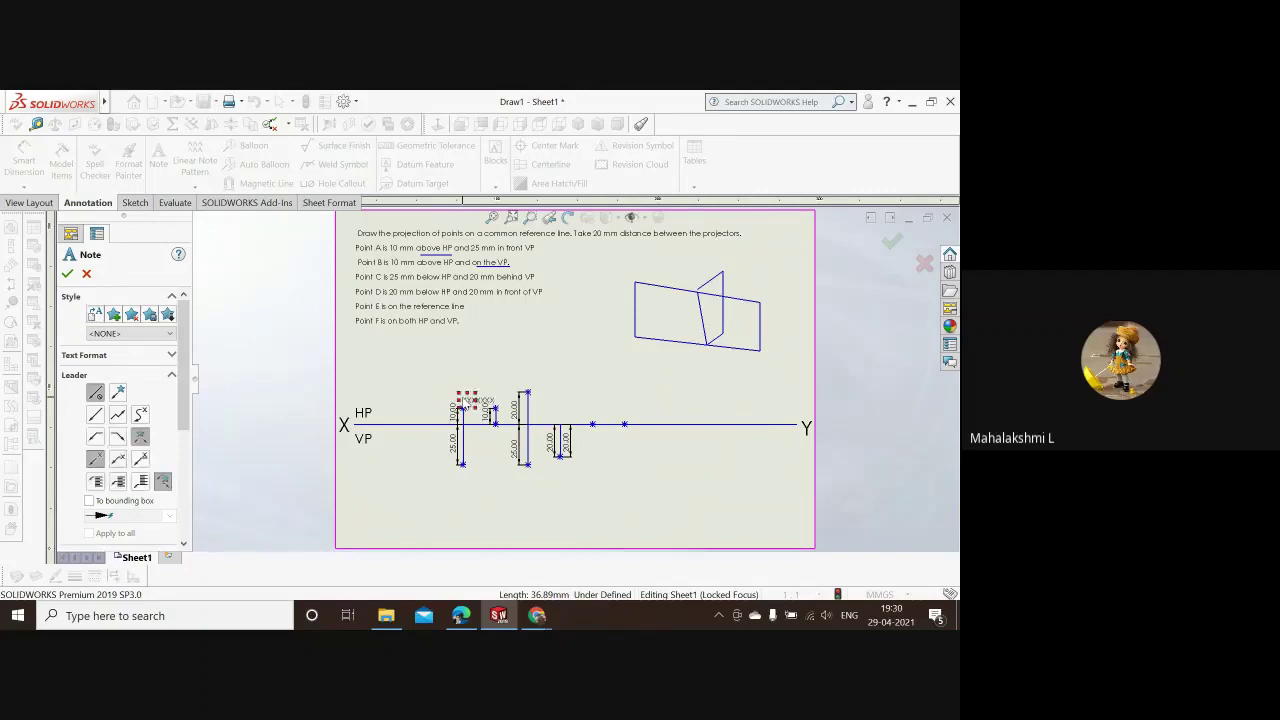
click(464, 401)
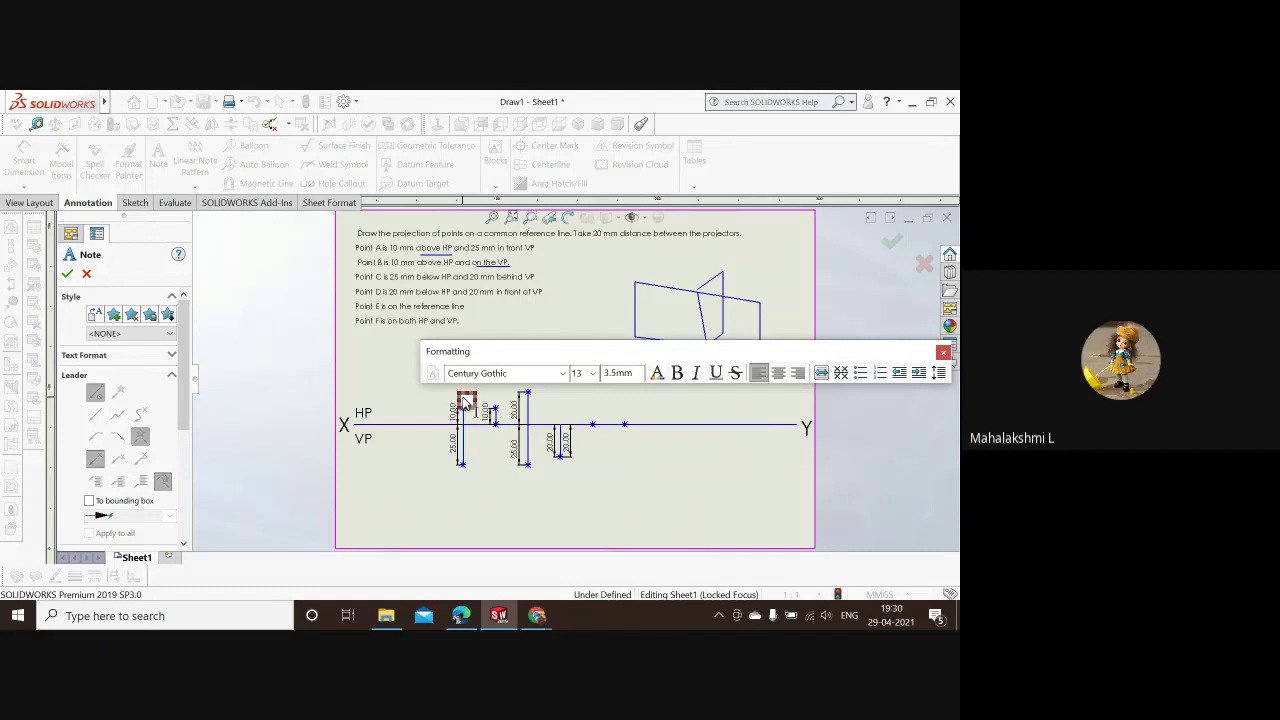
text(A')
click(474, 472)
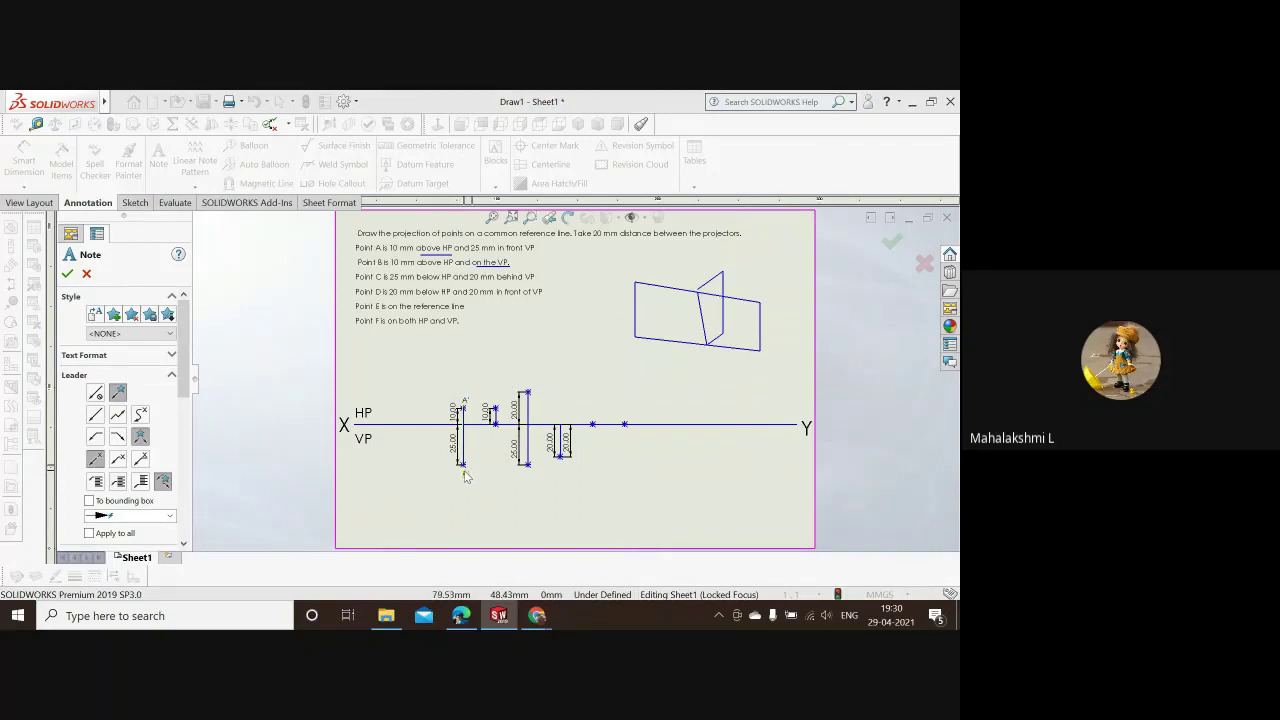
click(465, 476)
text(A)
click(551, 505)
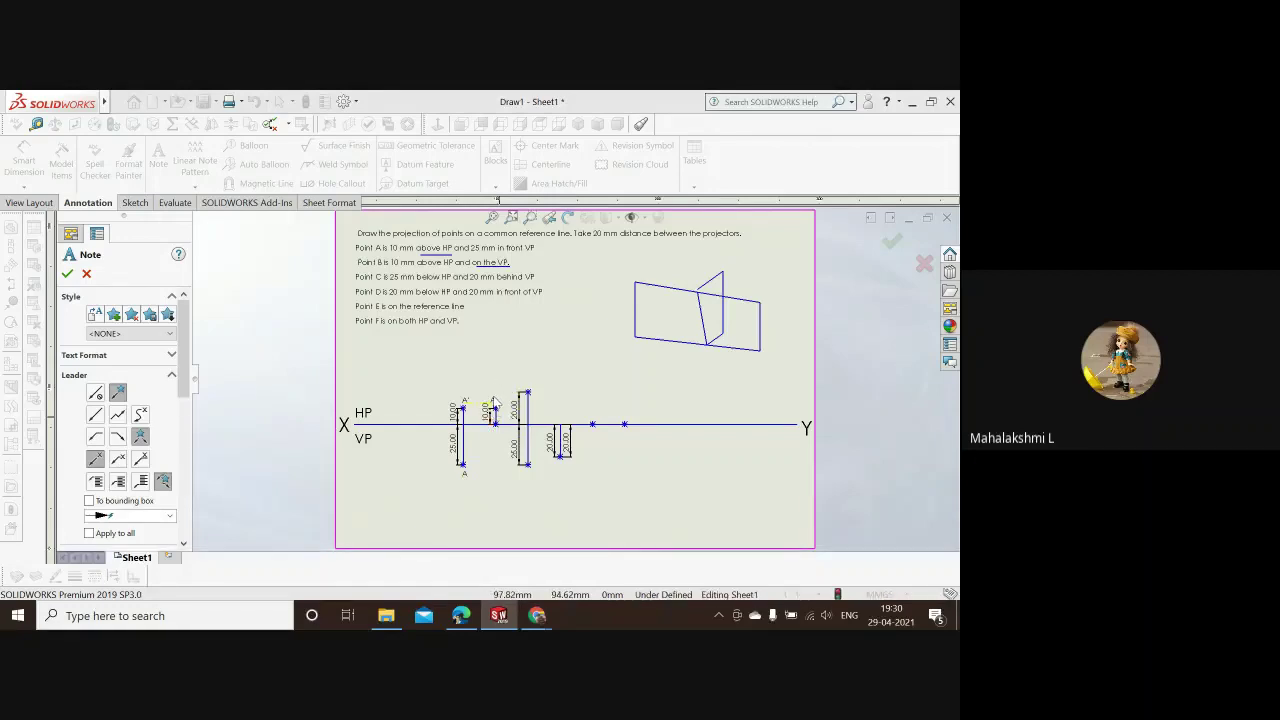
Step: Add notes B and B′ at point B's projector ends
click(493, 401)
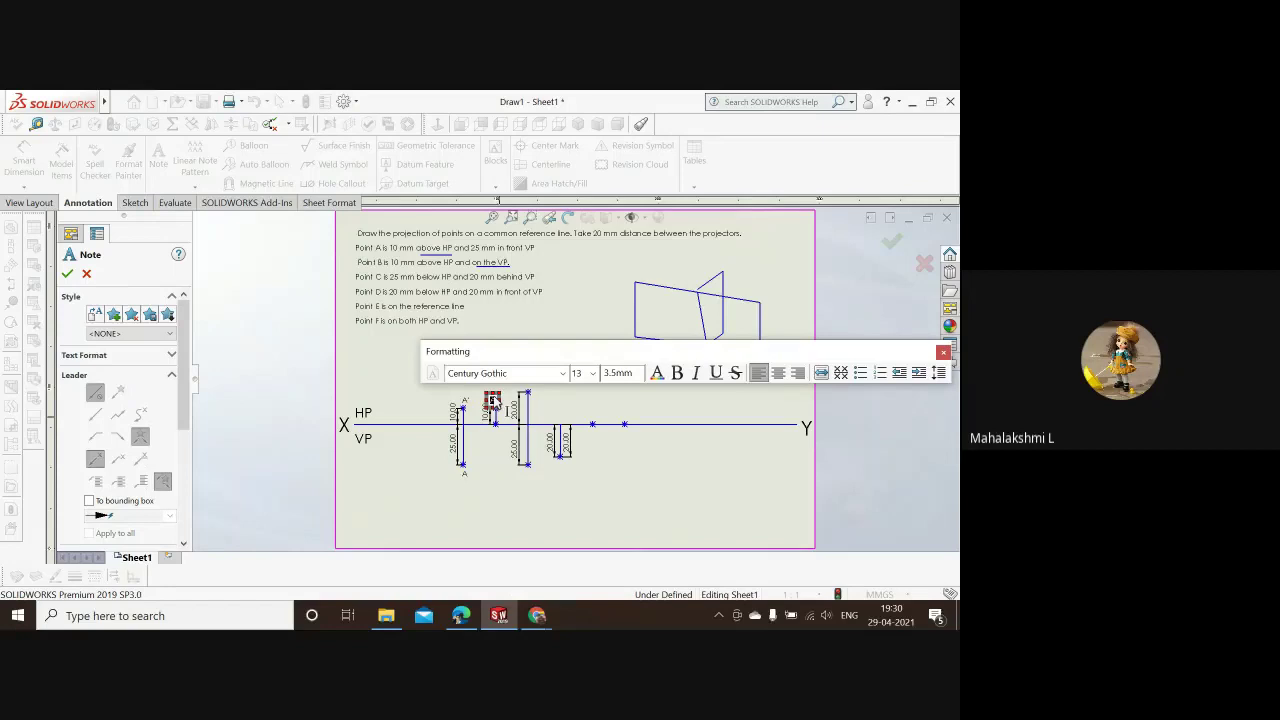
text(B)
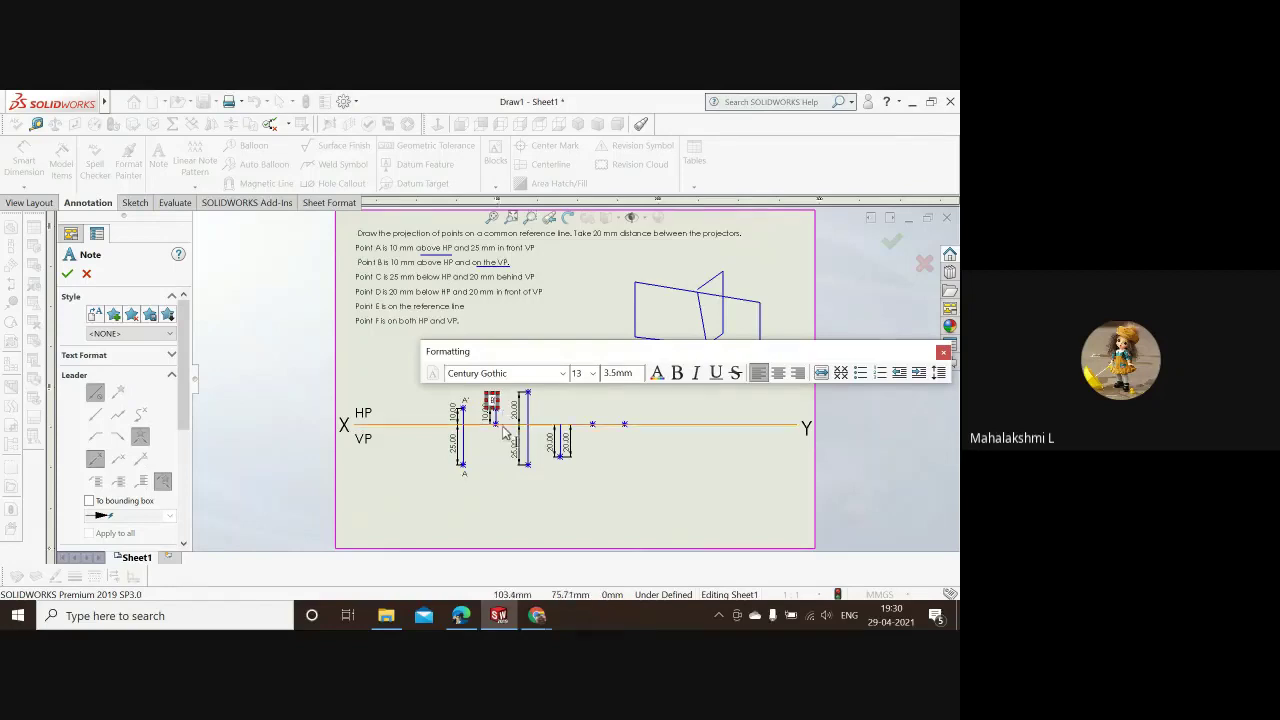
click(499, 433)
click(497, 433)
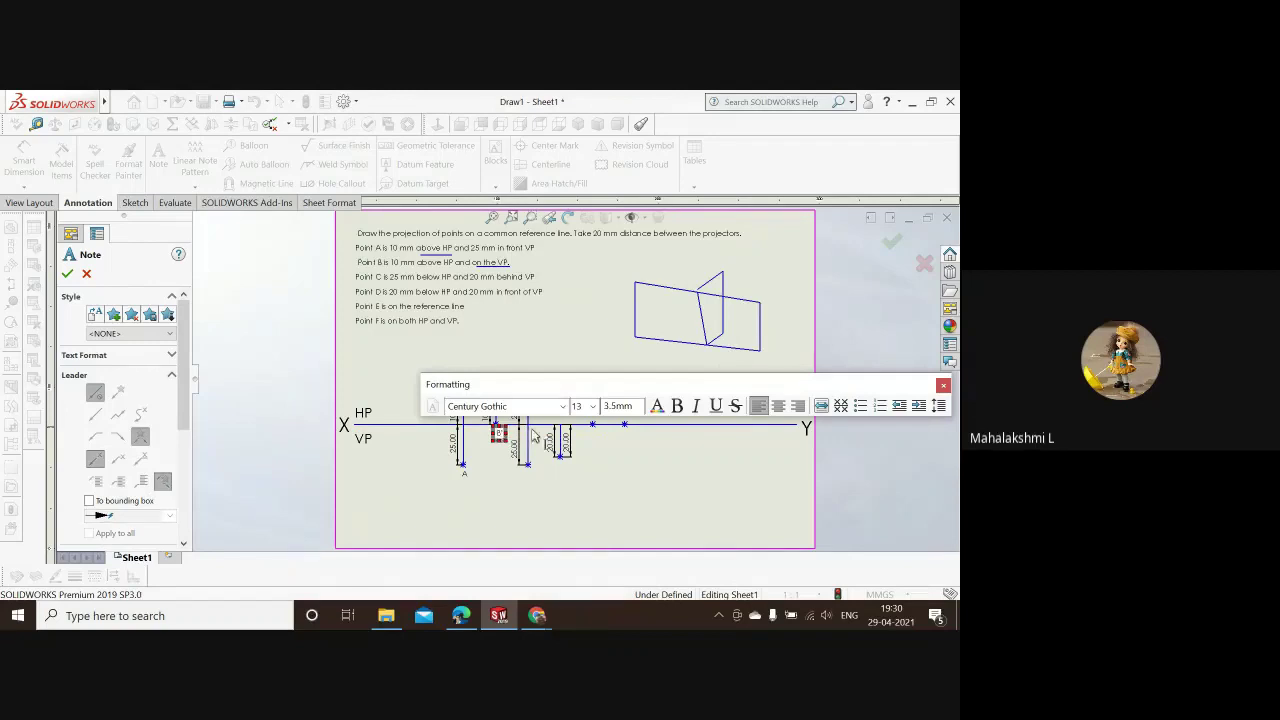
text(B')
click(533, 478)
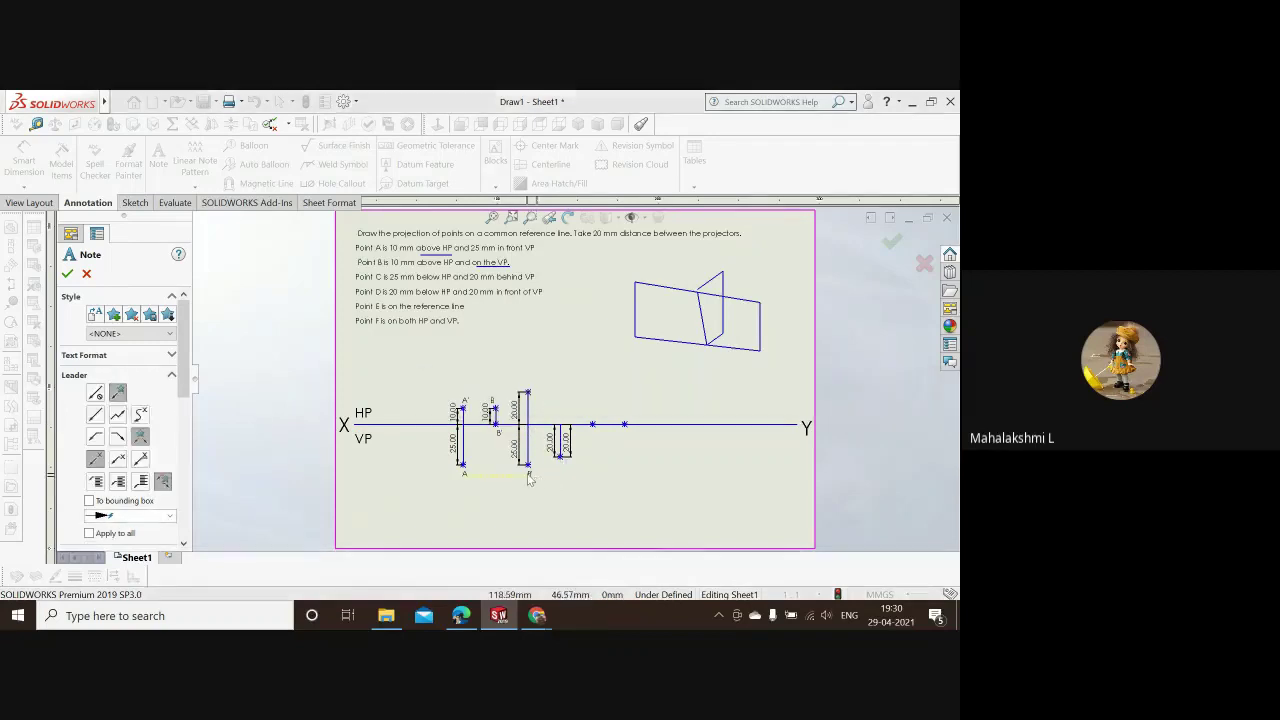
click(529, 478)
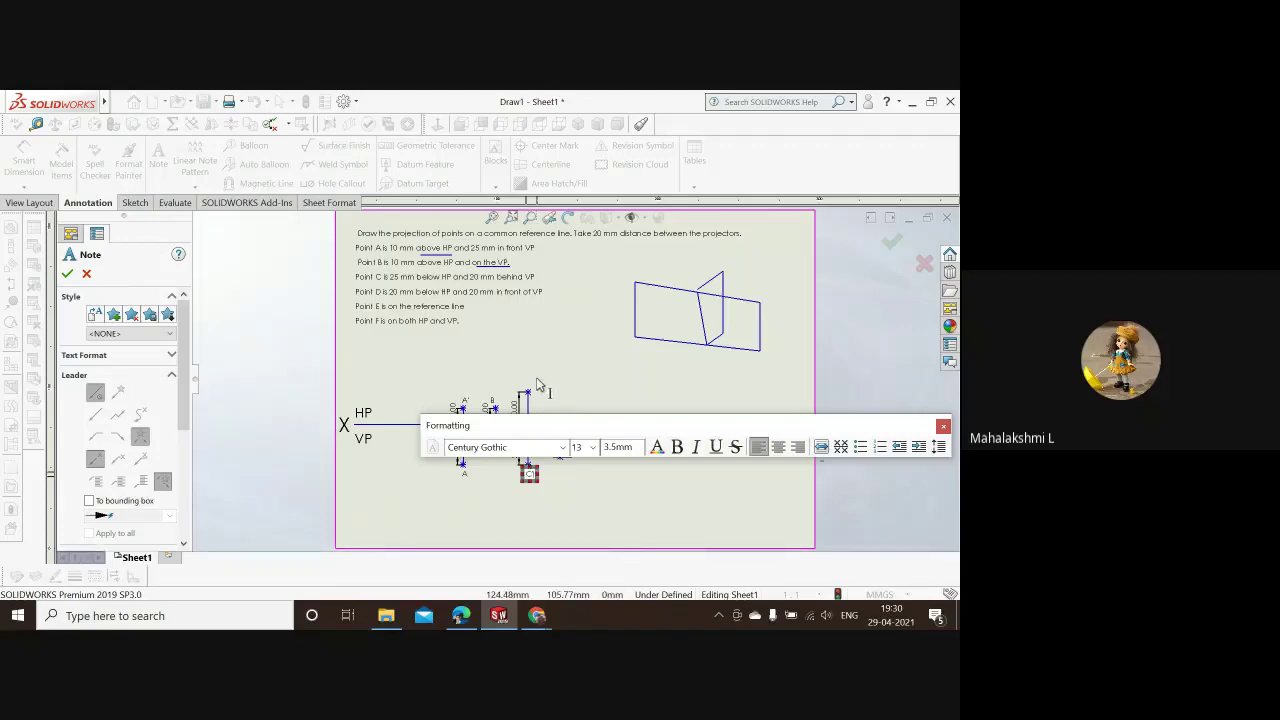
key(Escape)
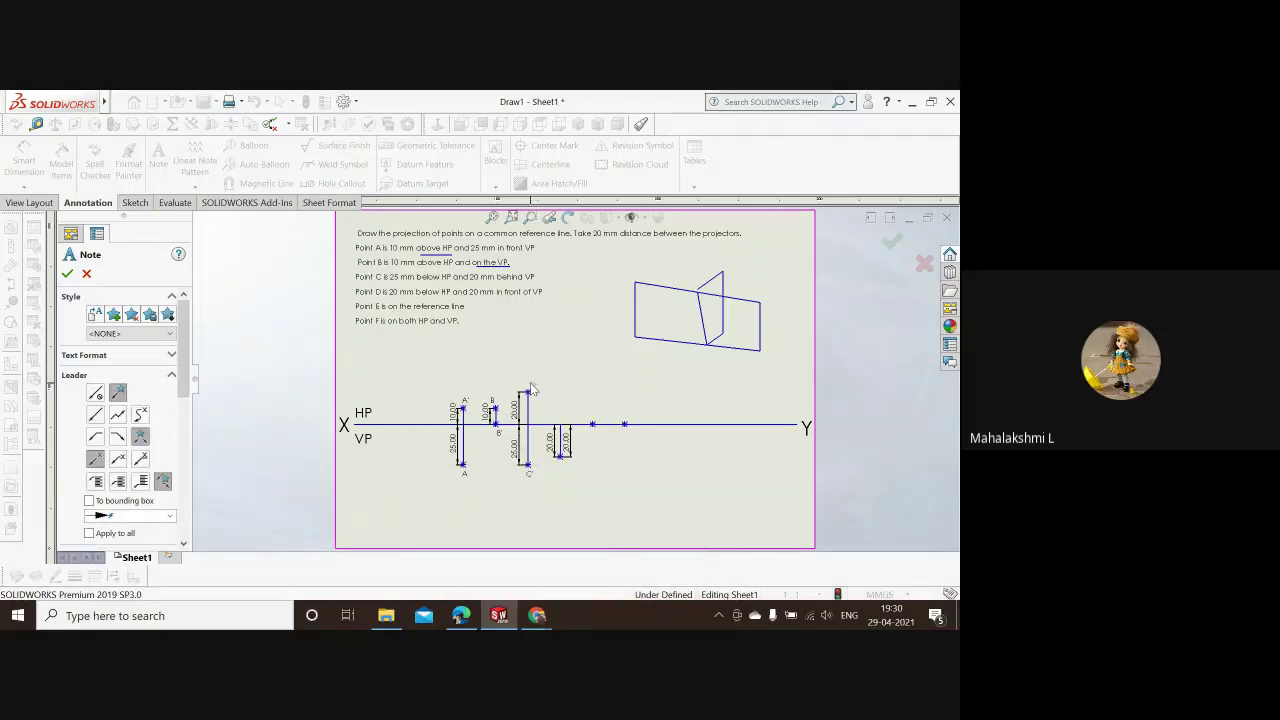
Step: Place a note above point C's projector and label point D with D′
click(531, 389)
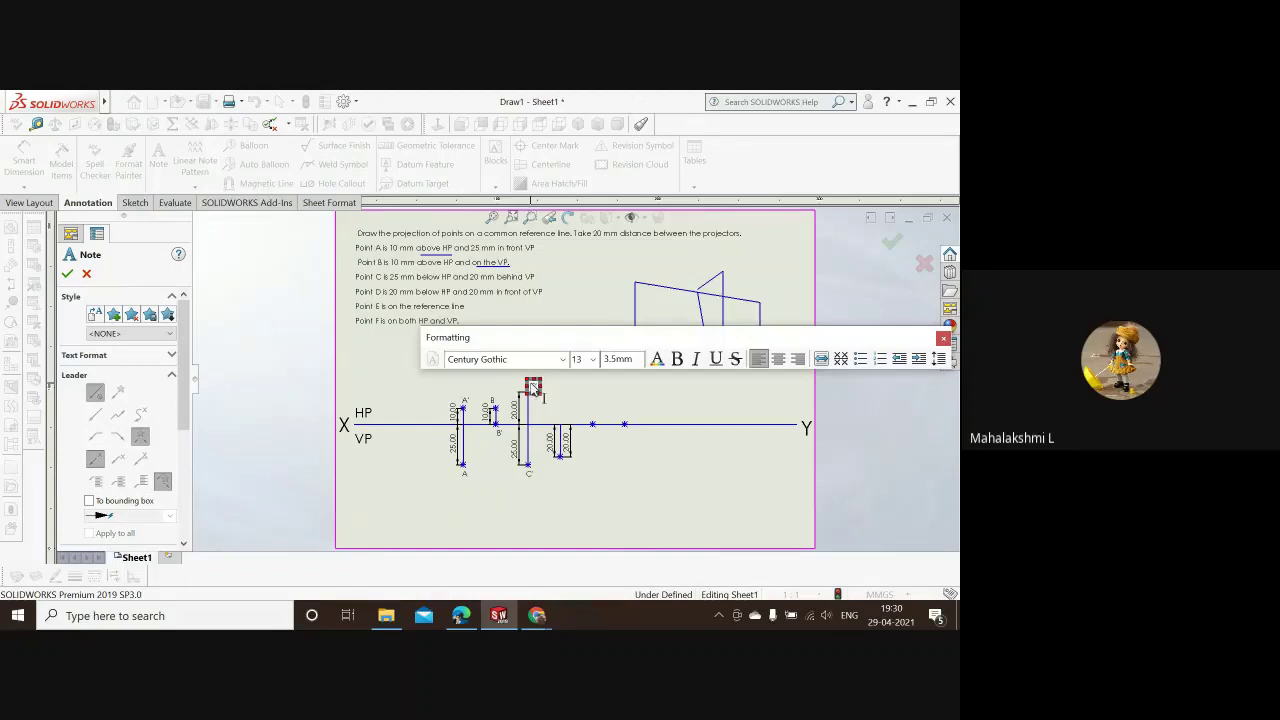
key(Escape)
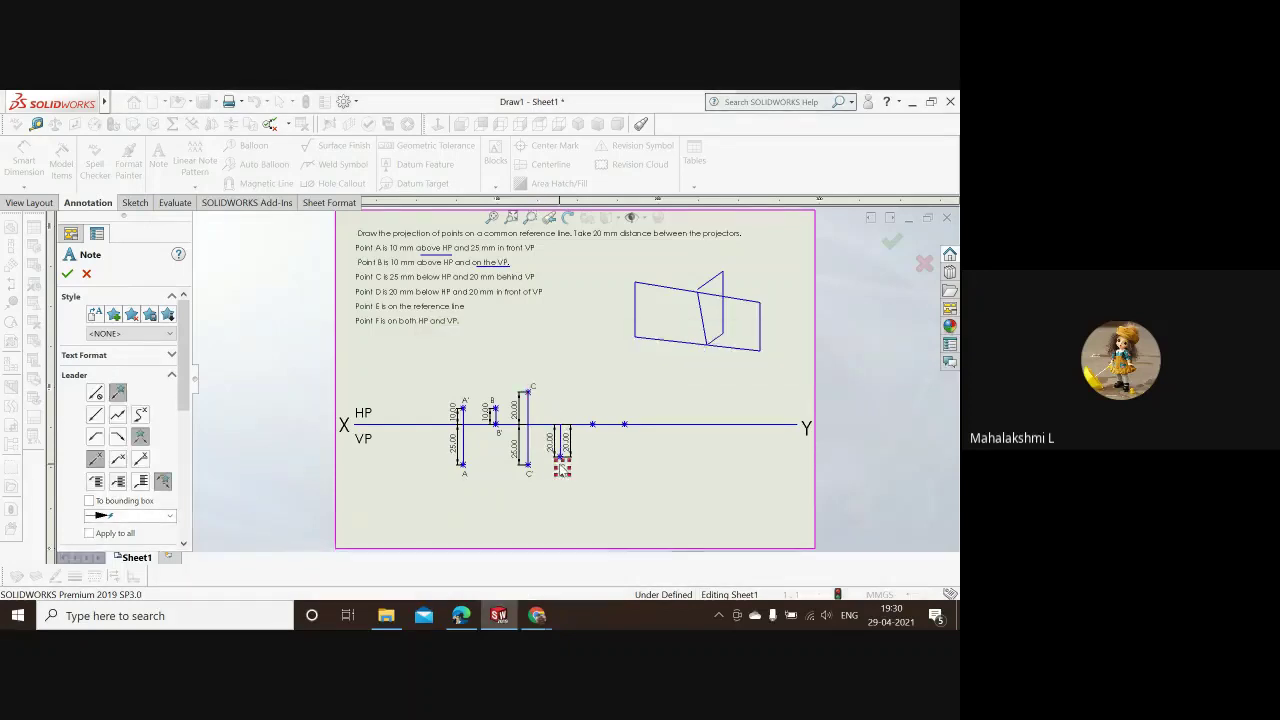
click(561, 468)
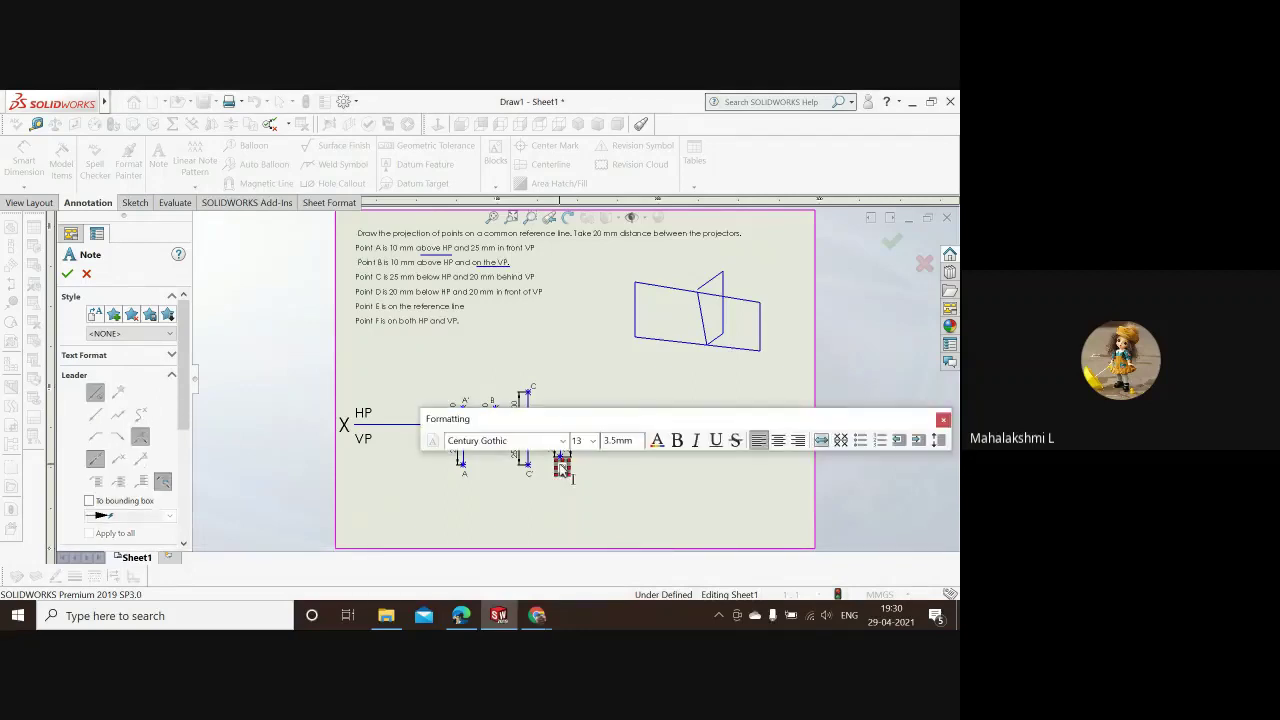
text(D')
click(651, 491)
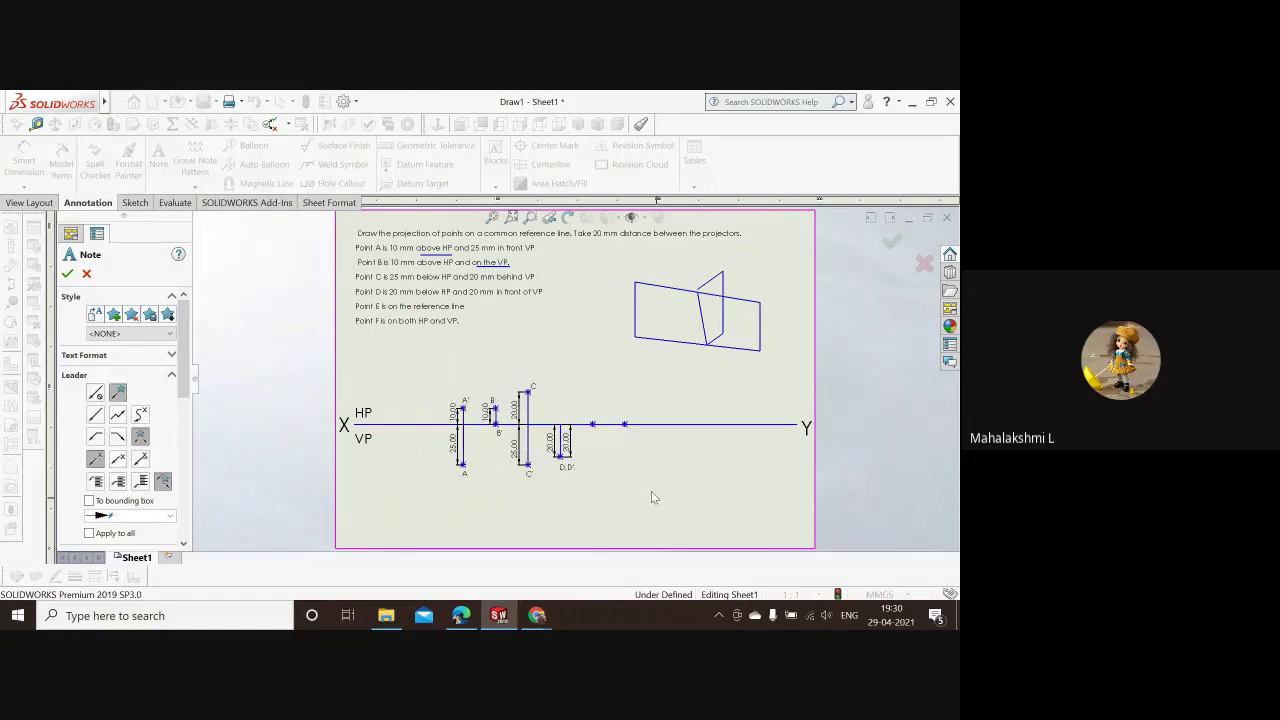
Step: Add notes E,E′ and F,F′ at points E and F on the XY line
click(588, 439)
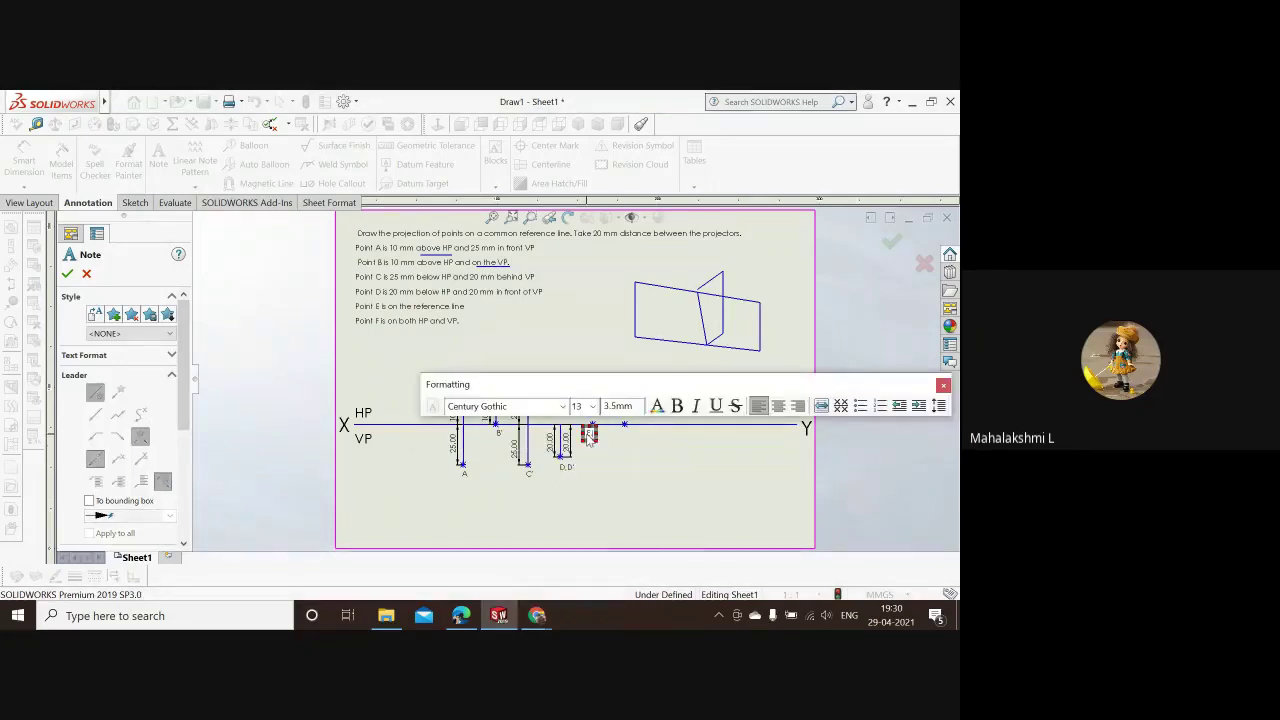
text(E,E')
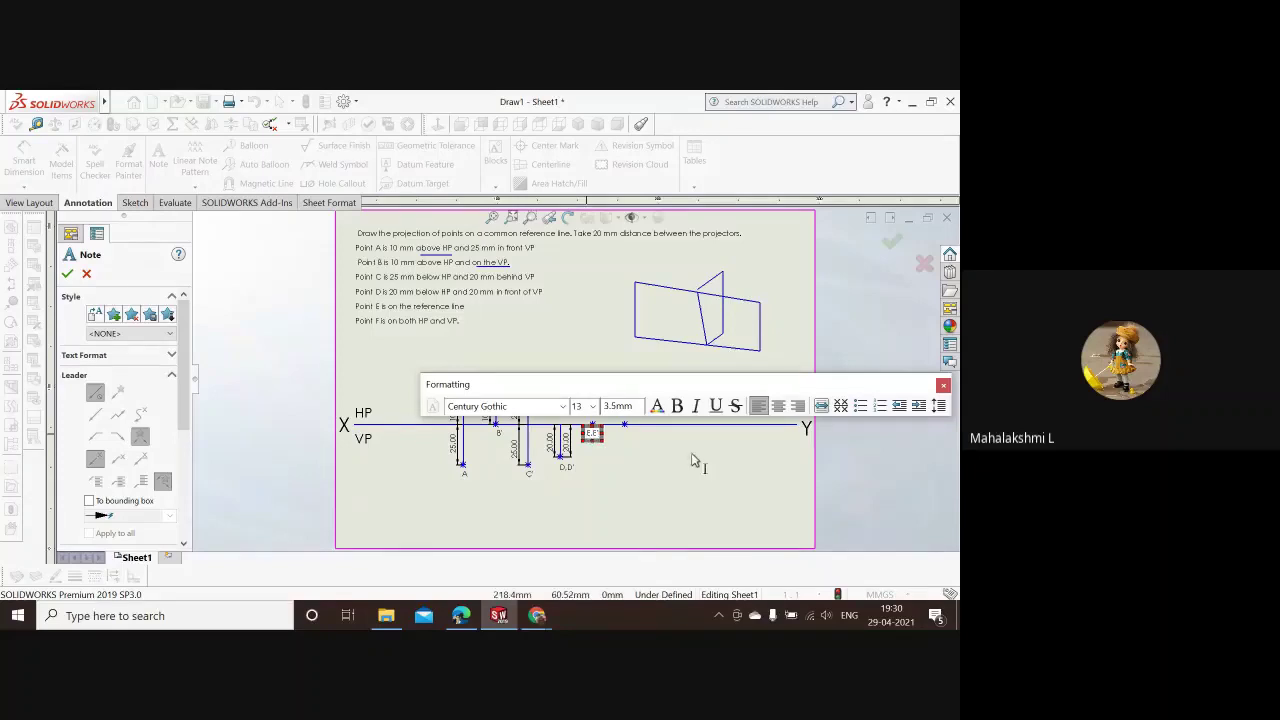
click(630, 453)
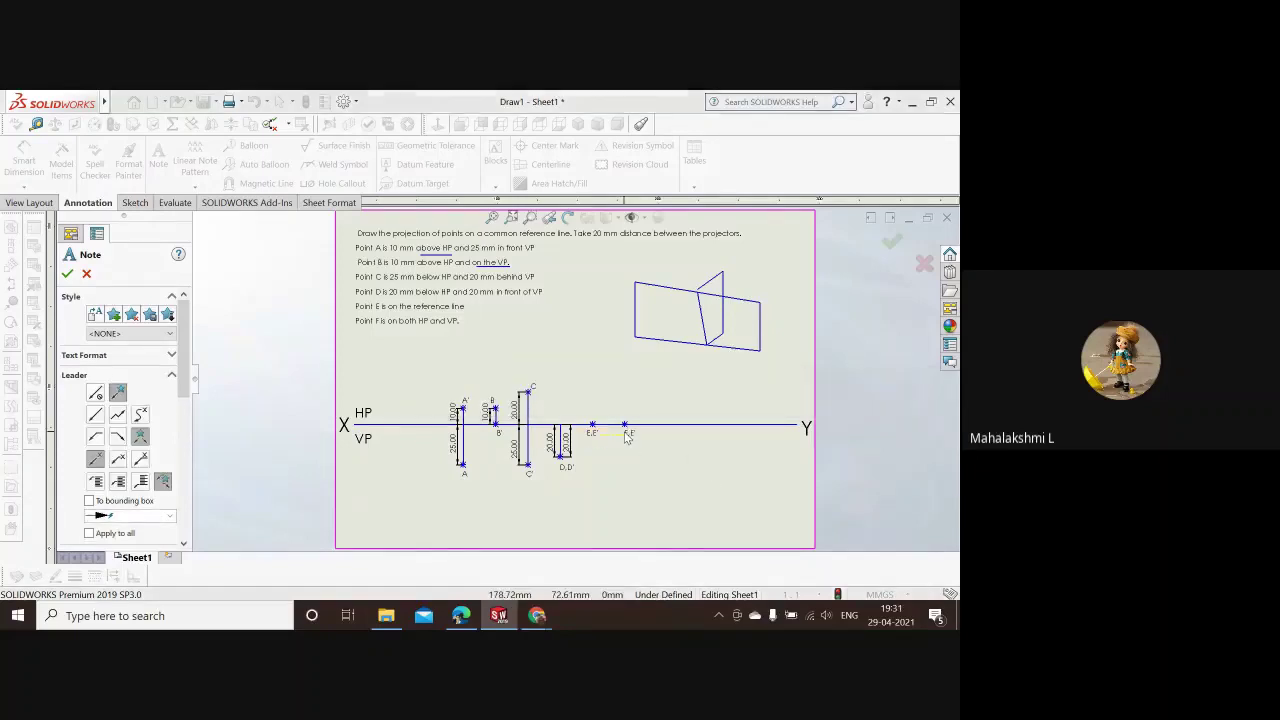
click(627, 436)
text(F)
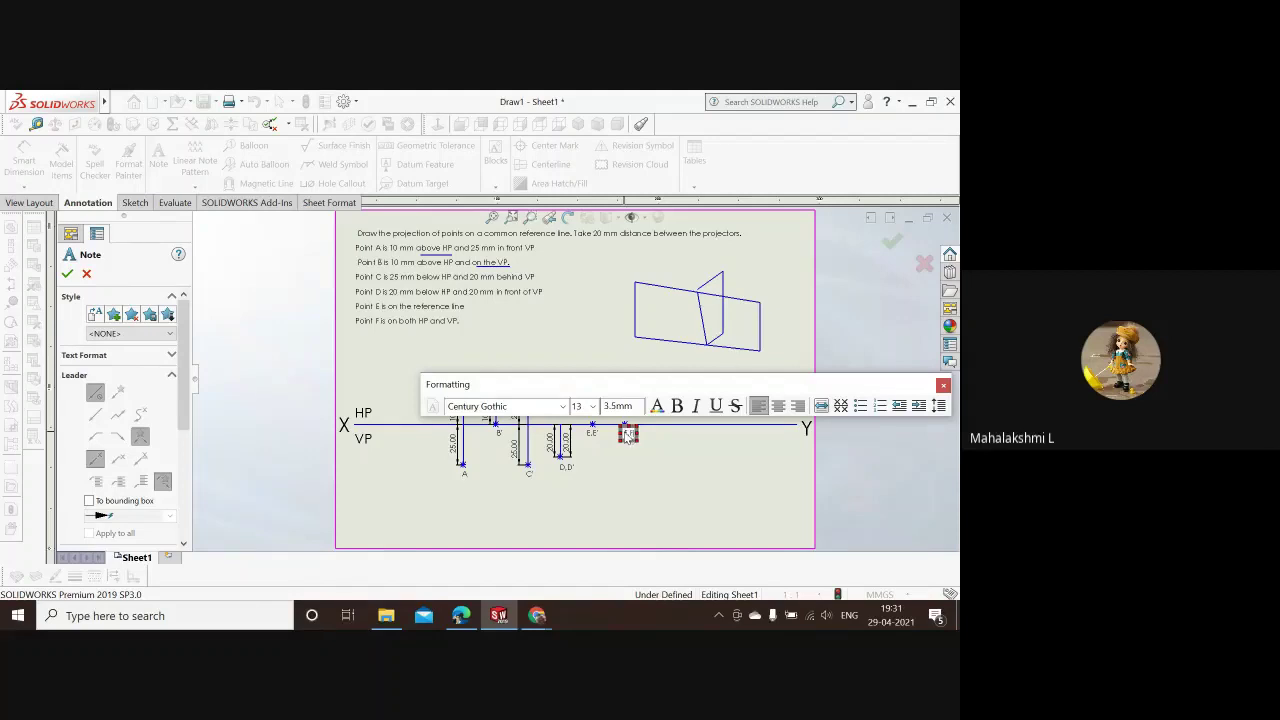
text(,F')
click(67, 274)
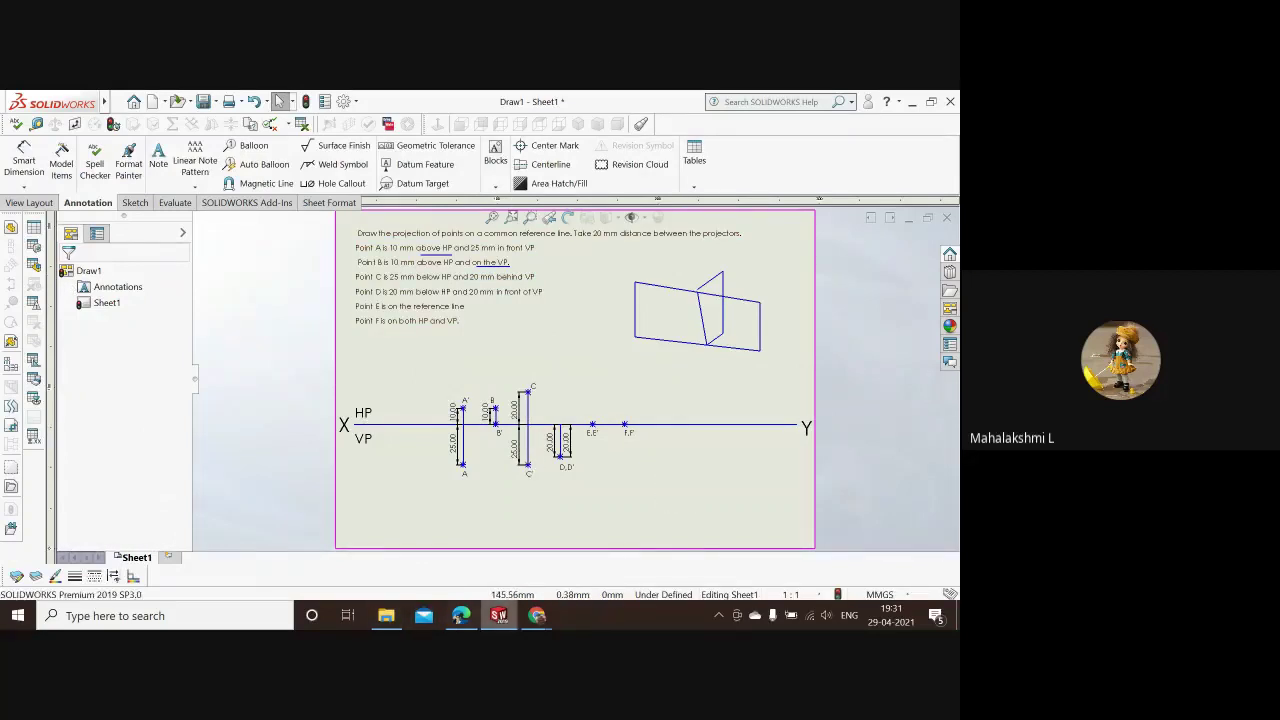
Step: Bring the Untitled presentation to the front and select its second, Like-Comment-Share-Subscribe slide
mouse_move(537, 615)
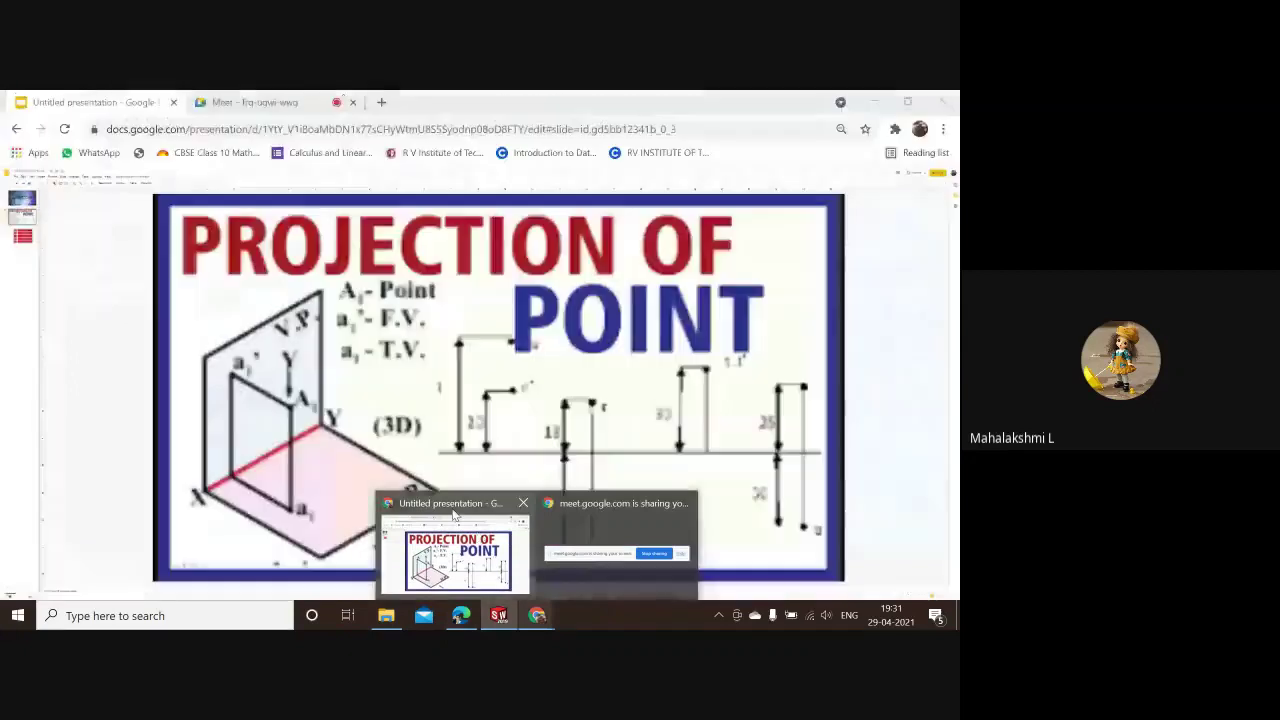
click(480, 538)
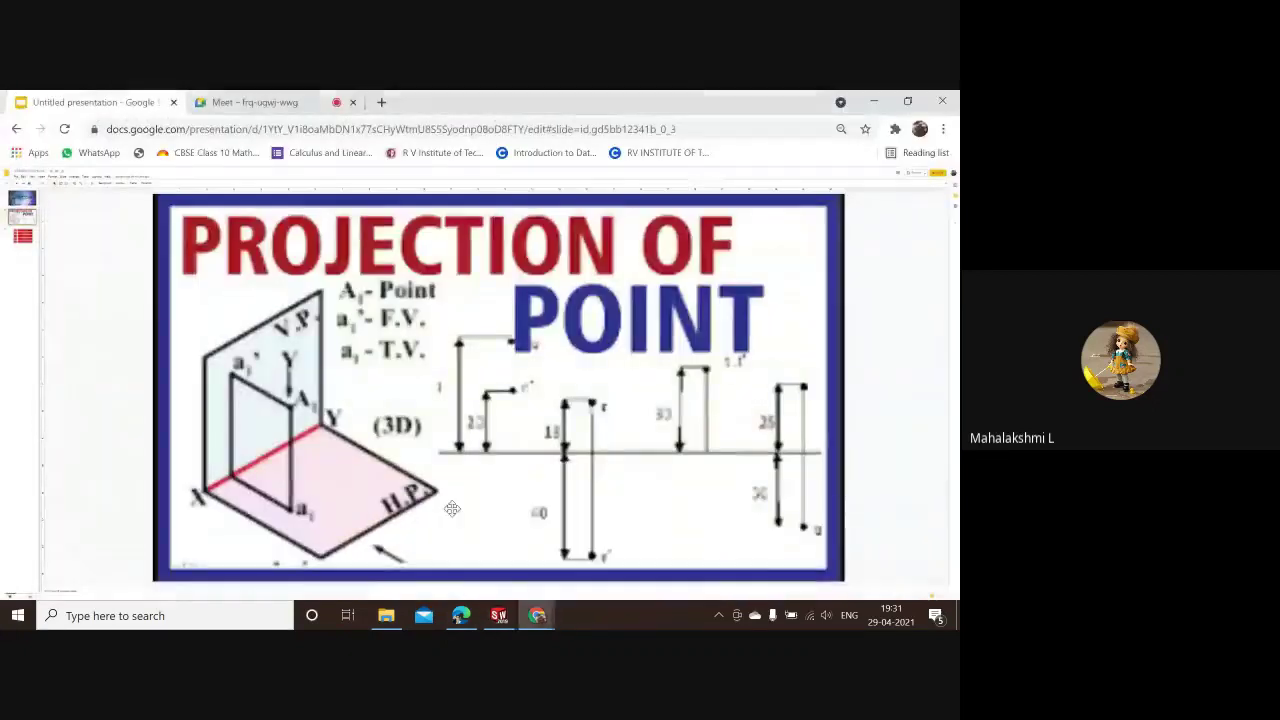
click(20, 240)
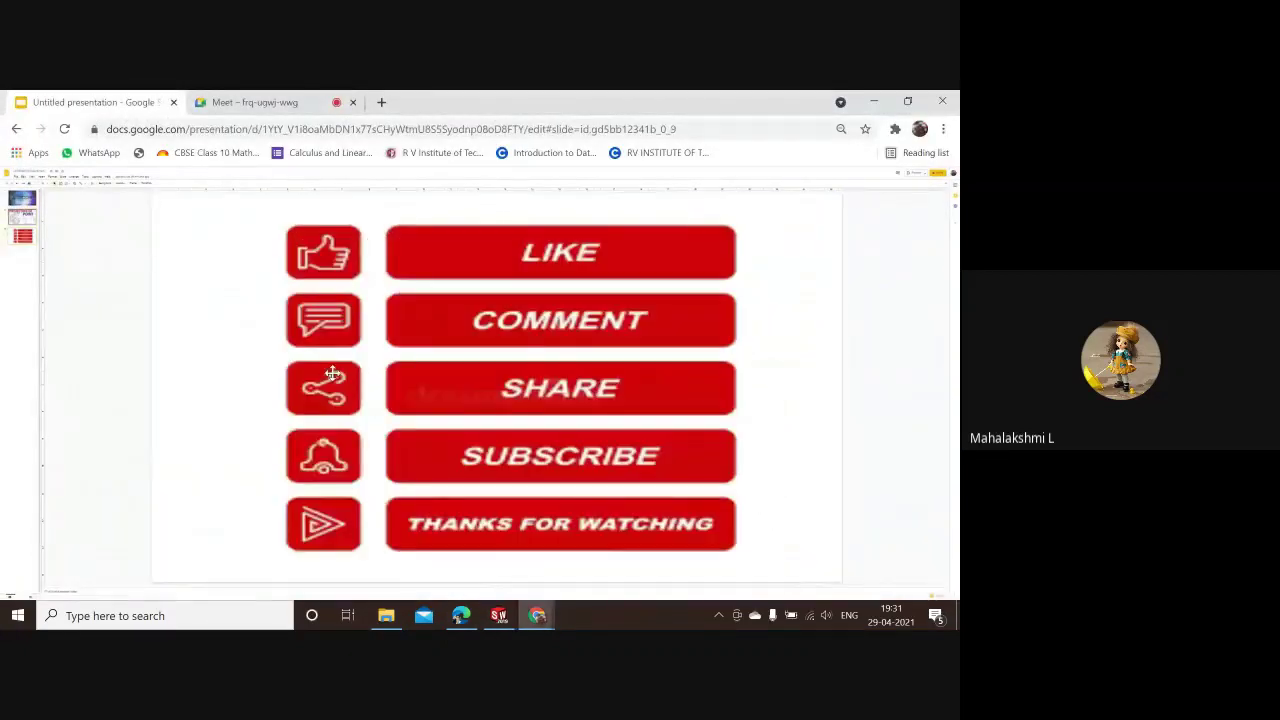